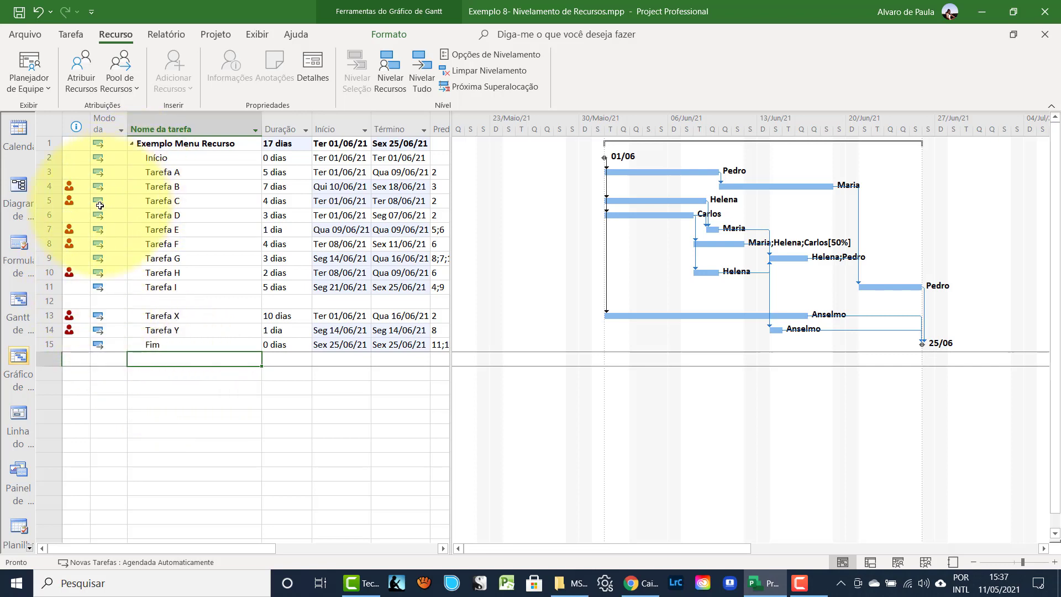
# Reschedule the overallocated Tarefa B to its available date, and undo the rescheduling.
pyautogui.moveTo(75, 220)
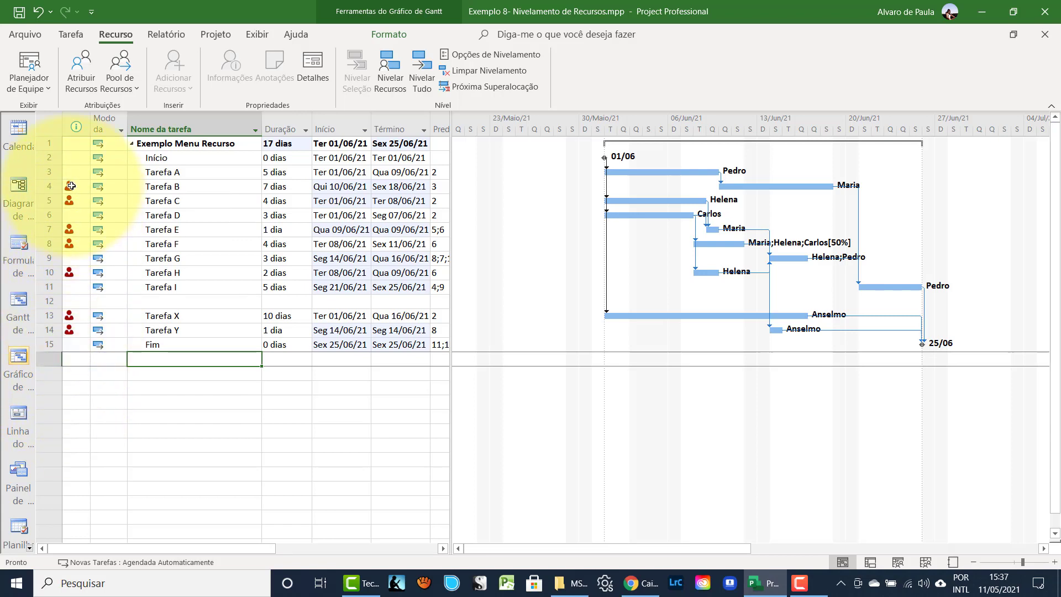
pyautogui.moveTo(72, 186)
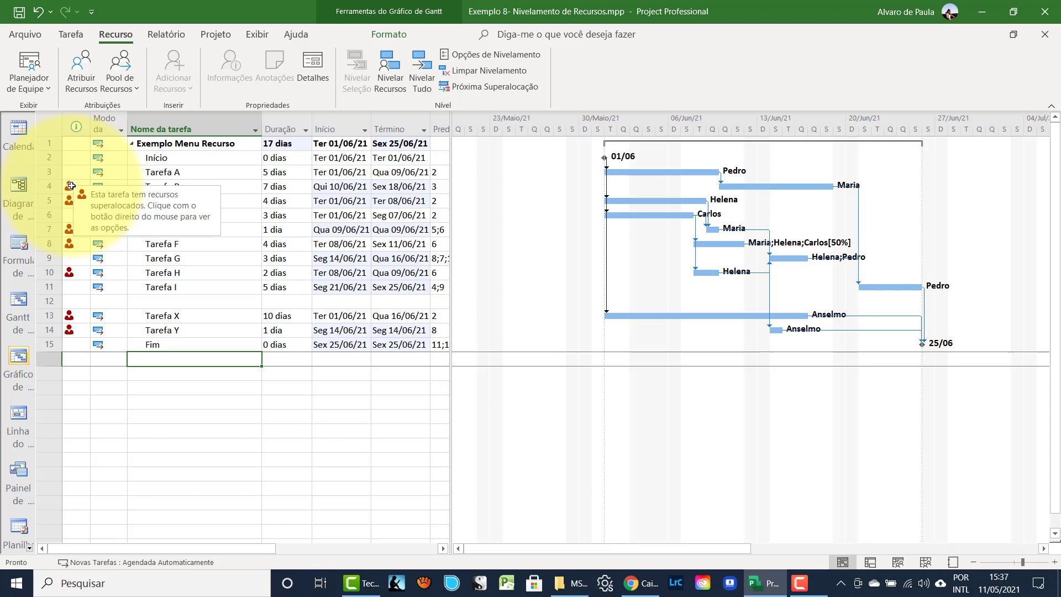
pyautogui.rightClick(71, 185)
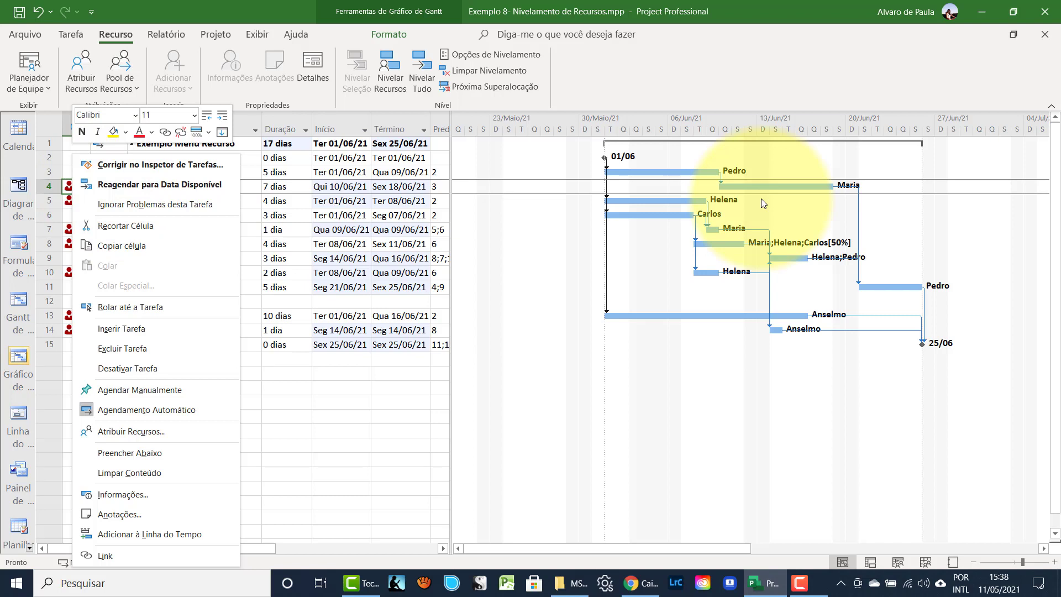
pyautogui.click(113, 183)
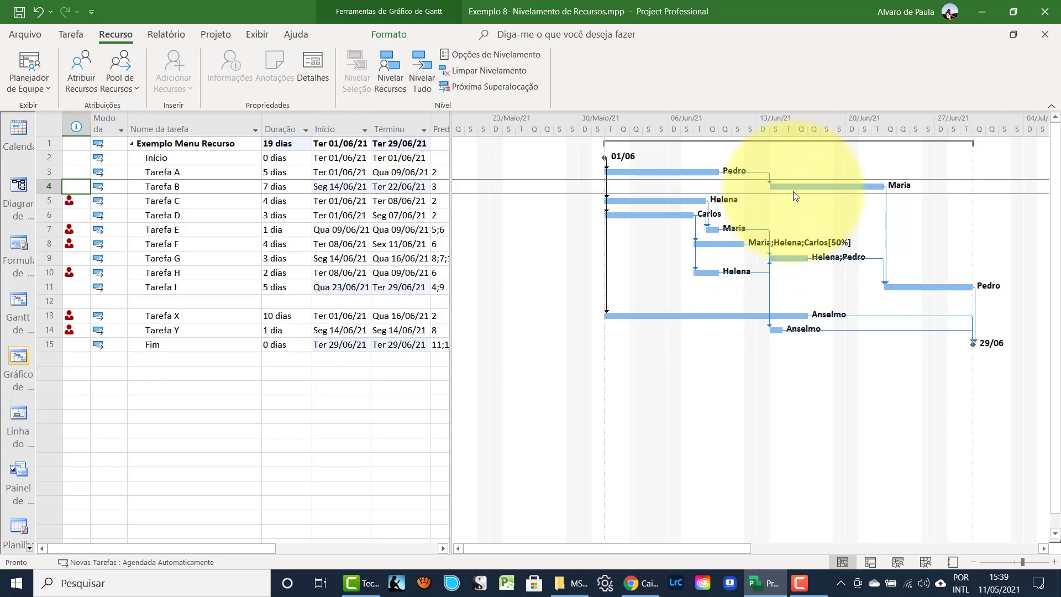
pyautogui.click(36, 12)
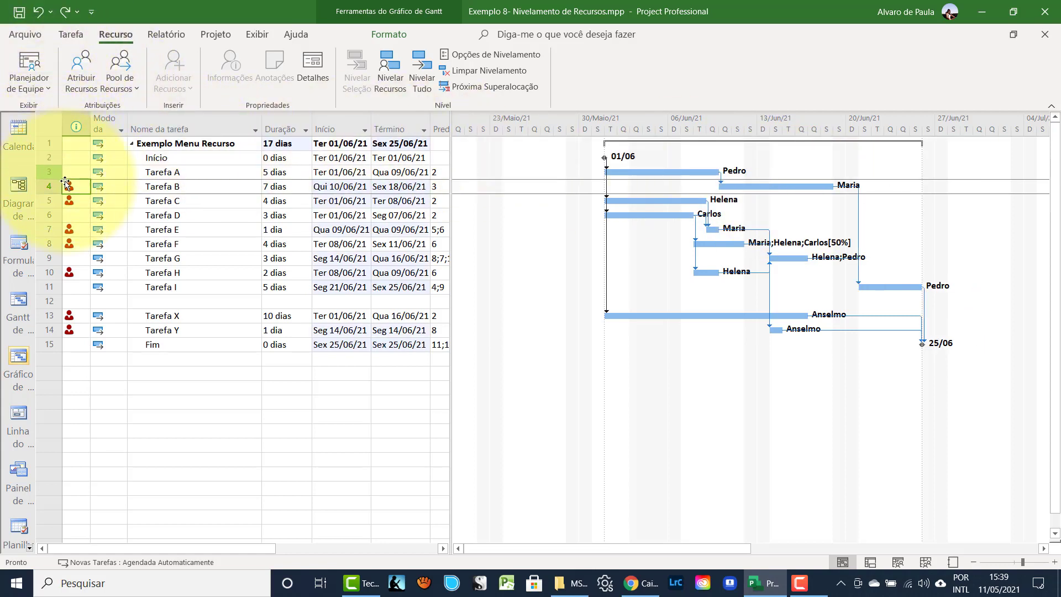
# Open Tarefa B in the Task Inspector, move it to the resource's next available time, and undo the move.
pyautogui.moveTo(81, 188)
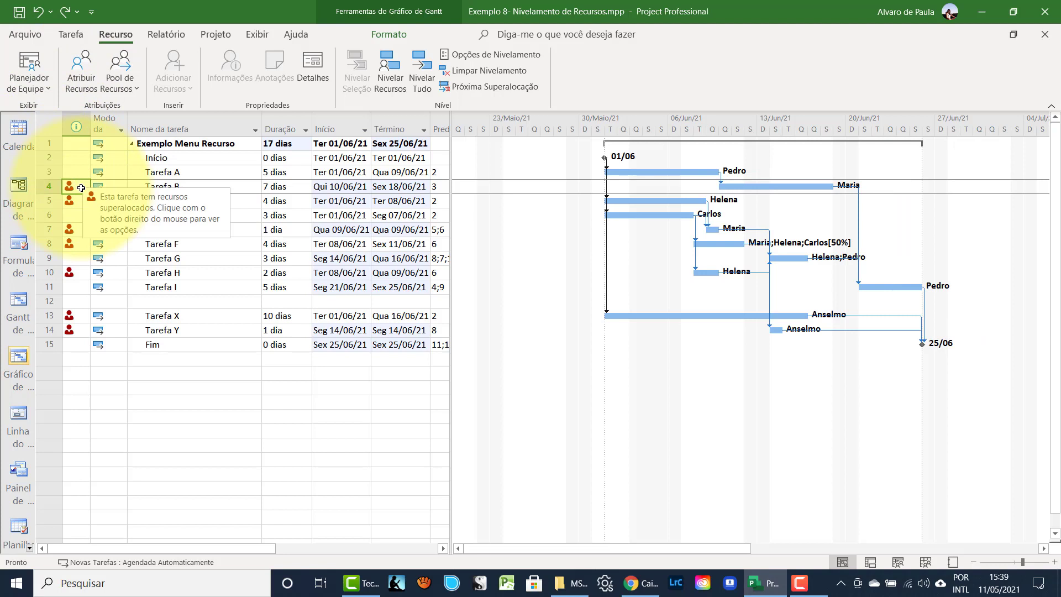
pyautogui.rightClick(81, 188)
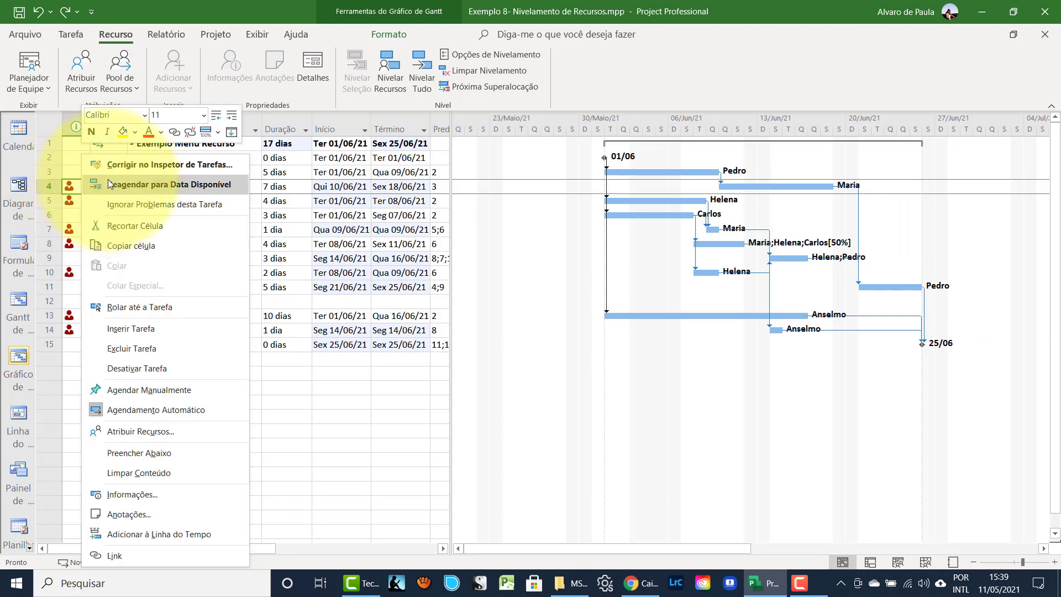
pyautogui.click(184, 165)
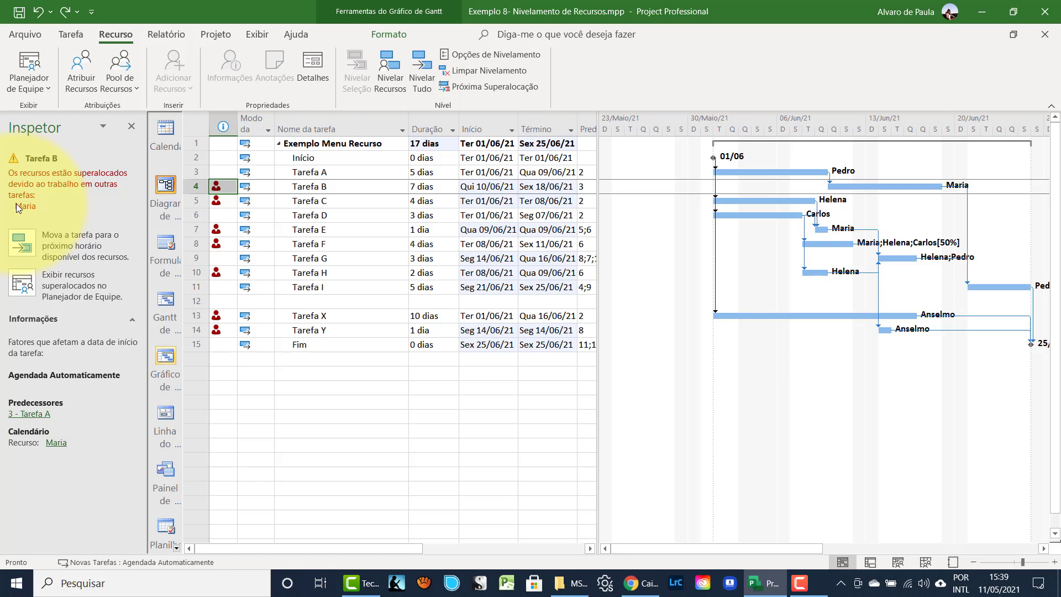
pyautogui.click(18, 241)
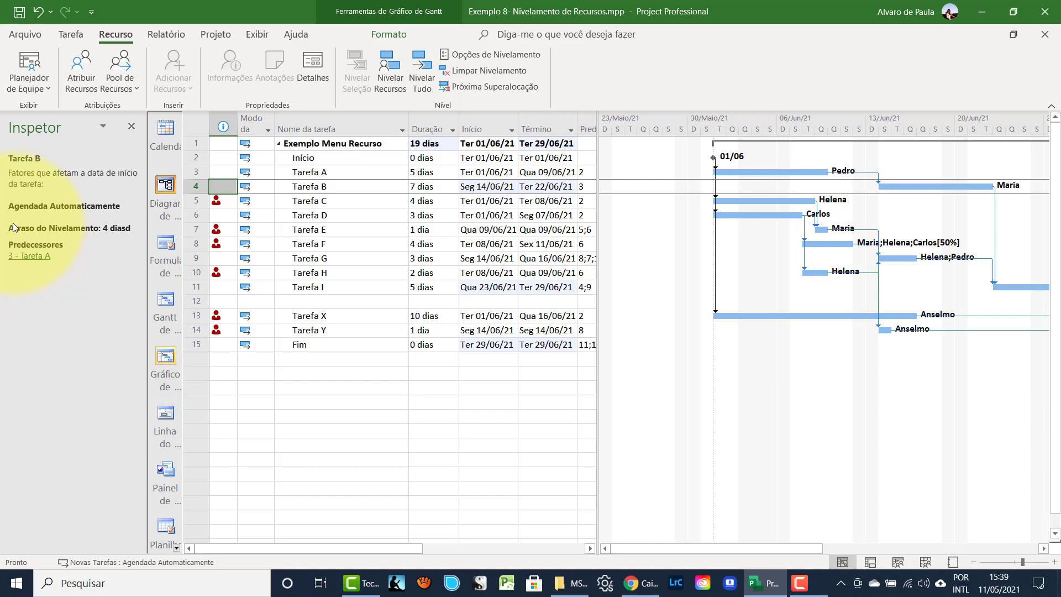
pyautogui.click(37, 12)
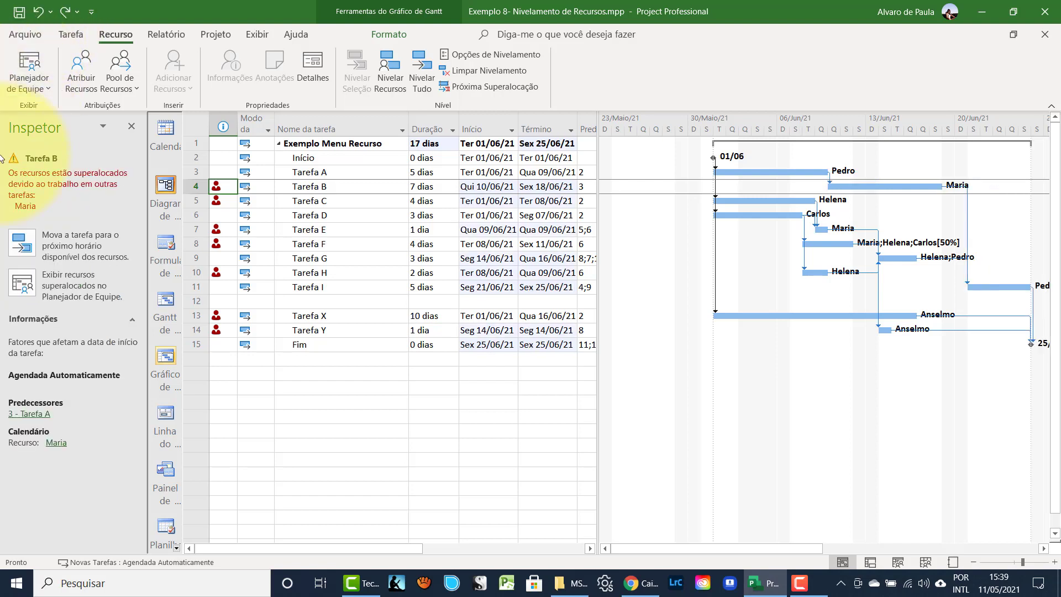
# Examine Tarefa E and Tarefa F among the overallocations in the Team Planner, and return to the Gantt chart without the Inspector.
pyautogui.click(19, 284)
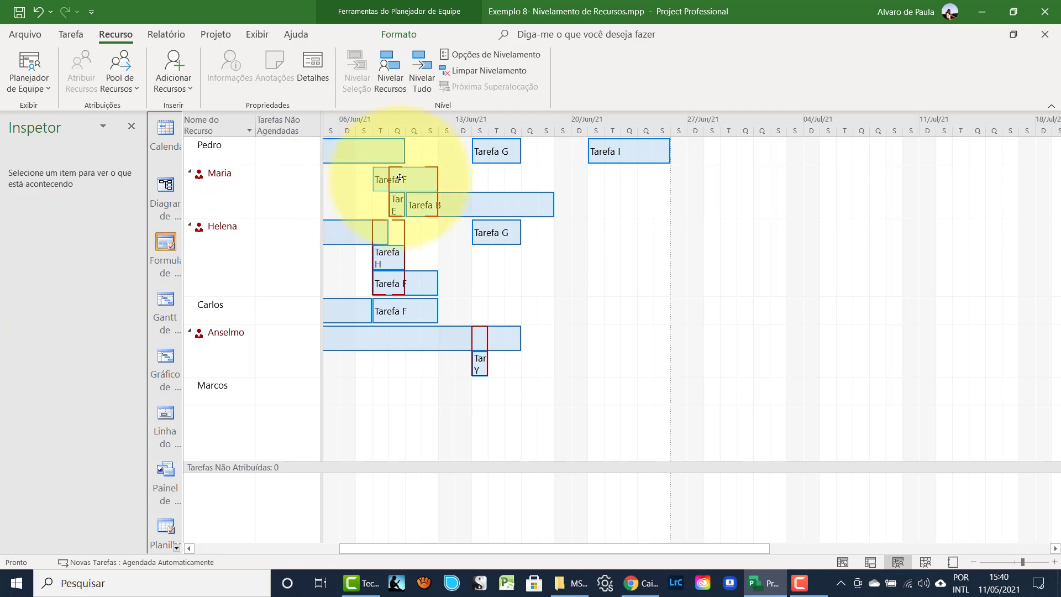
pyautogui.moveTo(399, 206)
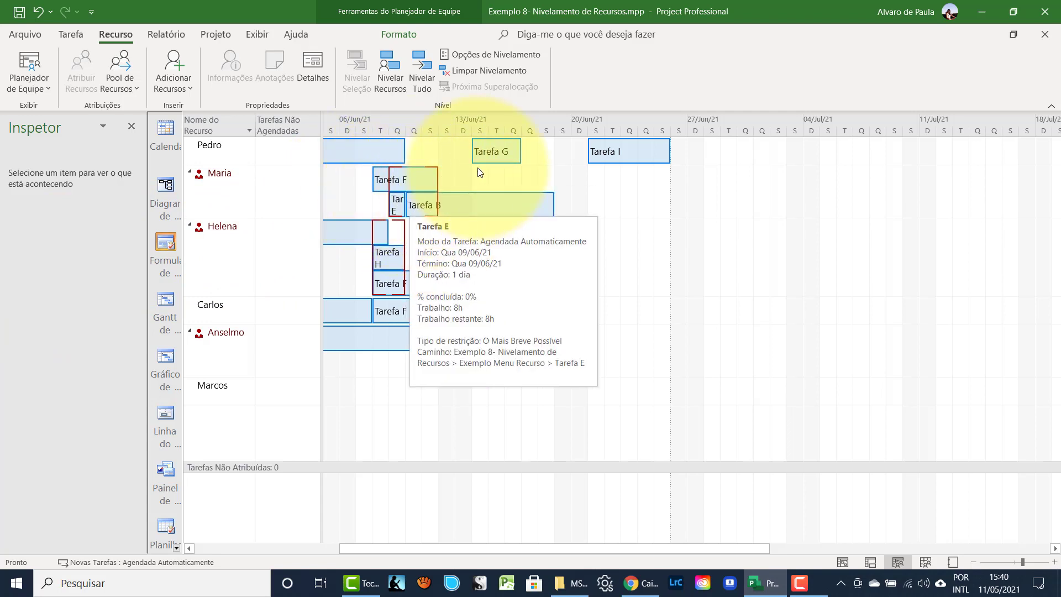
pyautogui.moveTo(424, 172)
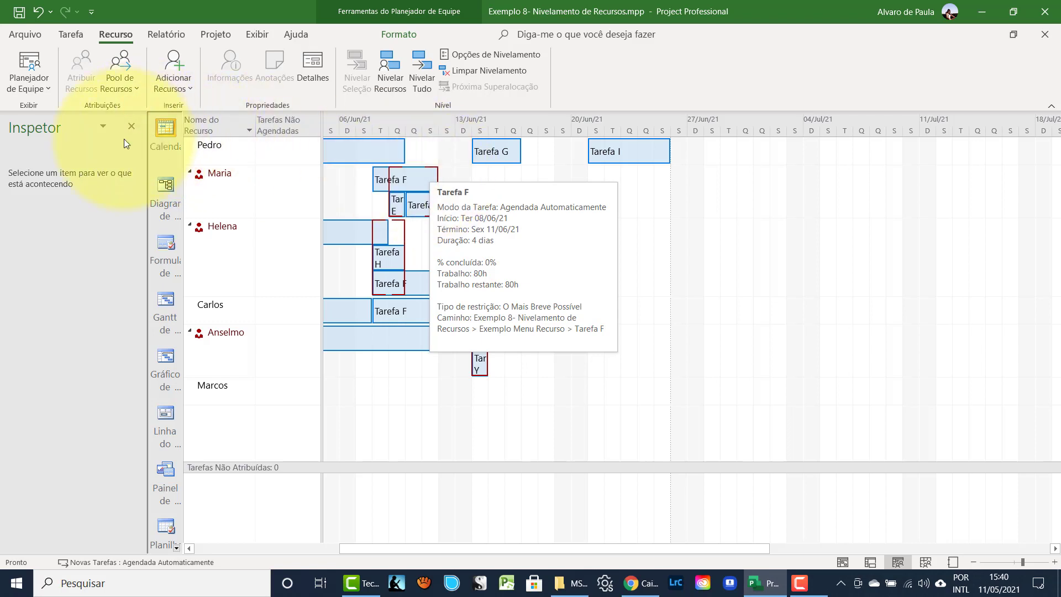
pyautogui.hotkey('ctrl', 'z')
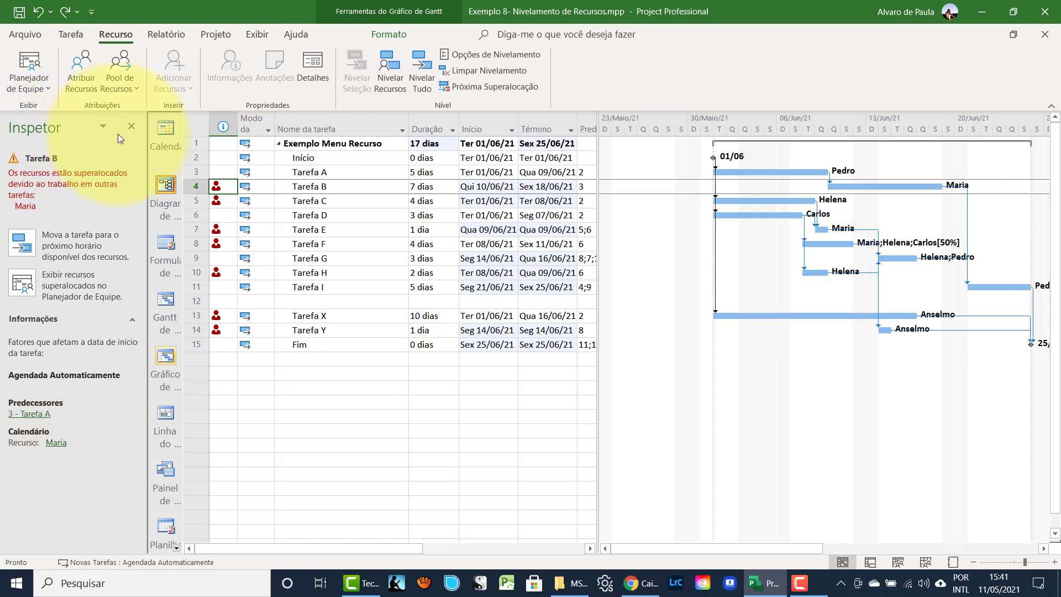
pyautogui.click(132, 128)
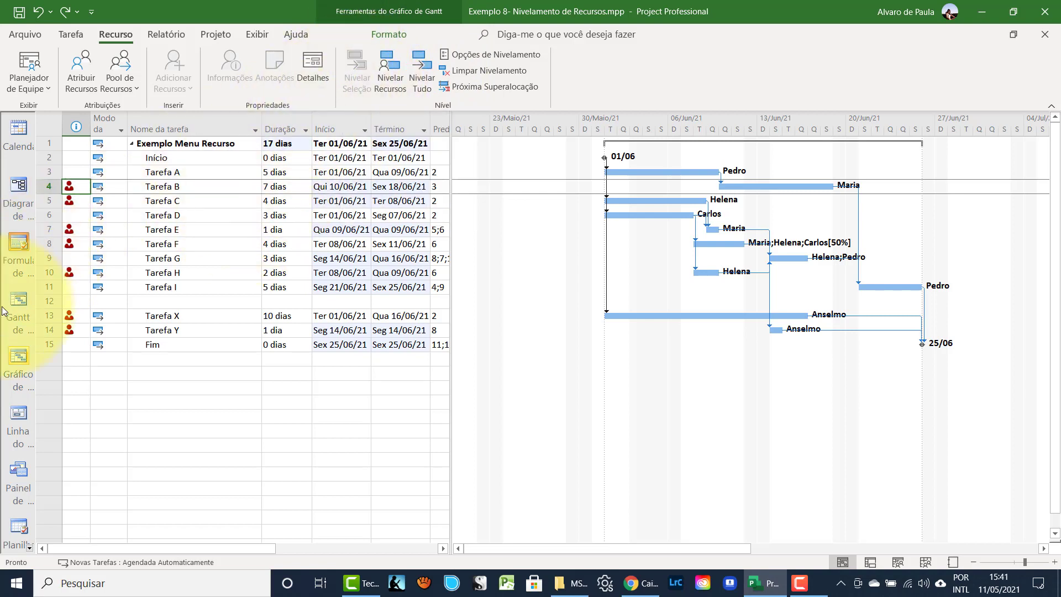
# Level only the selected Tarefa X and Tarefa Y, undoing the leveling each time.
pyautogui.moveTo(44, 317); pyautogui.dragTo(48, 330)
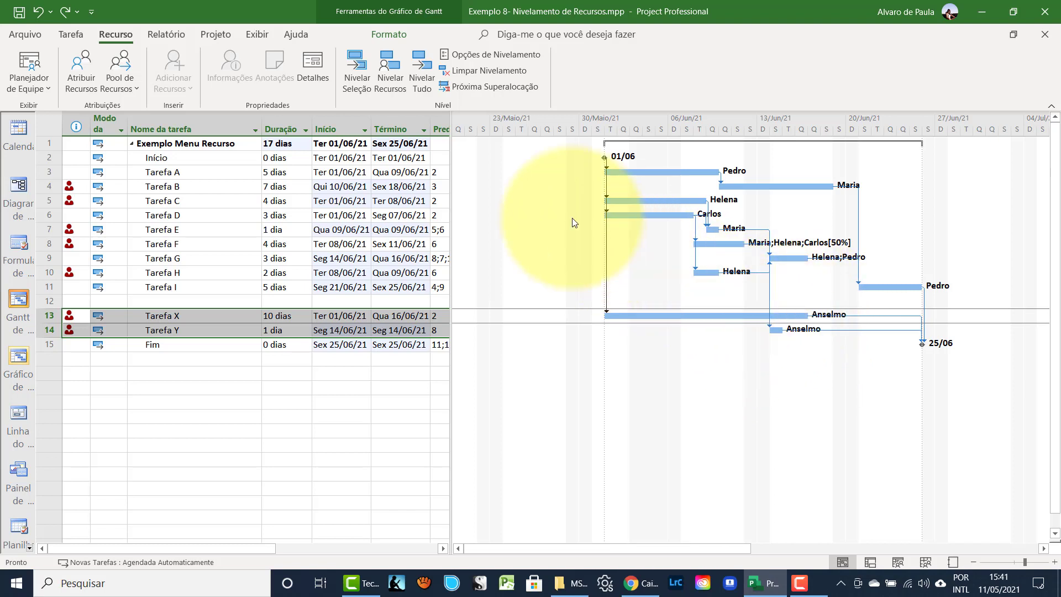
pyautogui.click(354, 81)
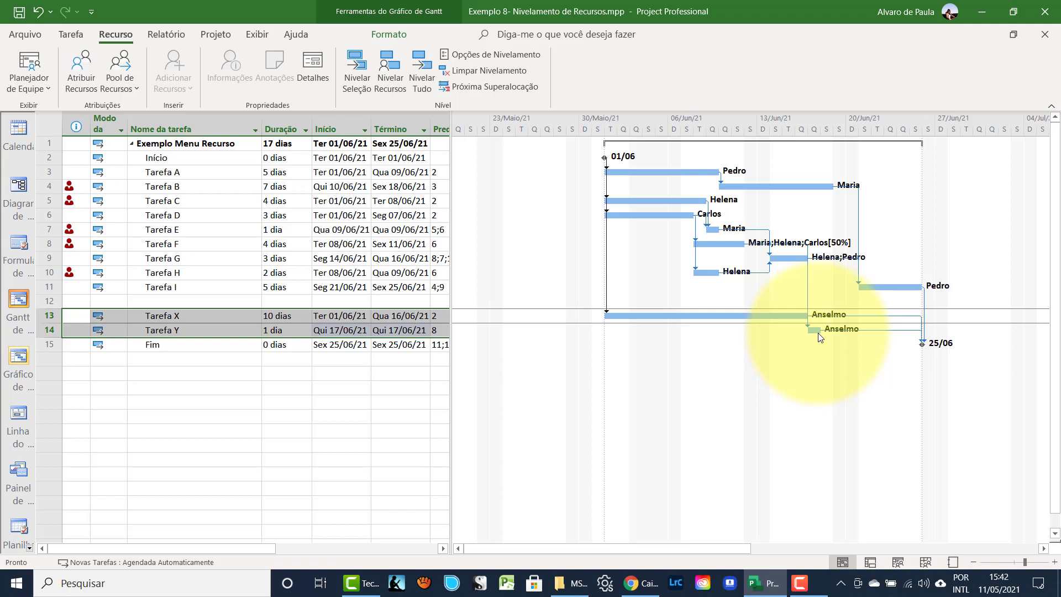
pyautogui.hotkey('ctrl', 'z')
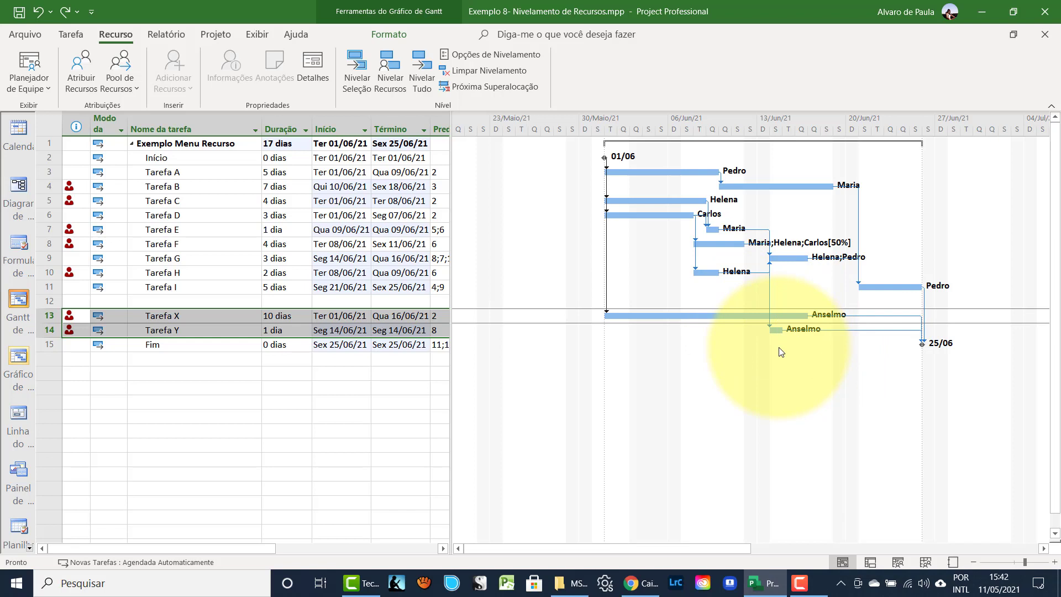
pyautogui.click(358, 84)
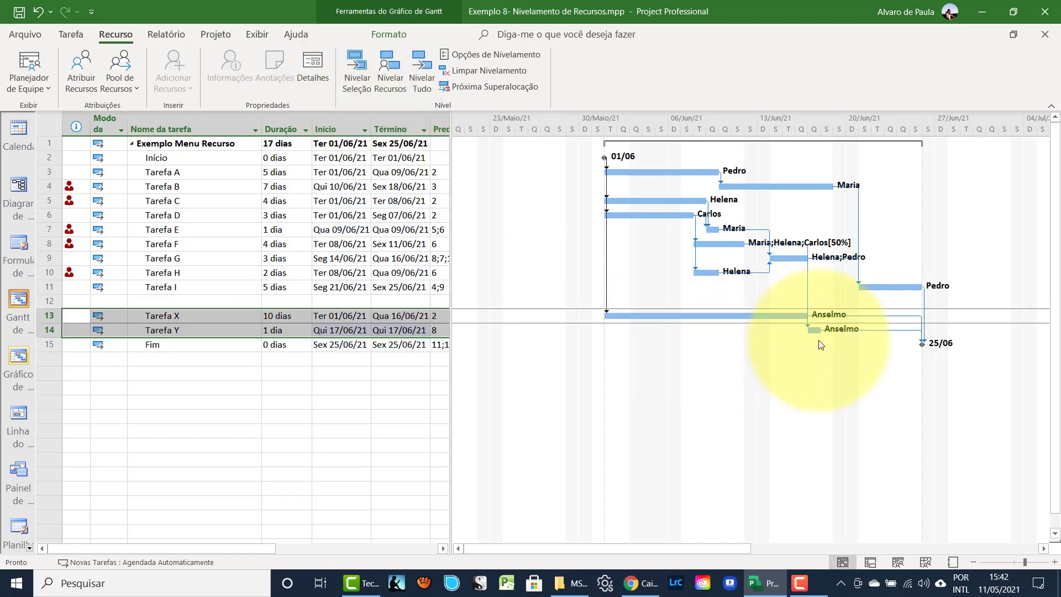
pyautogui.hotkey('ctrl', 'z')
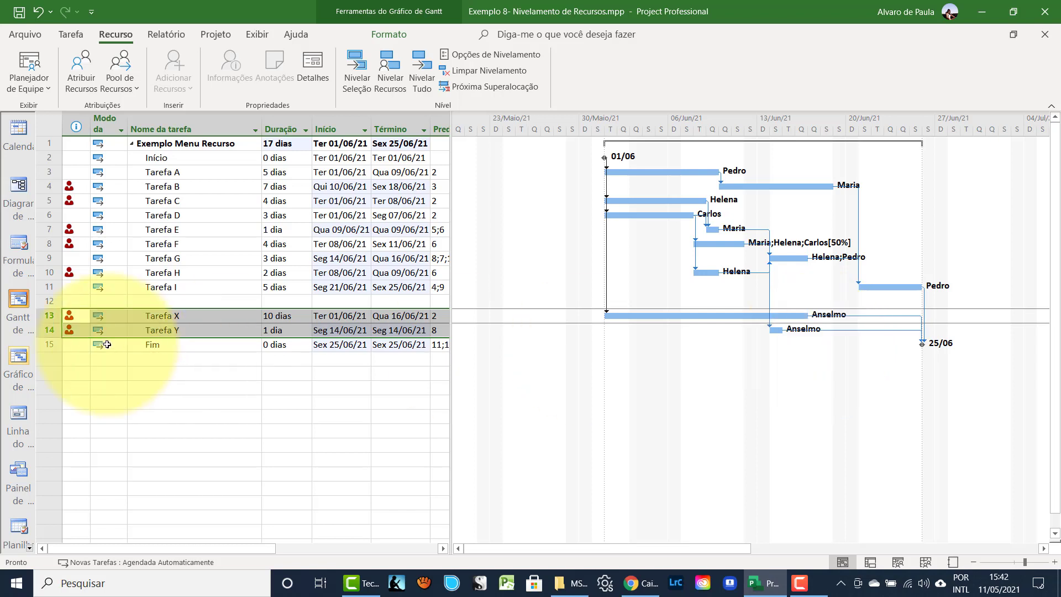
# Open the Level Resources dialog and try out single and multiple resource selections in its list.
pyautogui.click(127, 263)
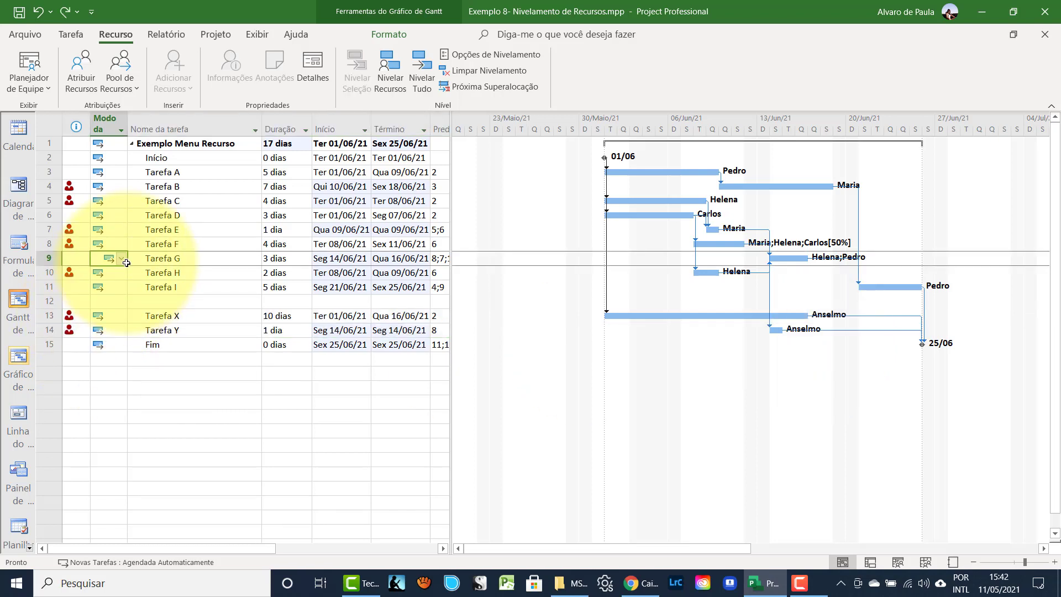
pyautogui.click(194, 215)
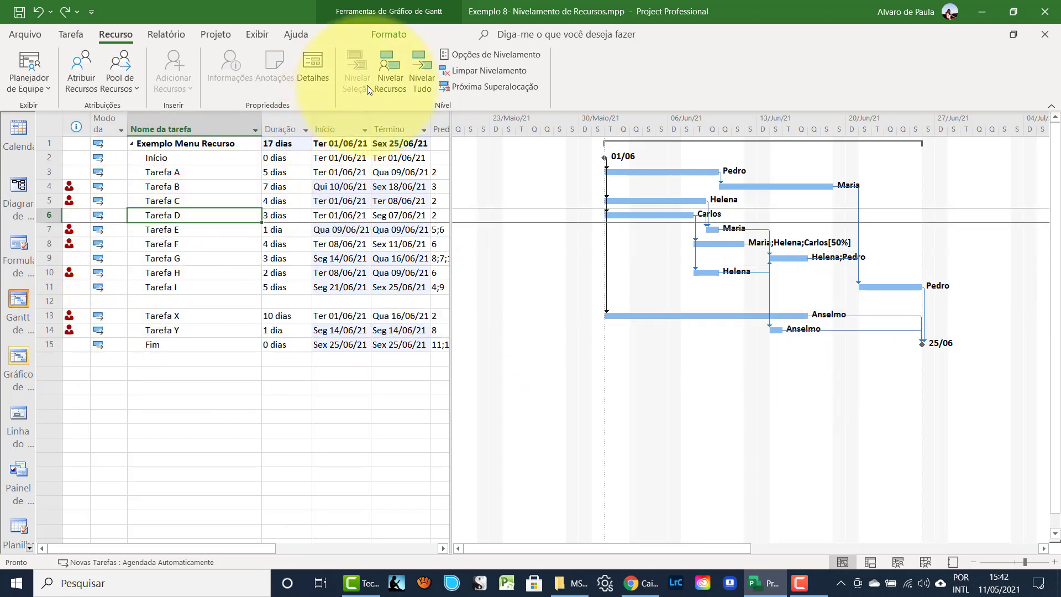
pyautogui.click(387, 69)
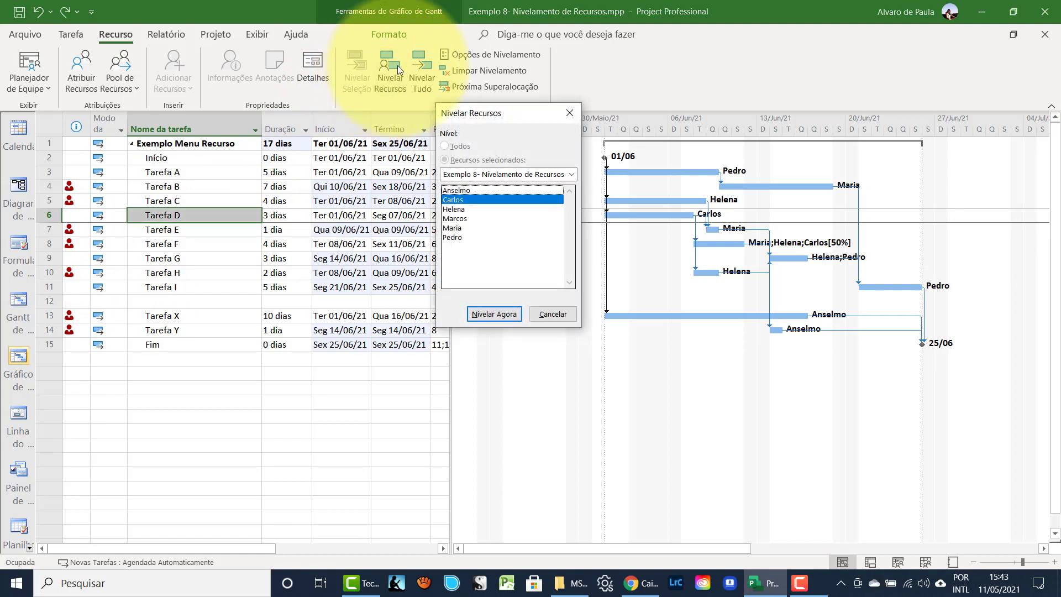
pyautogui.click(463, 213)
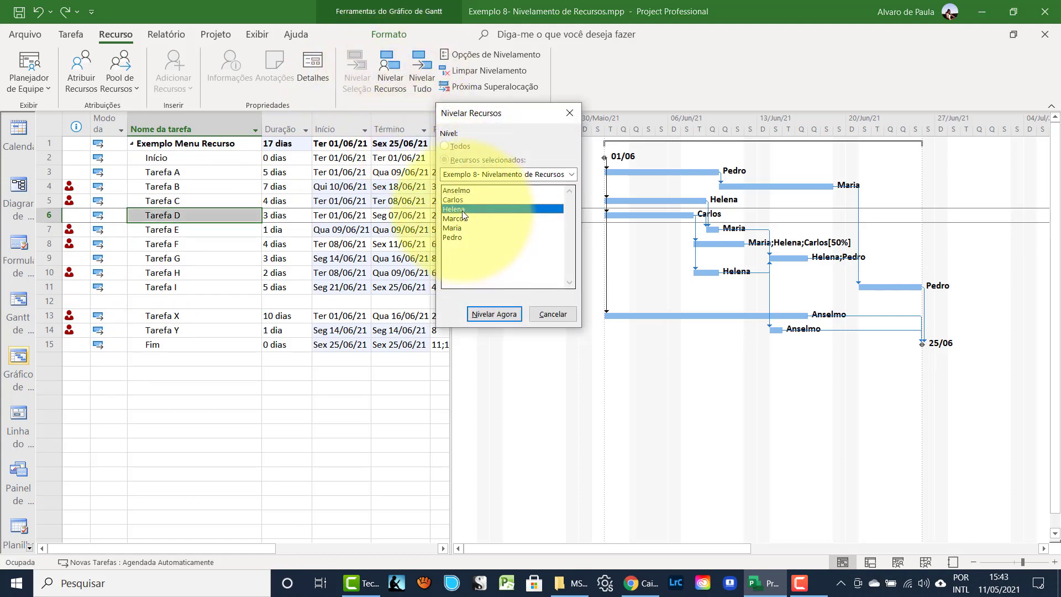
pyautogui.click(459, 219)
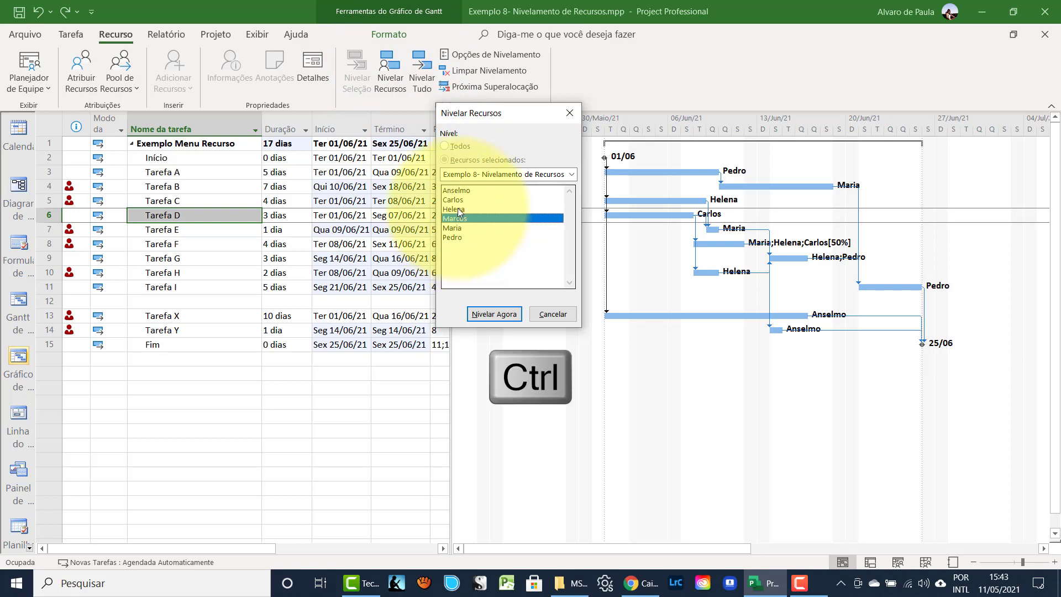
pyautogui.keyDown('ctrl'); pyautogui.click(460, 210); pyautogui.keyUp('ctrl')
pyautogui.keyDown('ctrl'); pyautogui.click(458, 201); pyautogui.keyUp('ctrl')
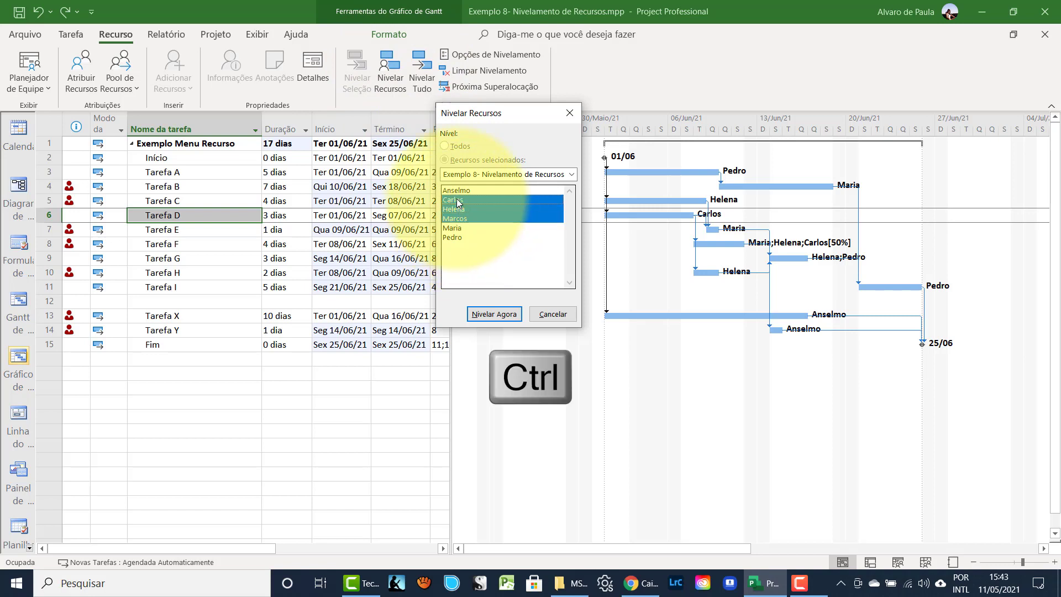
pyautogui.keyDown('ctrl'); pyautogui.click(461, 228); pyautogui.keyUp('ctrl')
pyautogui.click(458, 238)
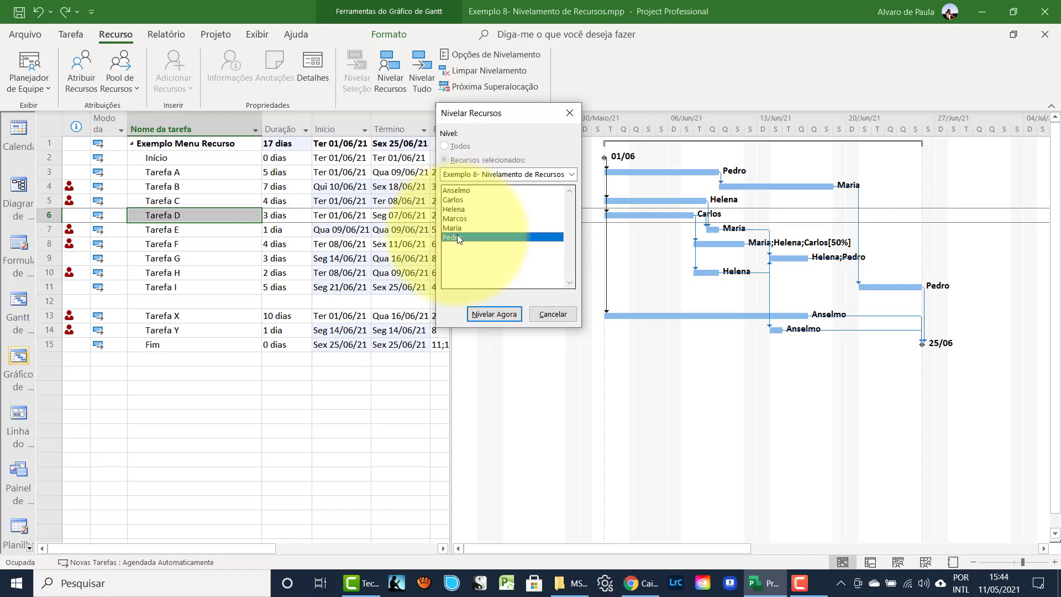
# Level only the resource assigned to Tarefa C and Tarefa H, and undo that leveling.
pyautogui.click(458, 210)
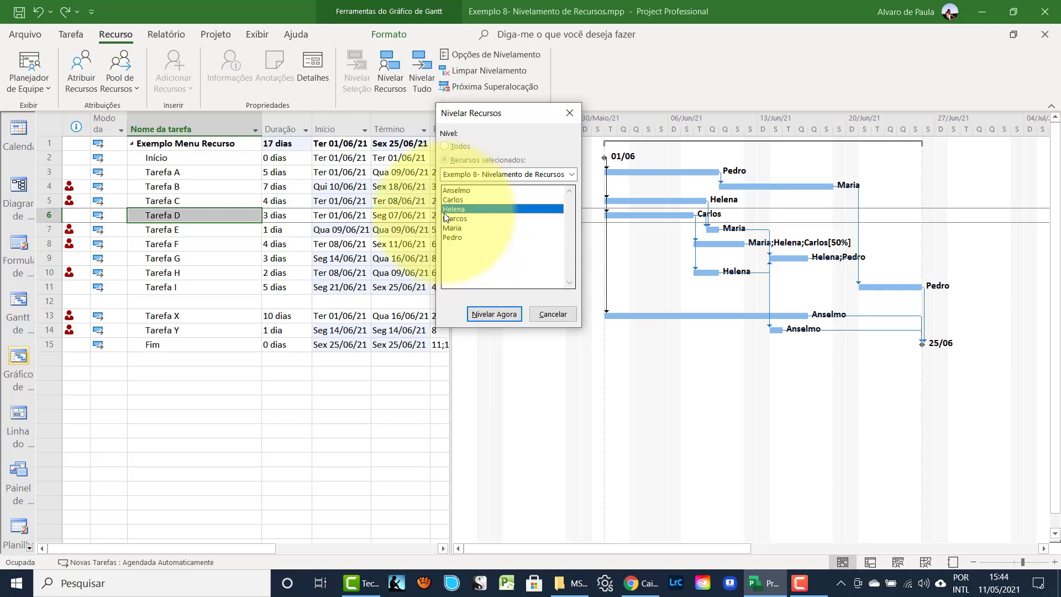
pyautogui.click(482, 316)
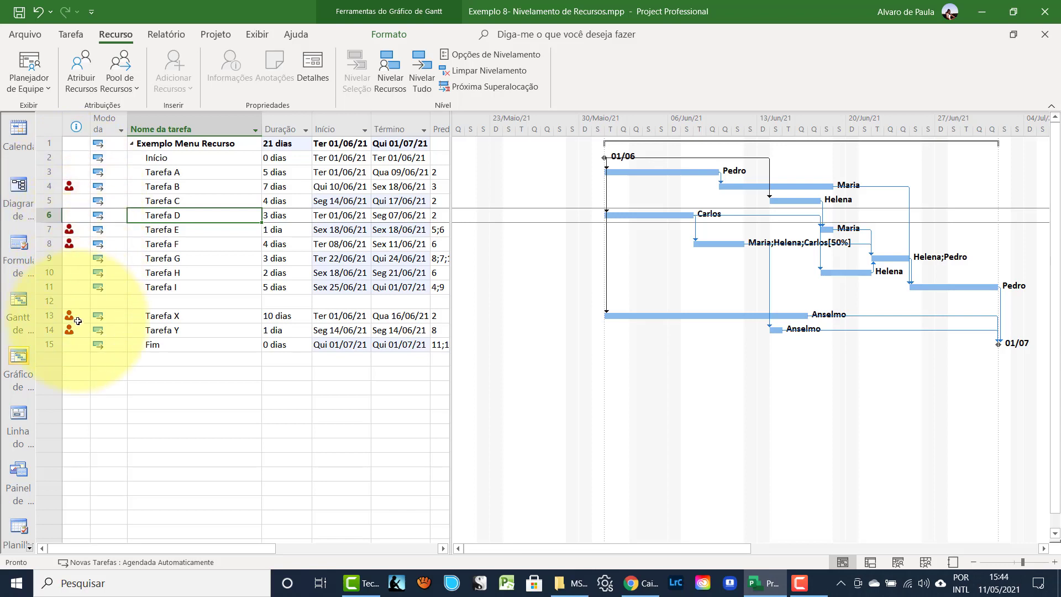
pyautogui.moveTo(78, 322)
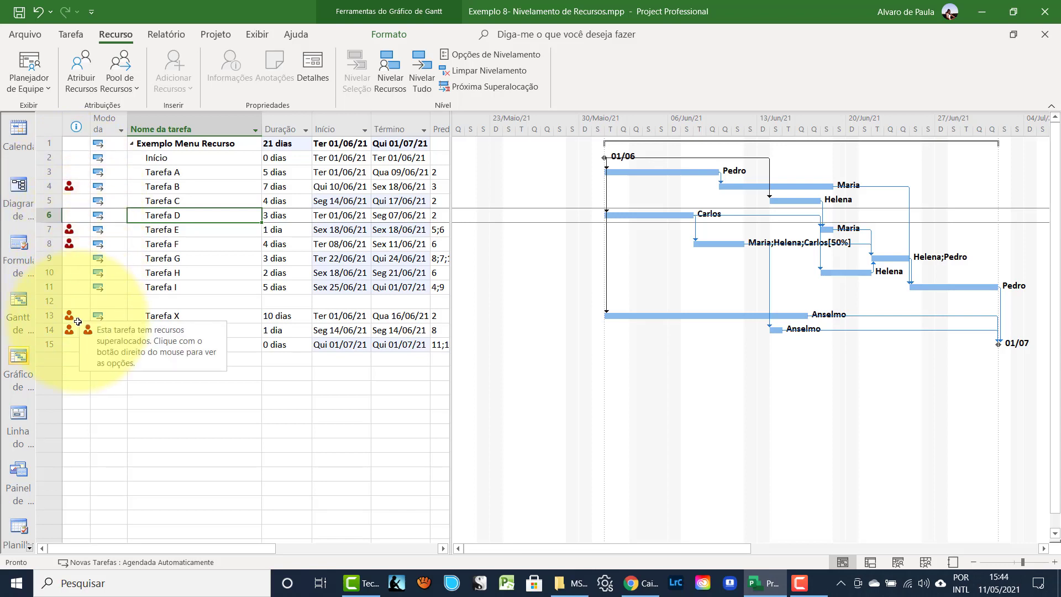
pyautogui.hotkey('ctrl', 'z')
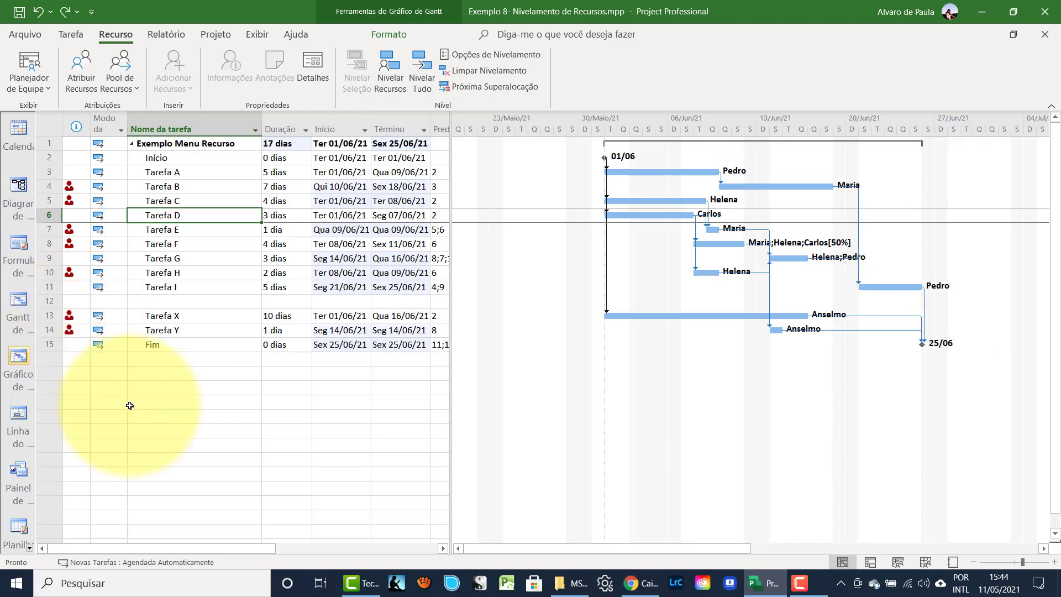
# Level all resources across the whole project and check the resulting project finish in the Gantt chart.
pyautogui.click(419, 80)
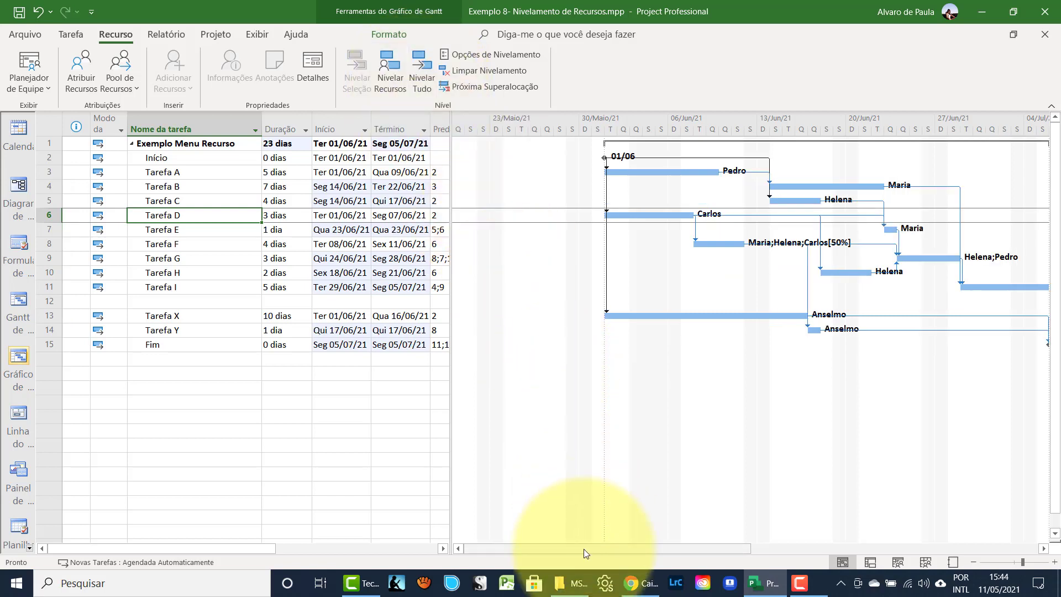
pyautogui.moveTo(584, 549); pyautogui.dragTo(626, 545)
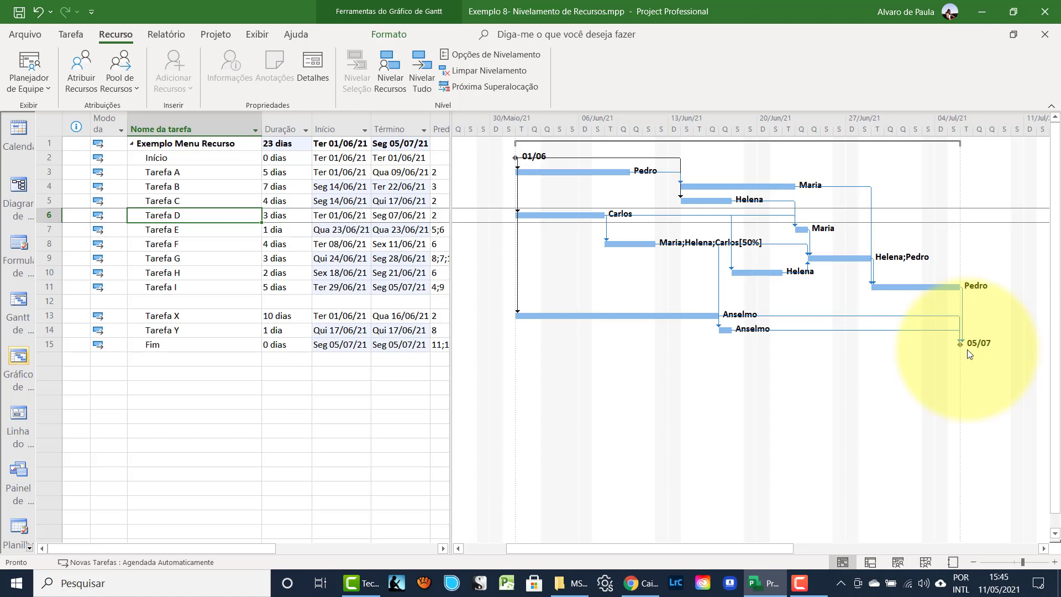
pyautogui.click(419, 87)
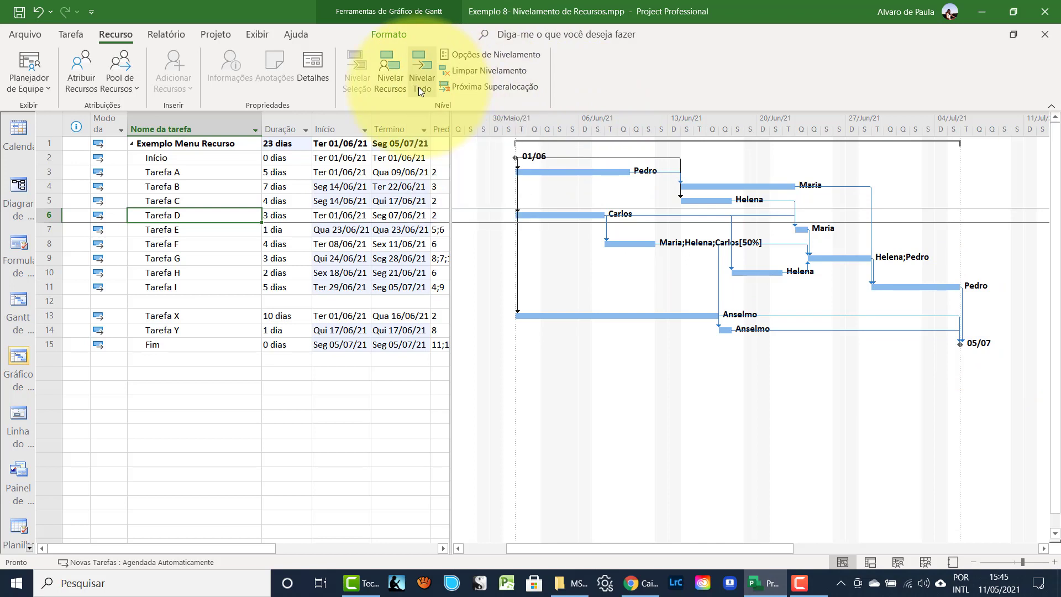
# Try manual leveling calculation, then apply automatic calculation in the leveling options and check the releveled schedule in the Gantt chart.
pyautogui.click(480, 54)
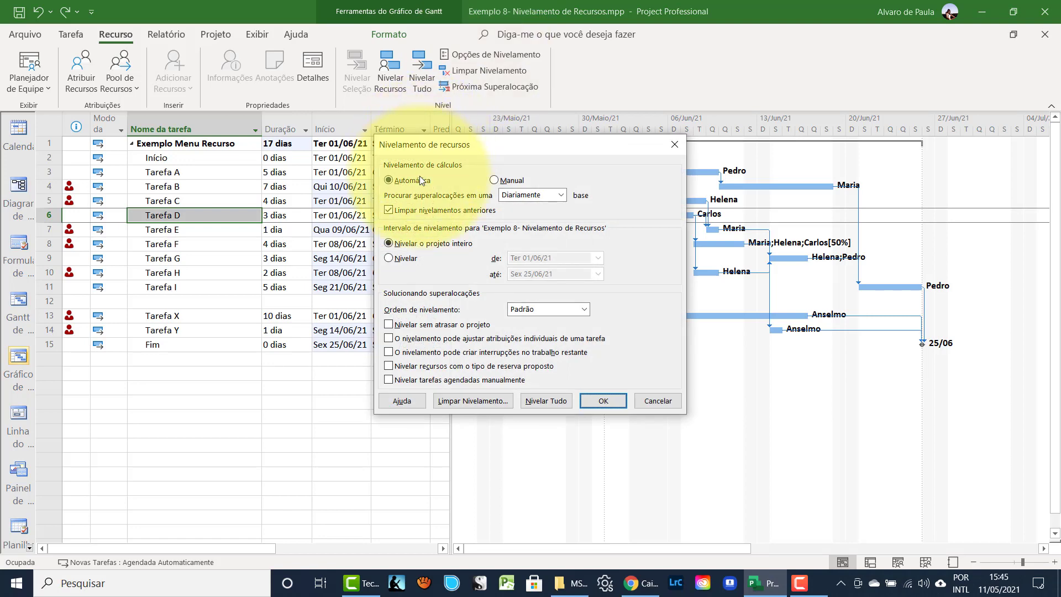
pyautogui.click(494, 180)
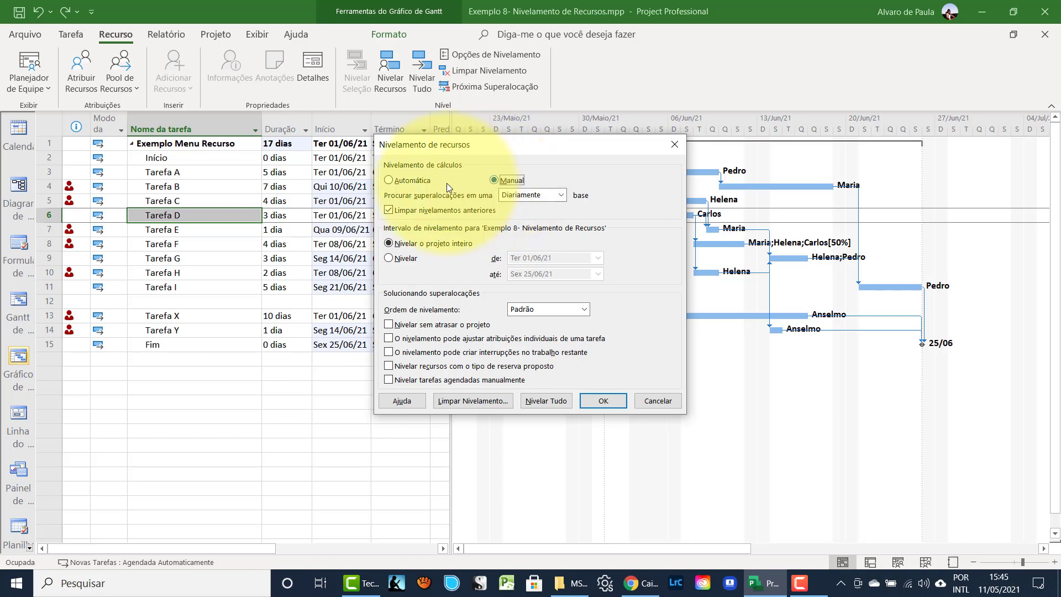
pyautogui.click(401, 182)
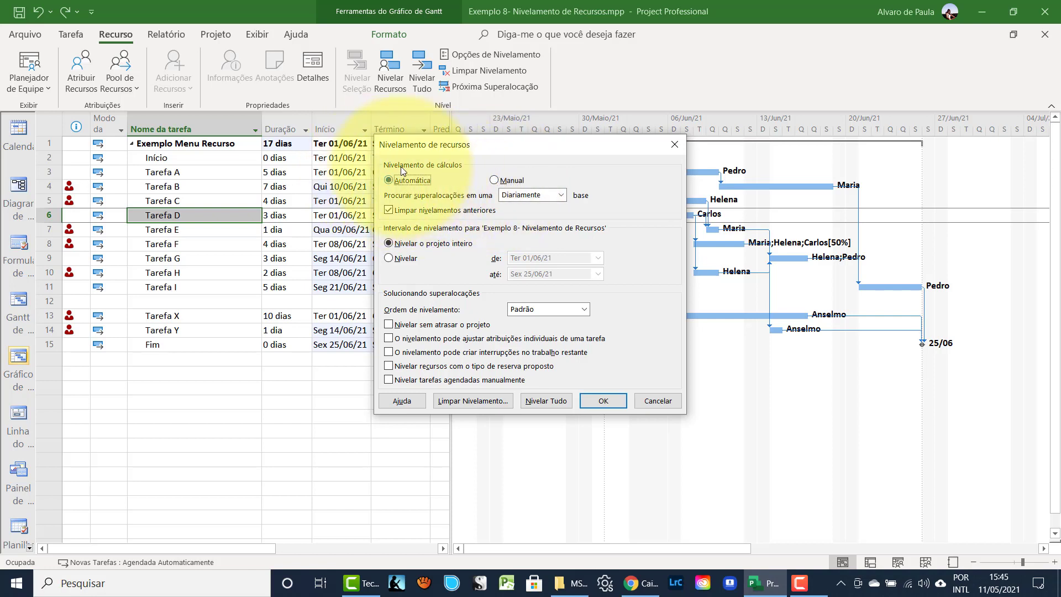
pyautogui.click(602, 401)
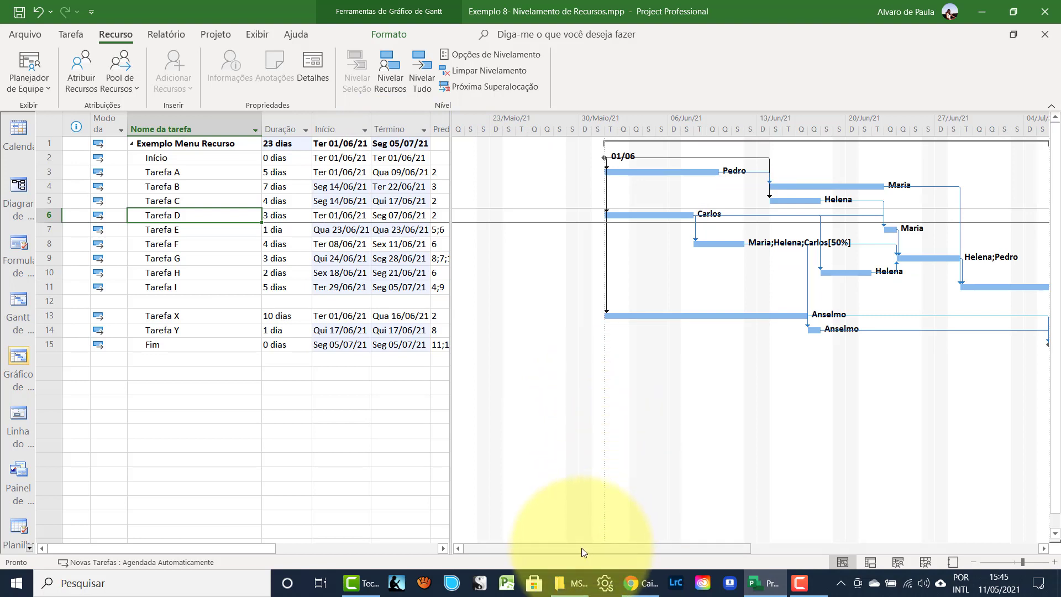
pyautogui.moveTo(585, 551); pyautogui.dragTo(634, 546)
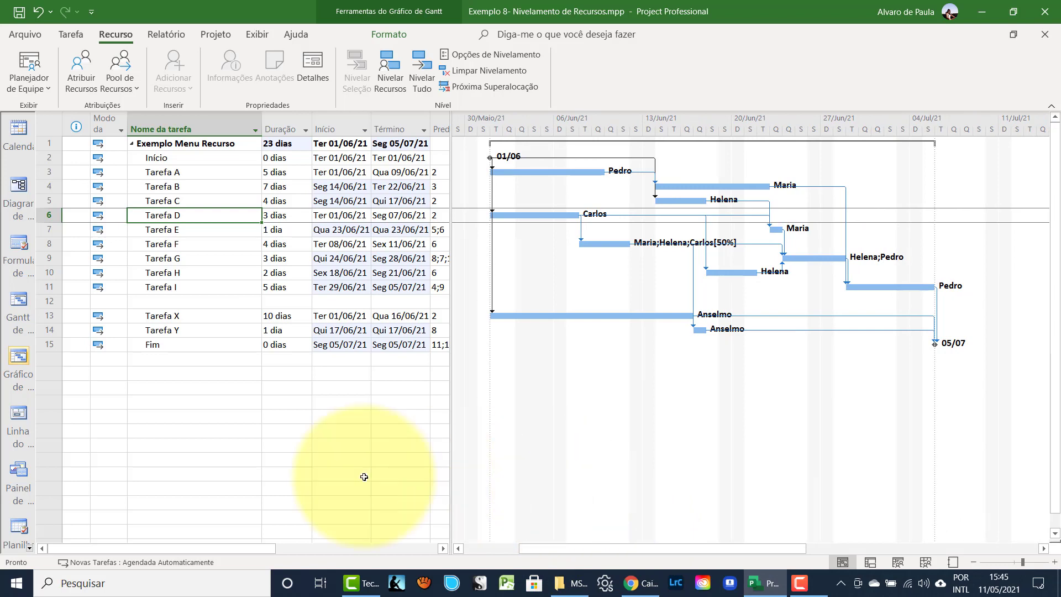
# Insert a new task named Tarefa Z above Fim and set its duration to 2 days.
pyautogui.click(44, 345)
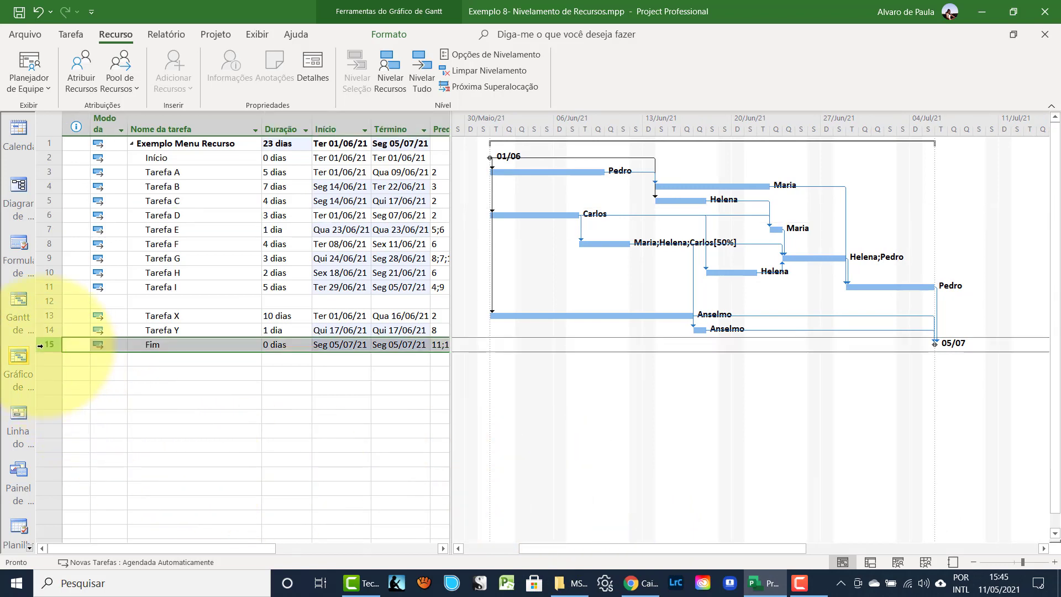
pyautogui.press('Insert')
pyautogui.click(149, 343)
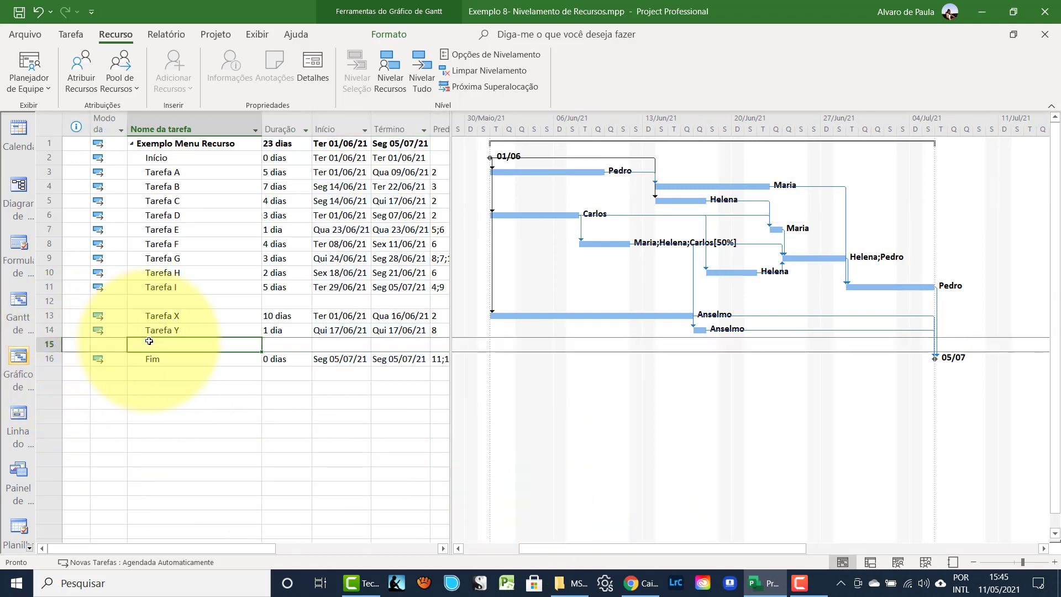
pyautogui.write('Tarefa Z')
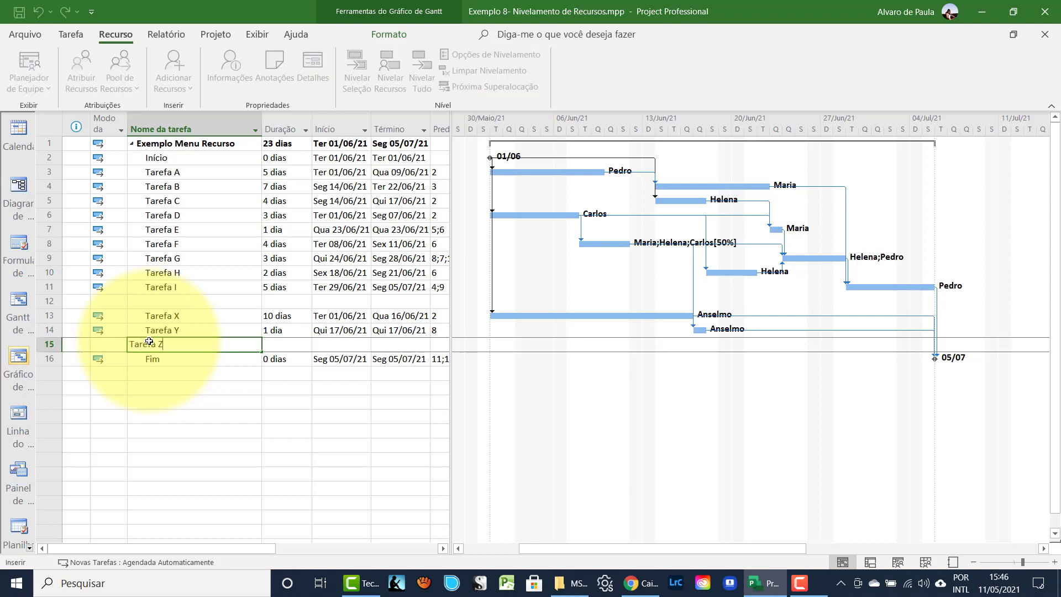
pyautogui.press('Return')
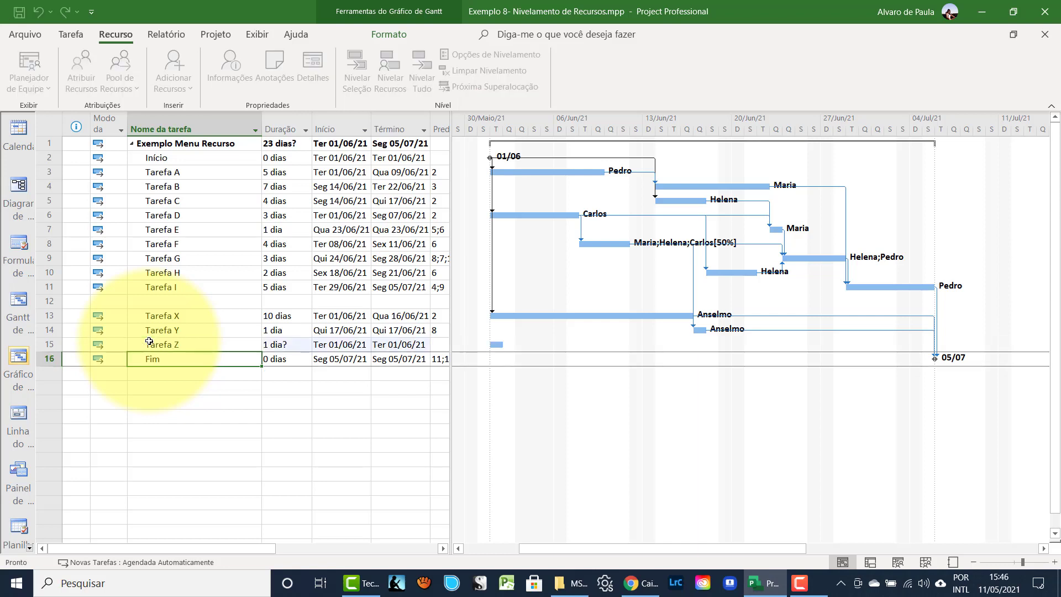
pyautogui.click(234, 333)
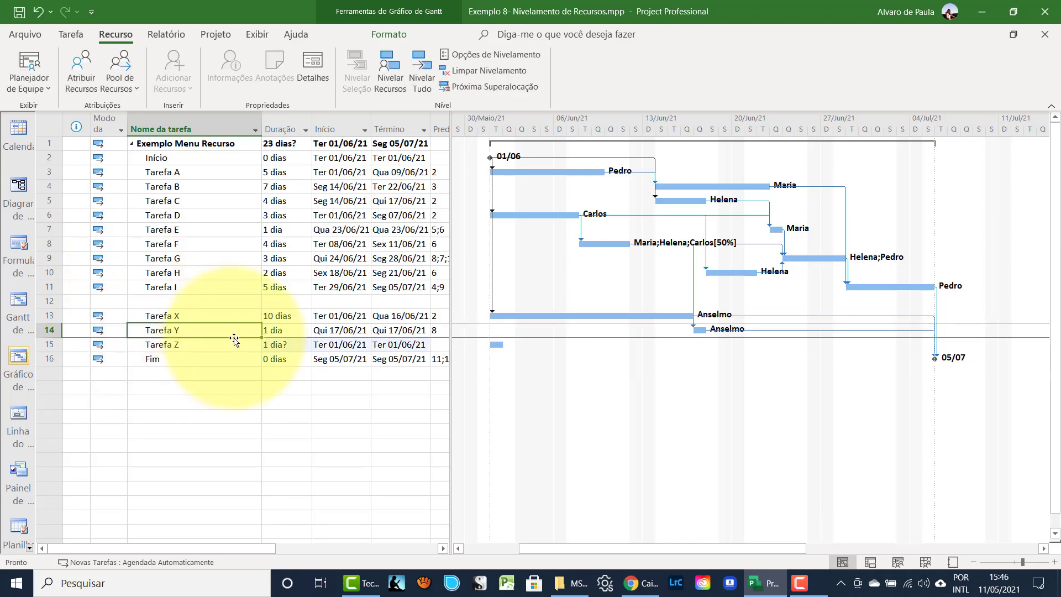
pyautogui.click(275, 344)
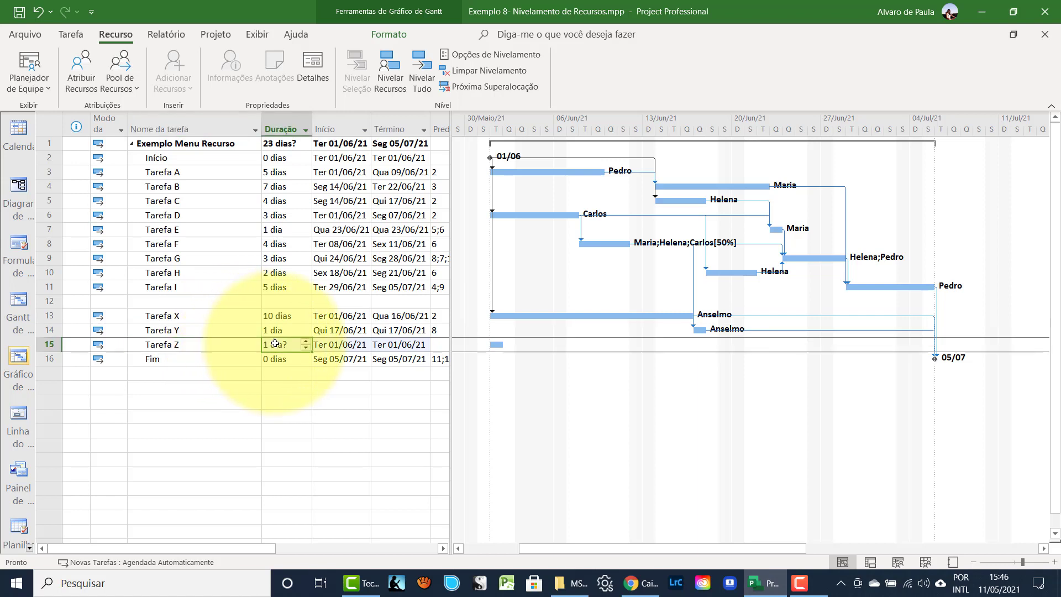
pyautogui.click(305, 341)
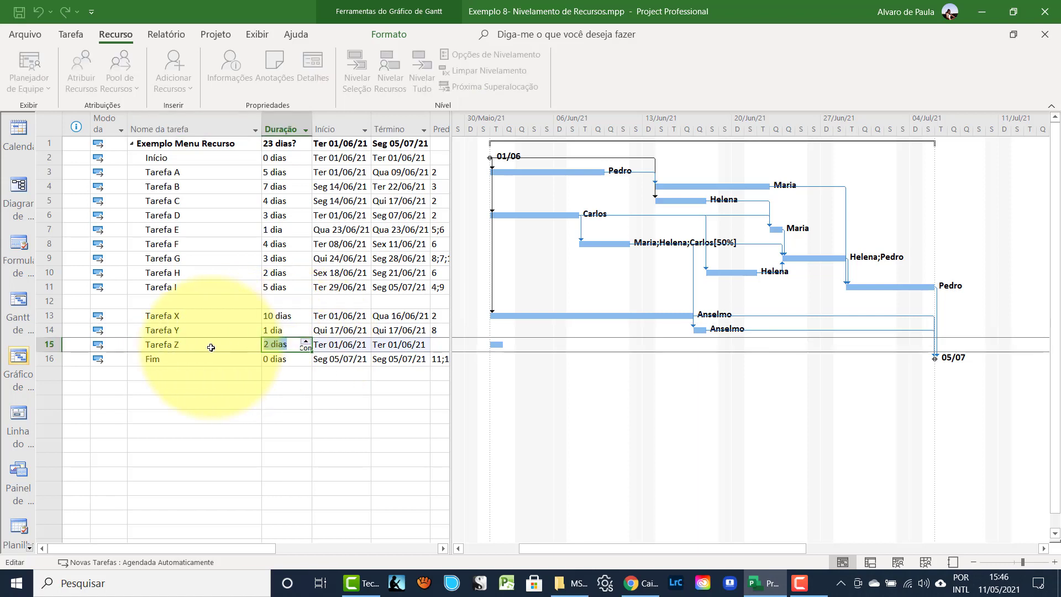
# Assign to Tarefa Z the same resource that works on Tarefa X and Tarefa Y.
pyautogui.doubleClick(211, 346)
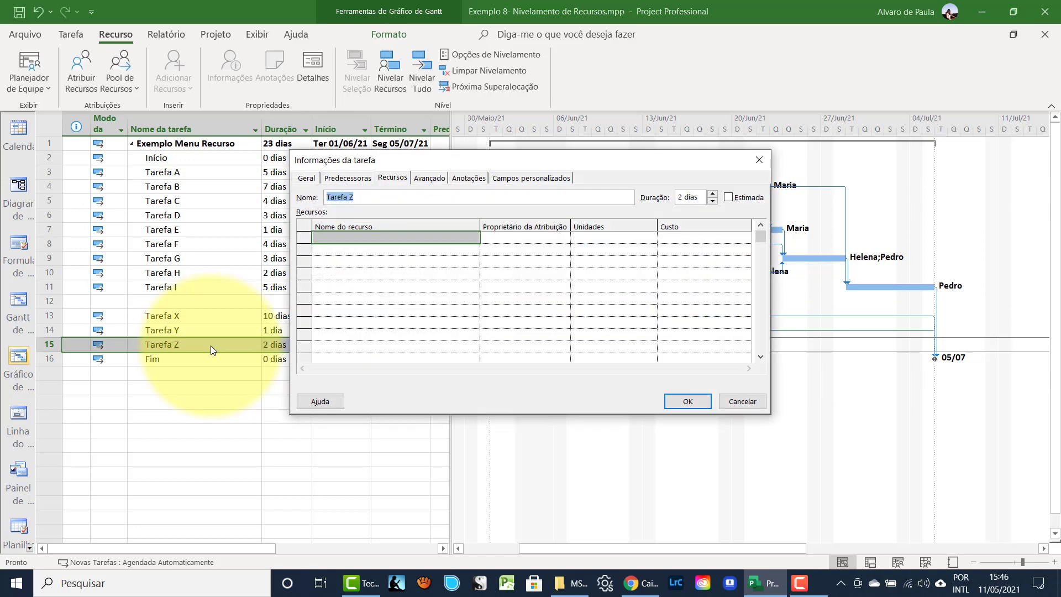
pyautogui.click(331, 238)
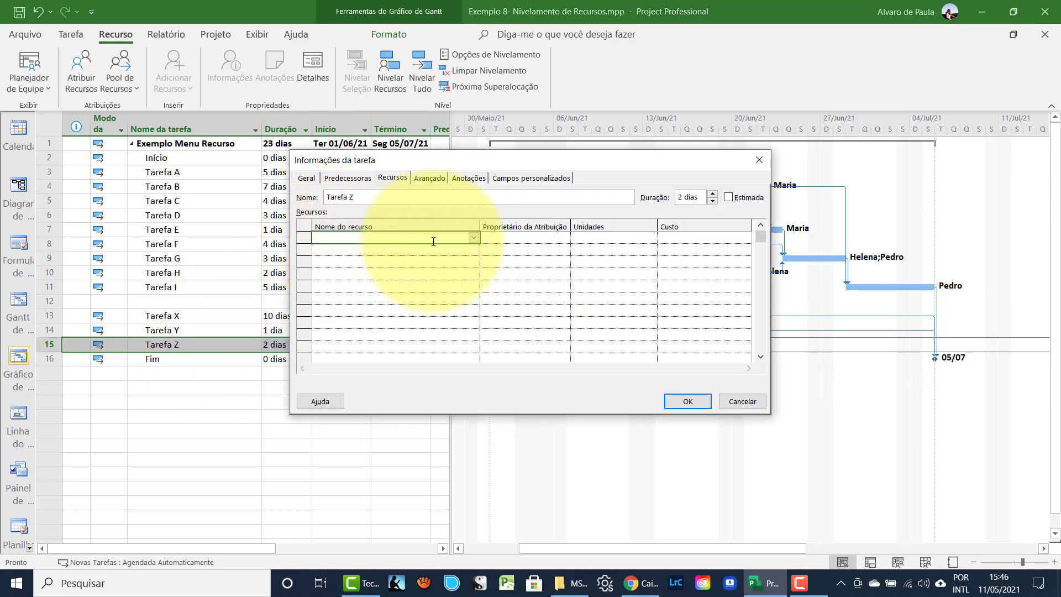
pyautogui.click(472, 238)
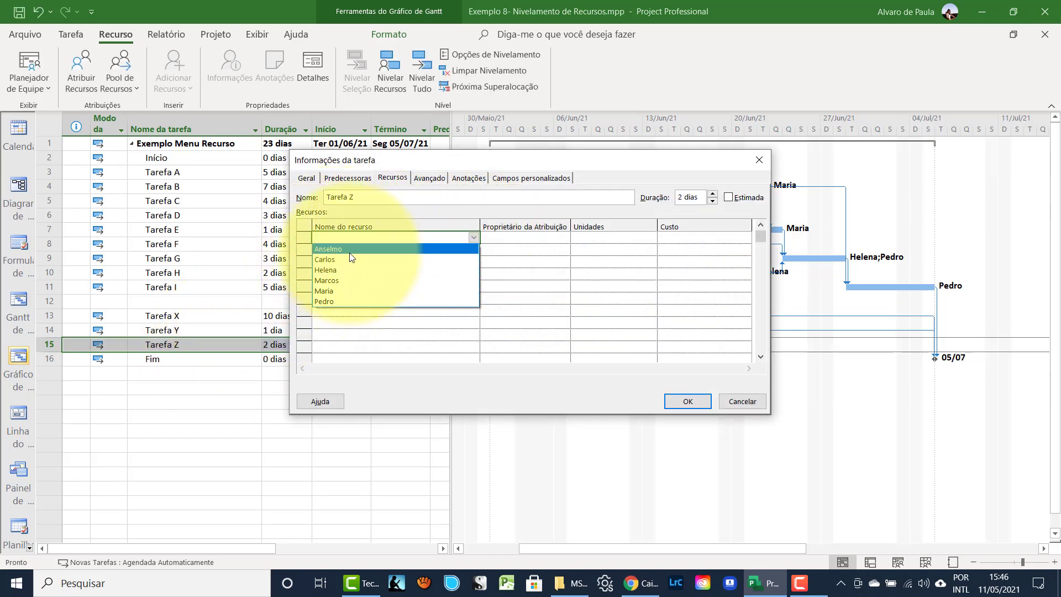
pyautogui.click(350, 251)
pyautogui.click(679, 402)
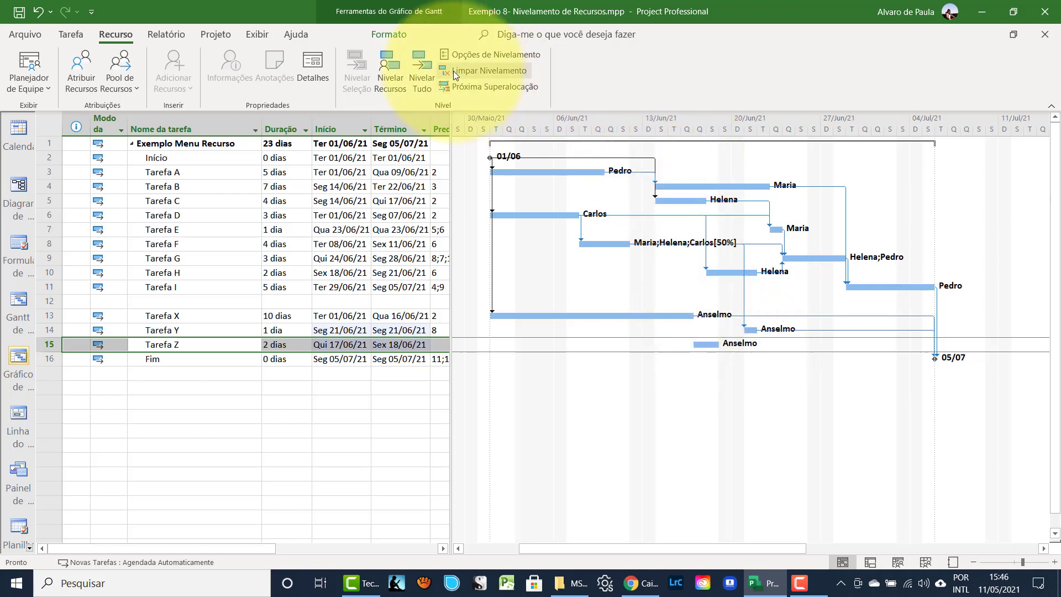
# Try manual calculation and the weekly, monthly and daily overallocation search bases in the leveling options, and cancel the changes.
pyautogui.click(465, 56)
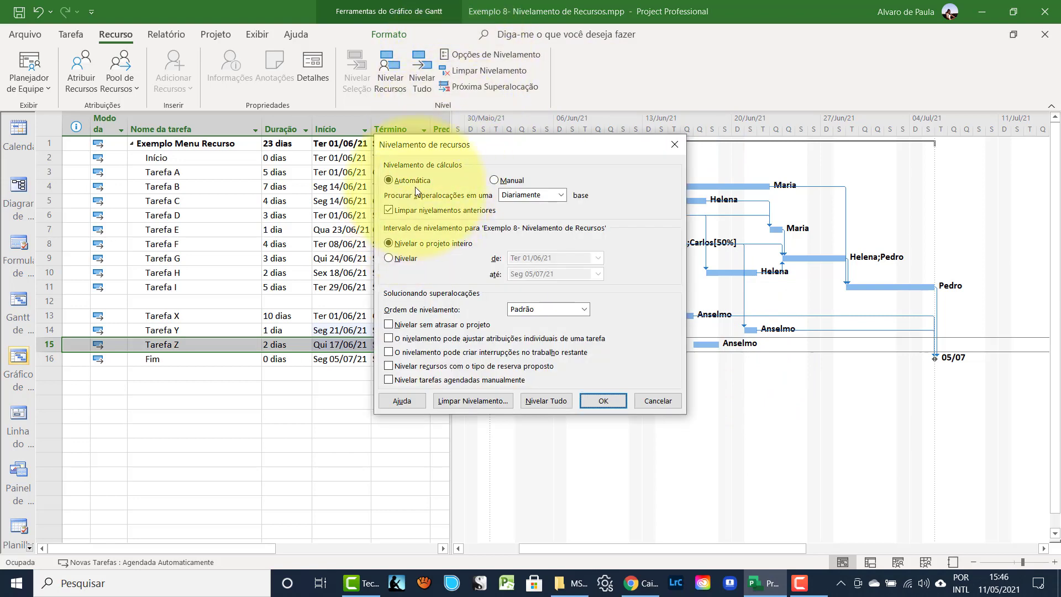
pyautogui.click(495, 180)
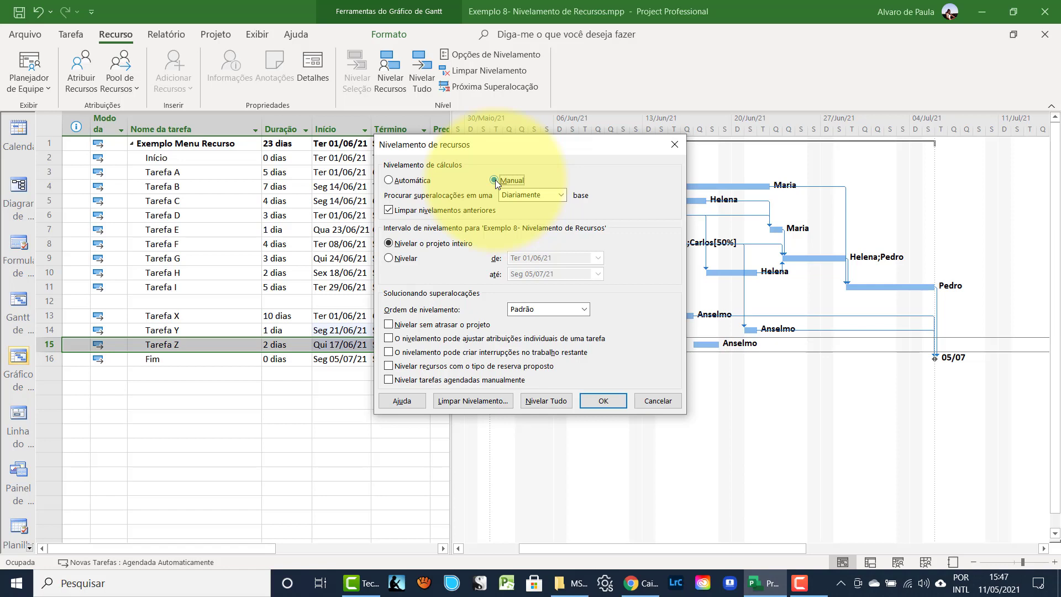
pyautogui.click(561, 195)
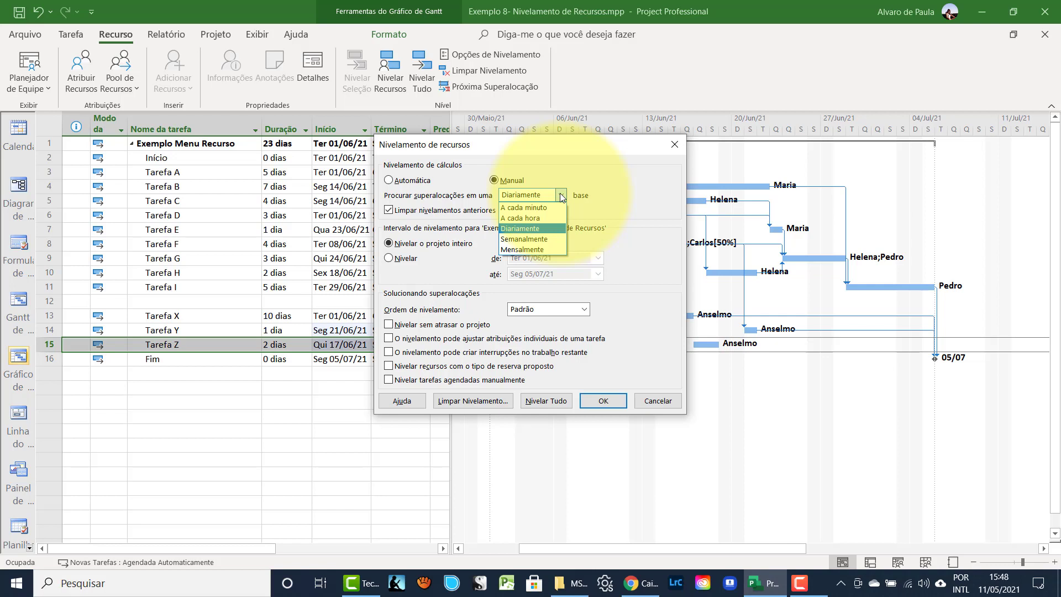
pyautogui.click(519, 228)
pyautogui.press('Down')
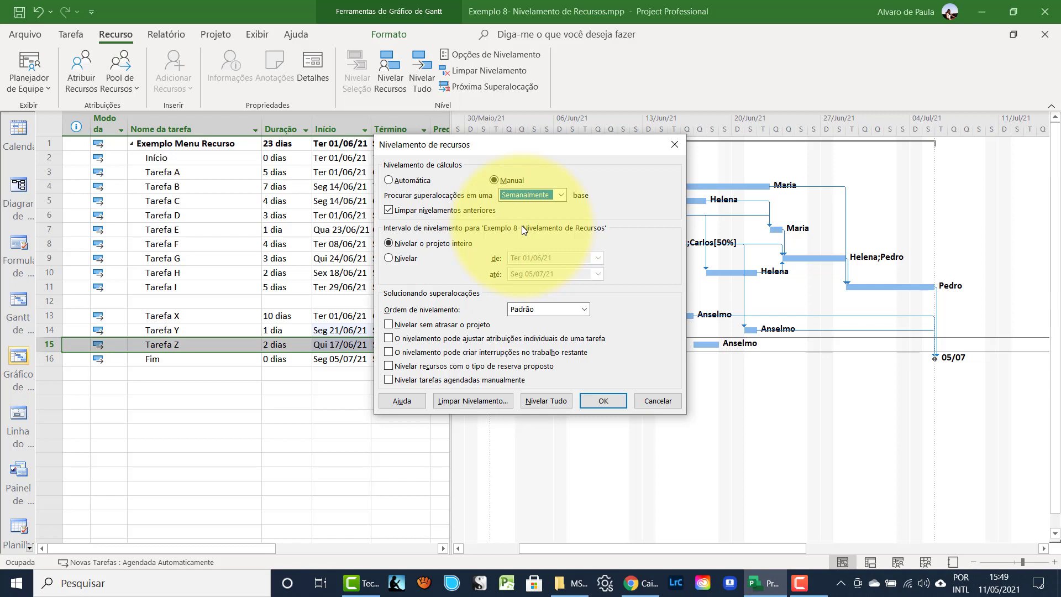
pyautogui.hotkey('alt', 'Down')
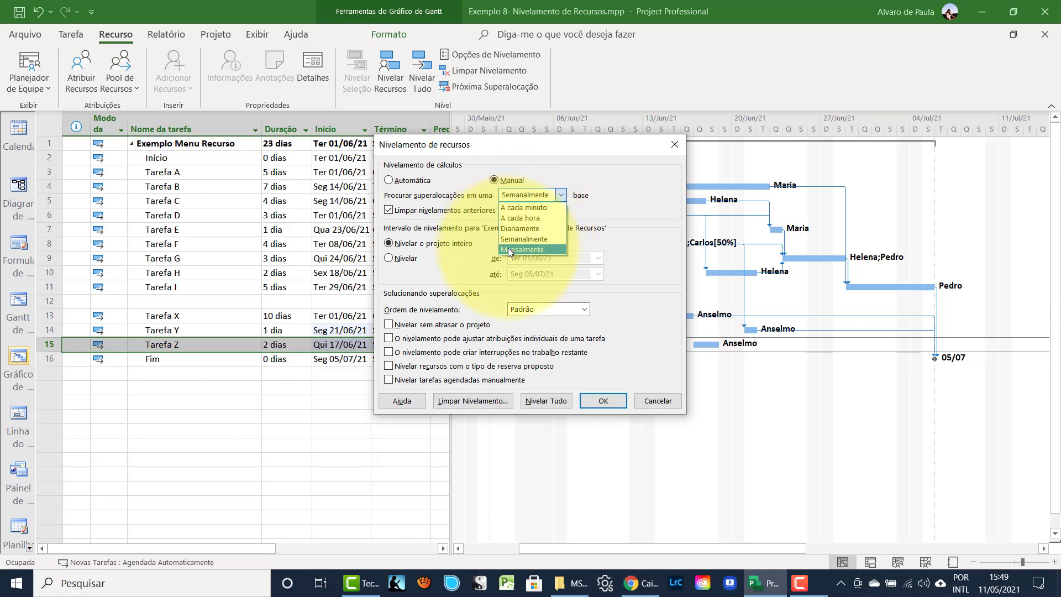
pyautogui.click(508, 250)
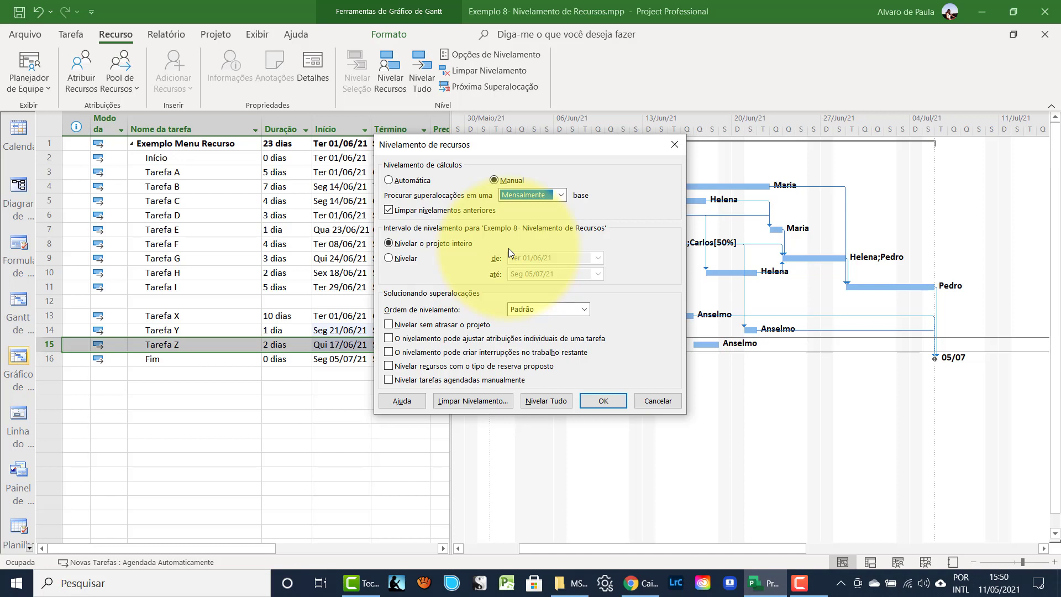
pyautogui.click(561, 195)
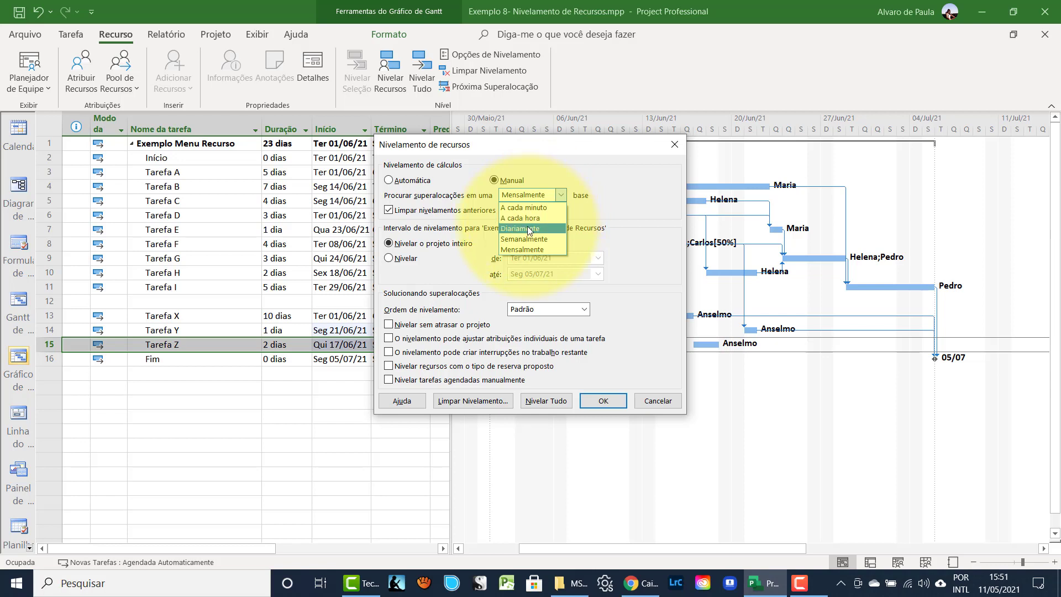
pyautogui.click(528, 228)
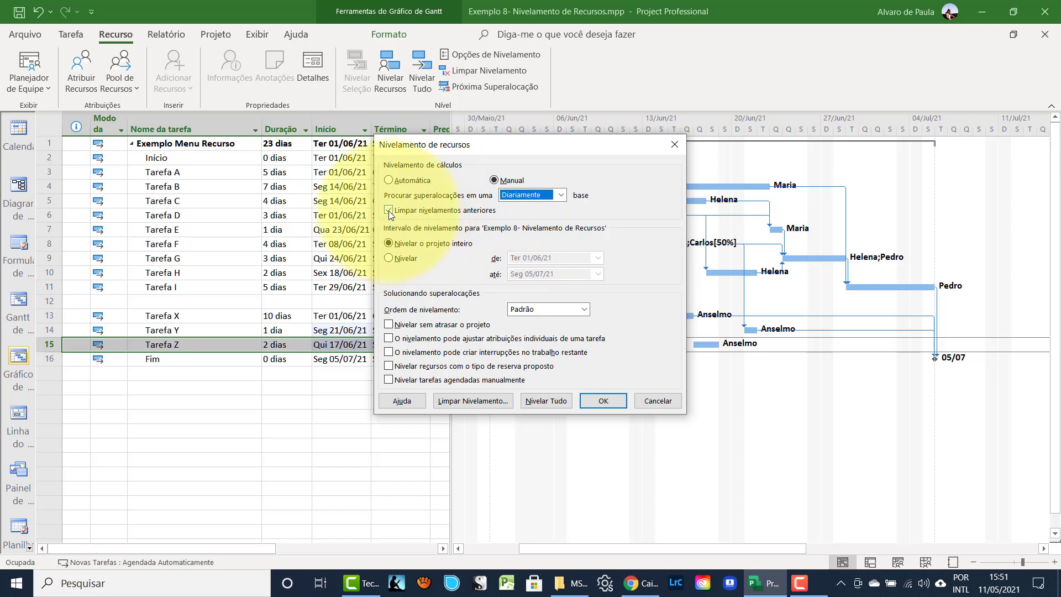
pyautogui.click(652, 400)
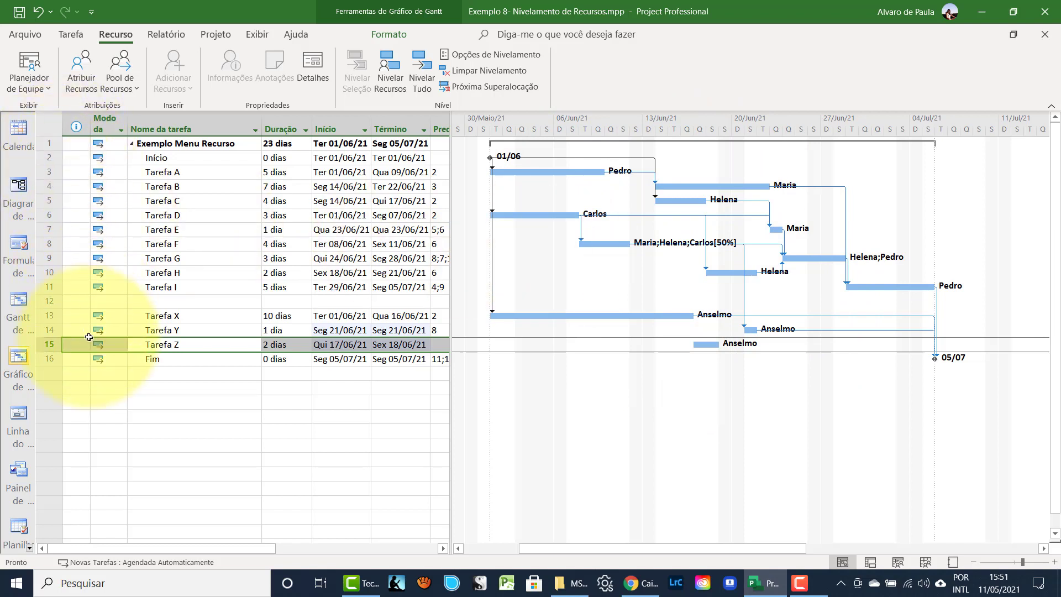
# Clear the leveling for the entire project and review the overallocation indicators on the tasks.
pyautogui.click(131, 360)
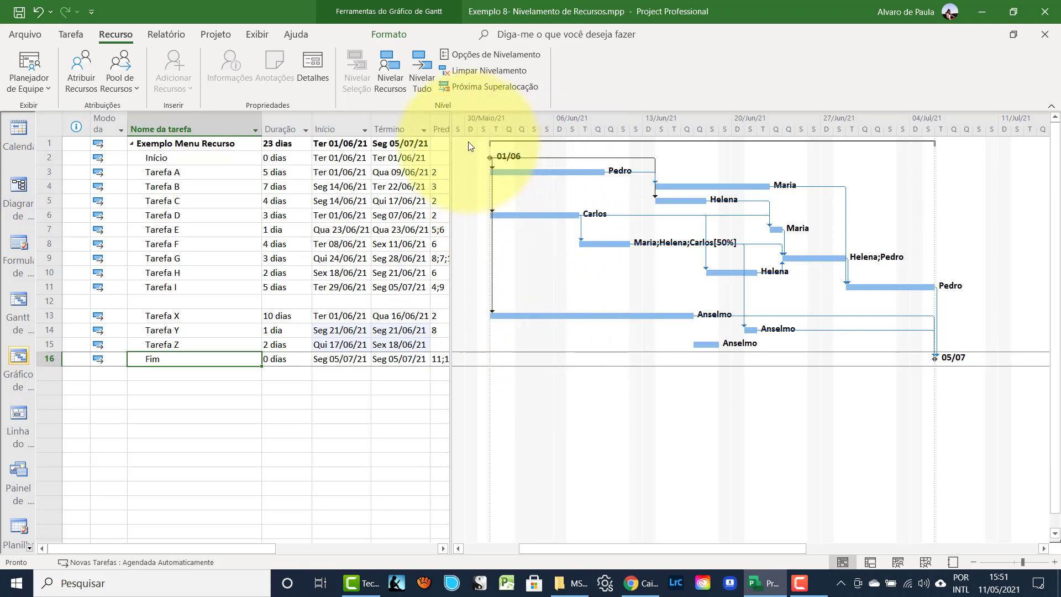
pyautogui.click(456, 71)
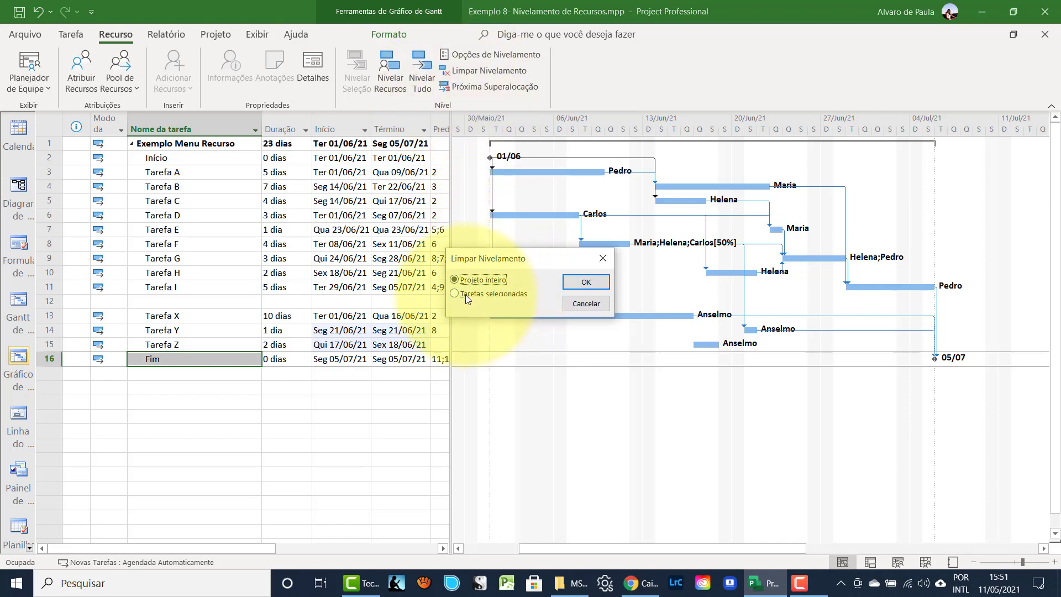
pyautogui.click(569, 282)
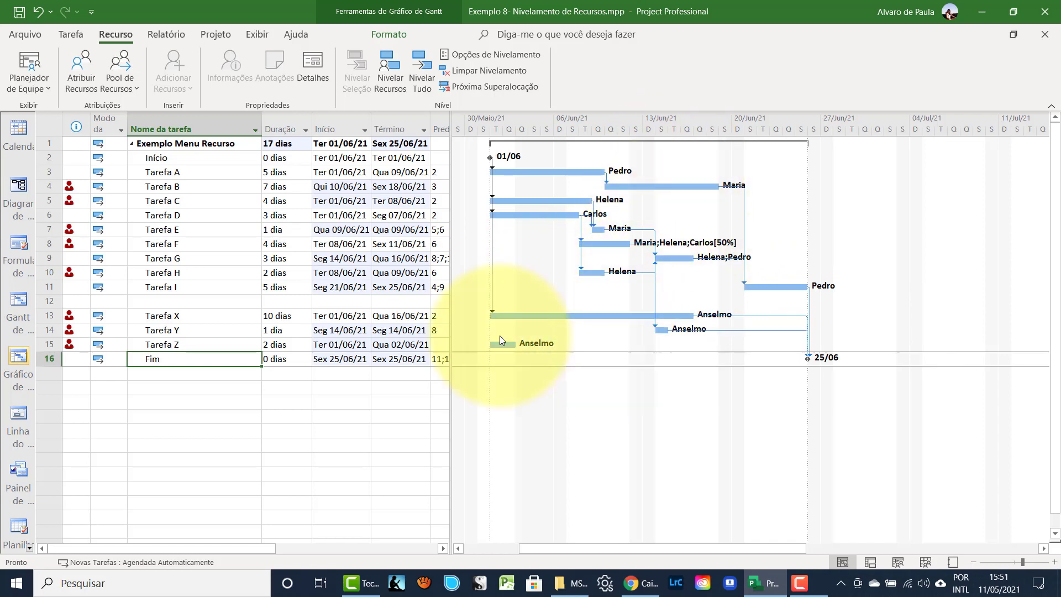
pyautogui.moveTo(77, 186)
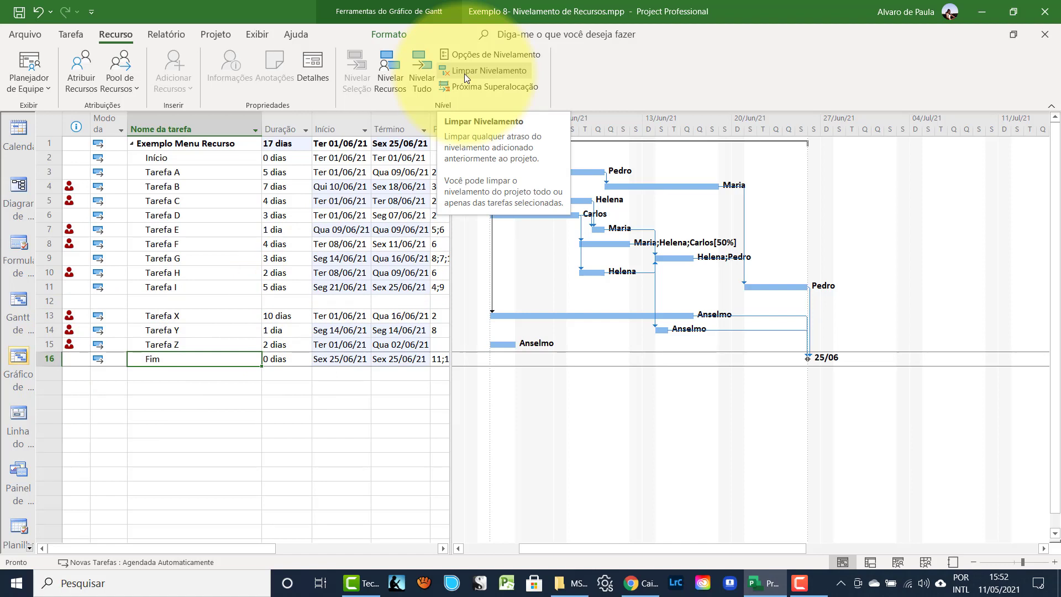
# Set the leveling range in the leveling options to run from 07/06/2021 to 18/06/2021.
pyautogui.click(459, 53)
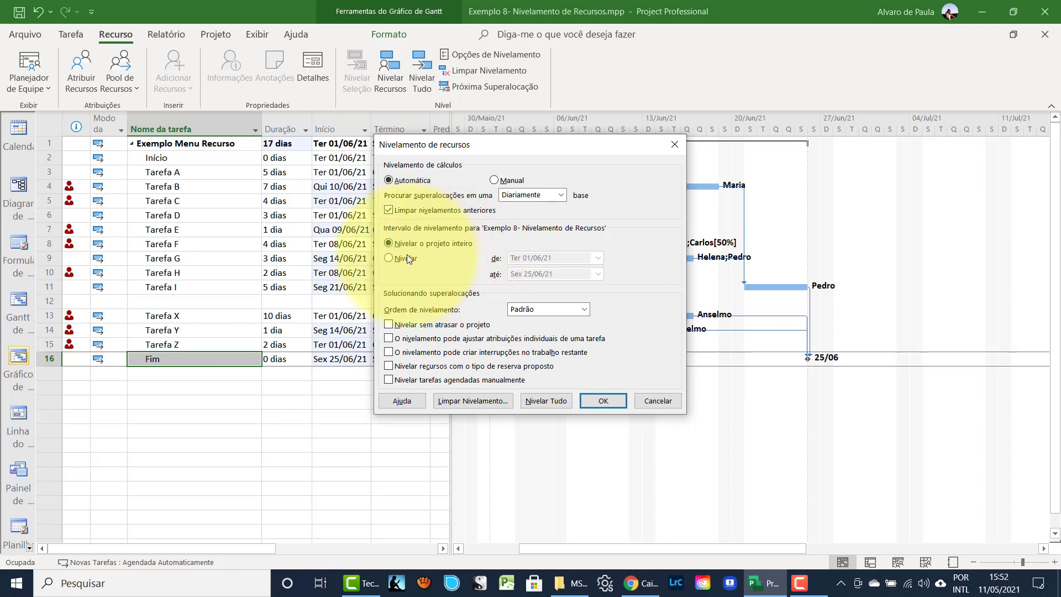
pyautogui.click(389, 257)
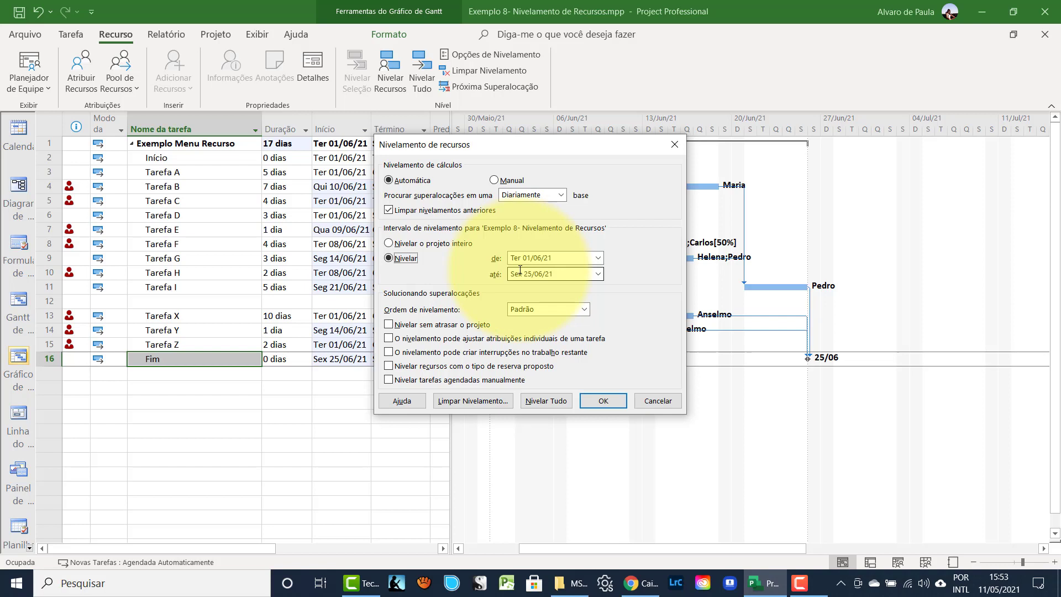
pyautogui.click(599, 257)
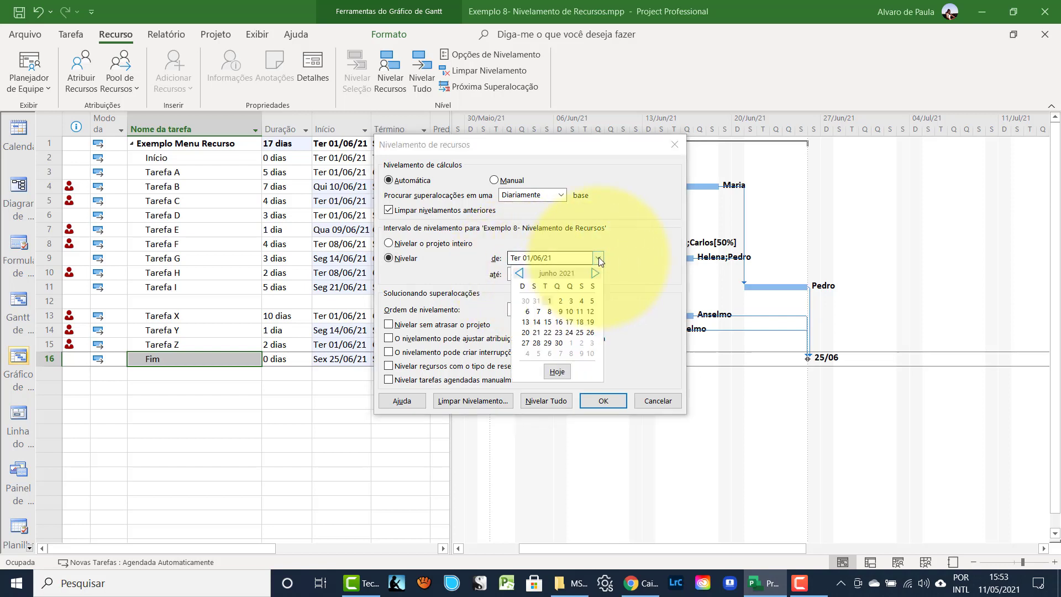
pyautogui.click(538, 313)
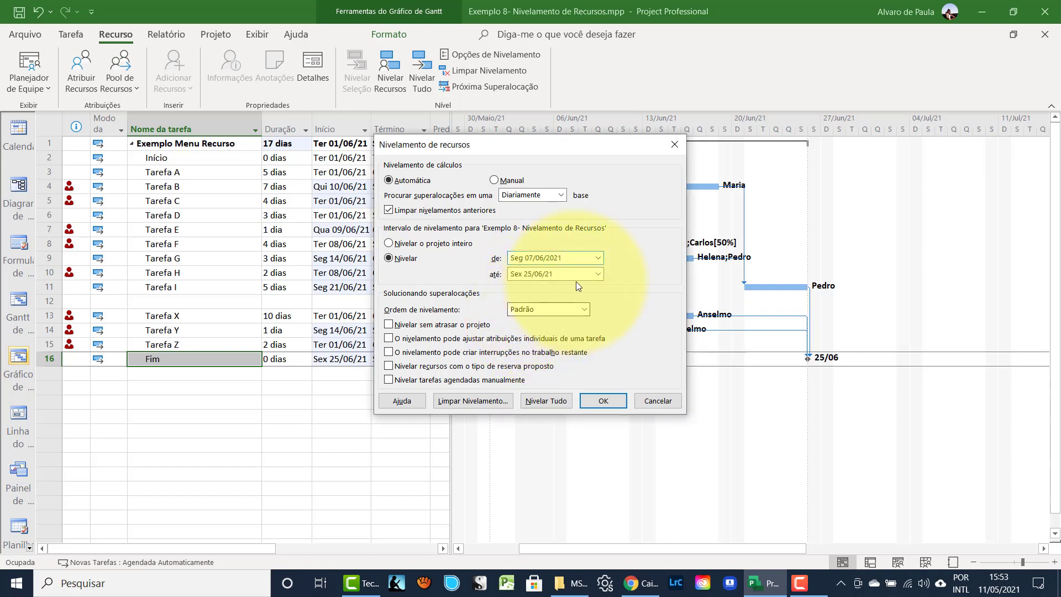
pyautogui.click(597, 272)
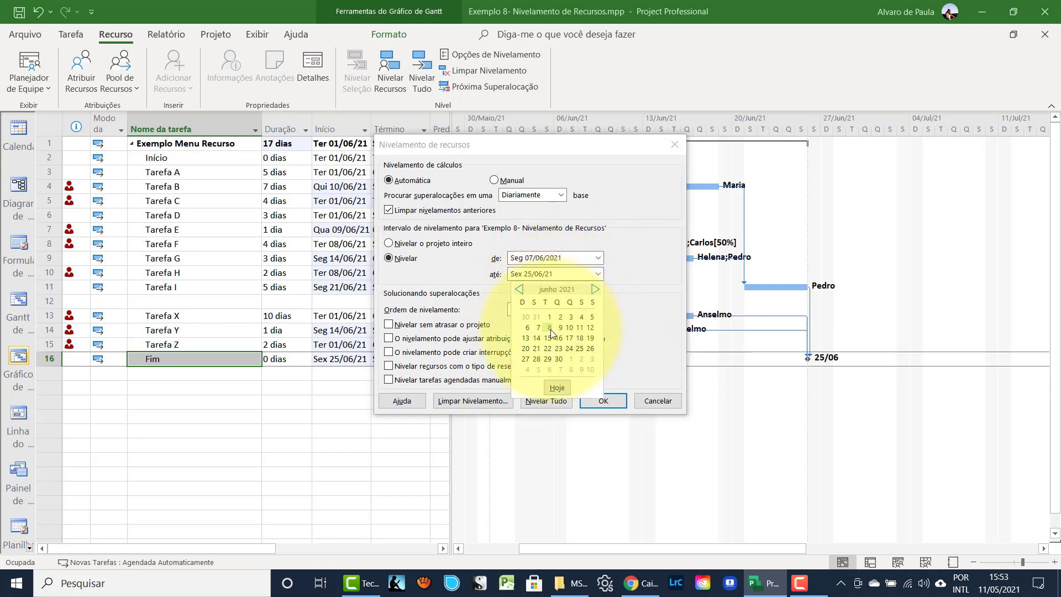
pyautogui.click(581, 338)
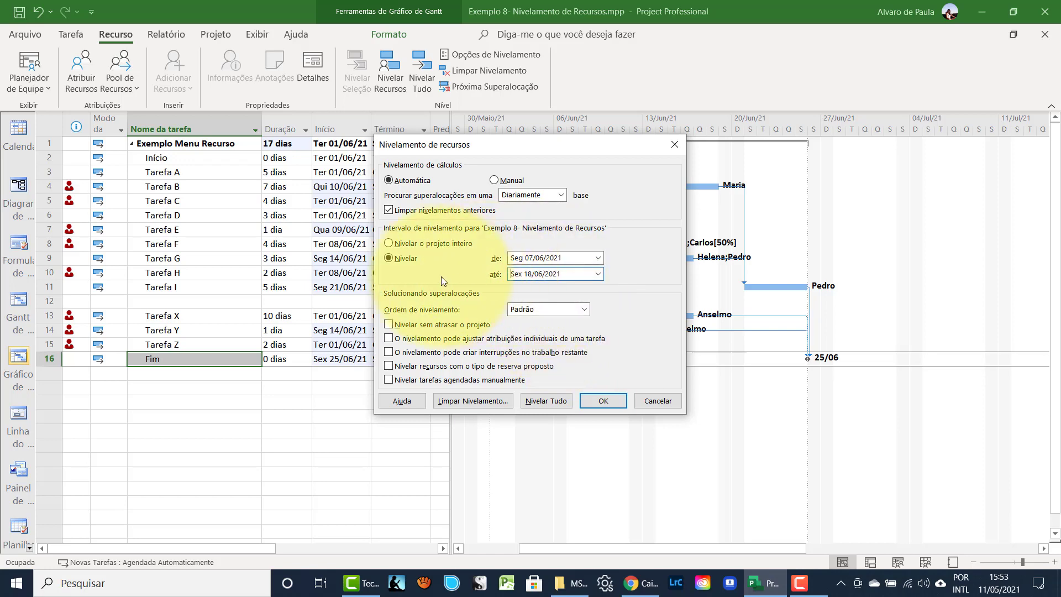
# Apply leveling for the chosen date range, review the still overallocated tasks such as Tarefa E, and undo the leveling.
pyautogui.click(600, 401)
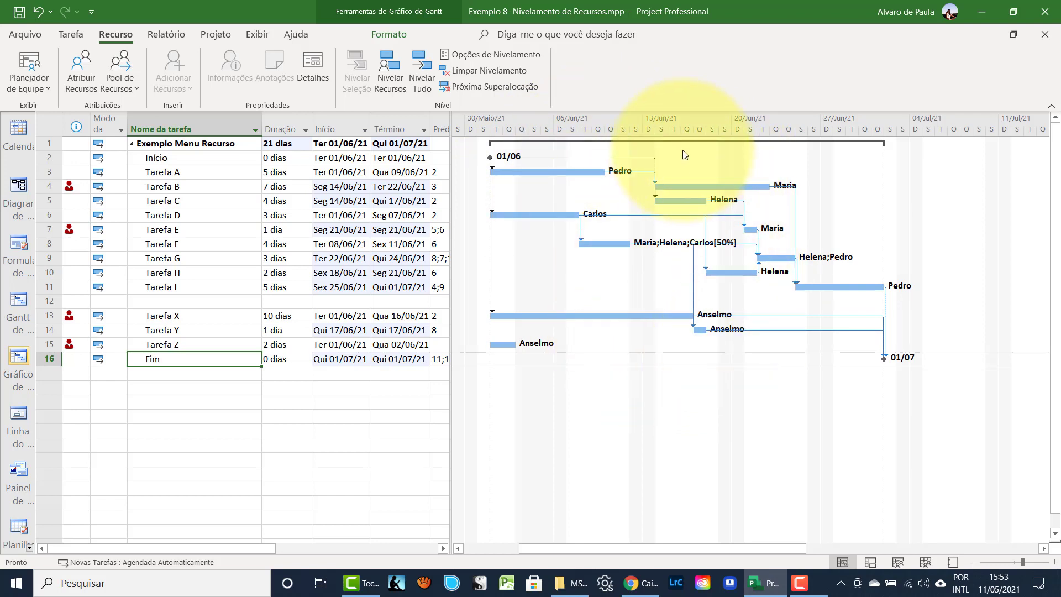
pyautogui.click(127, 188)
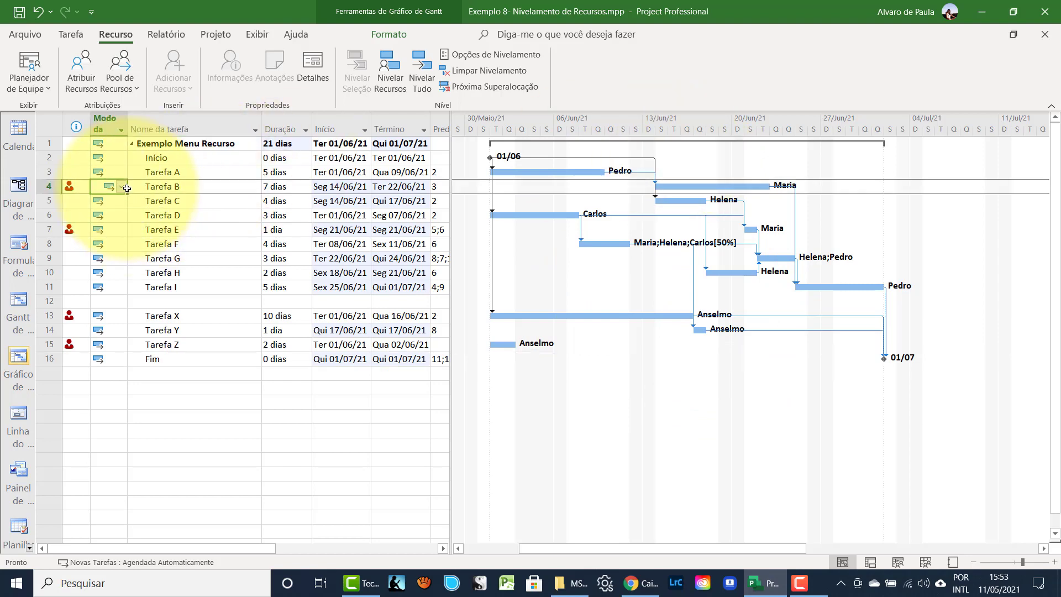
pyautogui.doubleClick(105, 229)
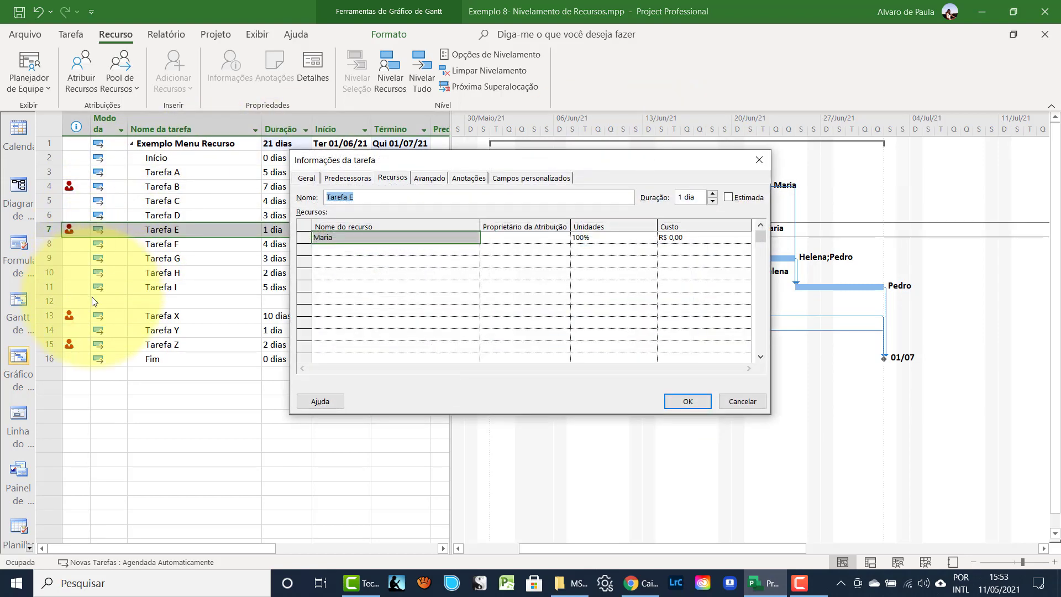
pyautogui.click(731, 403)
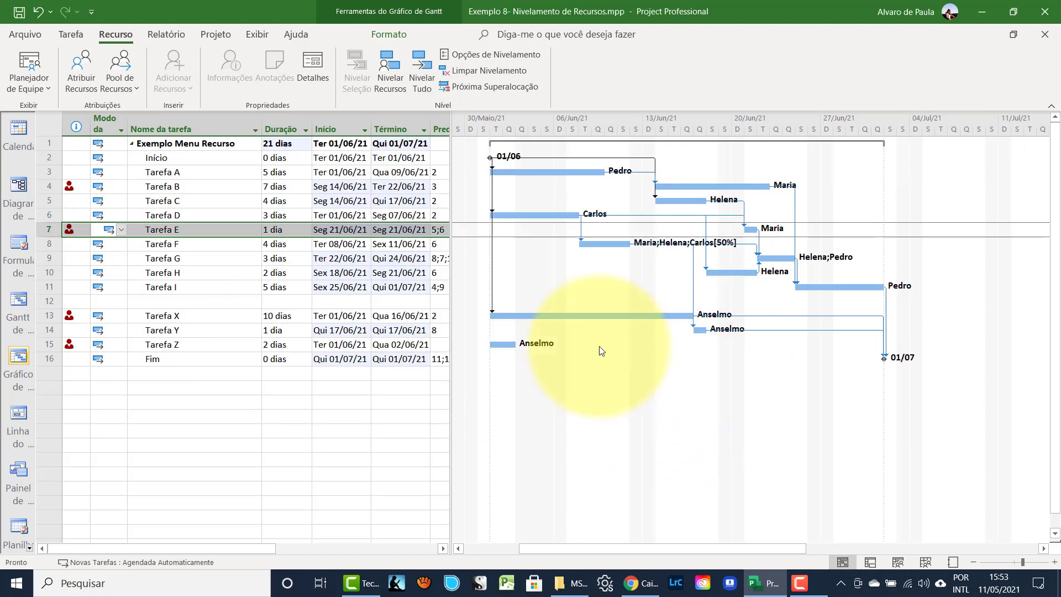
pyautogui.hotkey('ctrl', 'z')
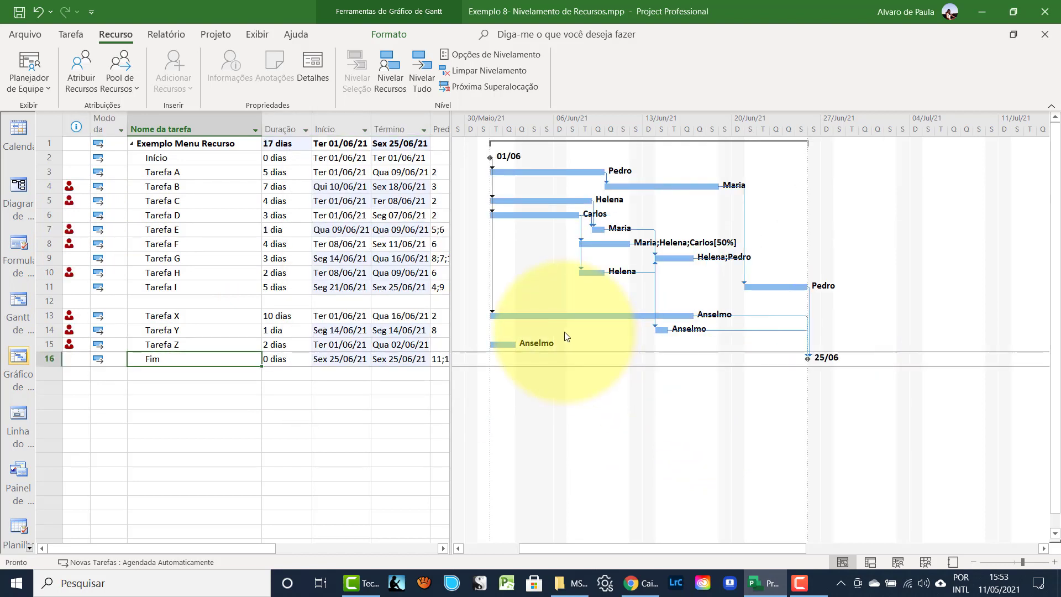
# Try a date-limited leveling range with manual calculation in the leveling options, and cancel the changes.
pyautogui.click(474, 56)
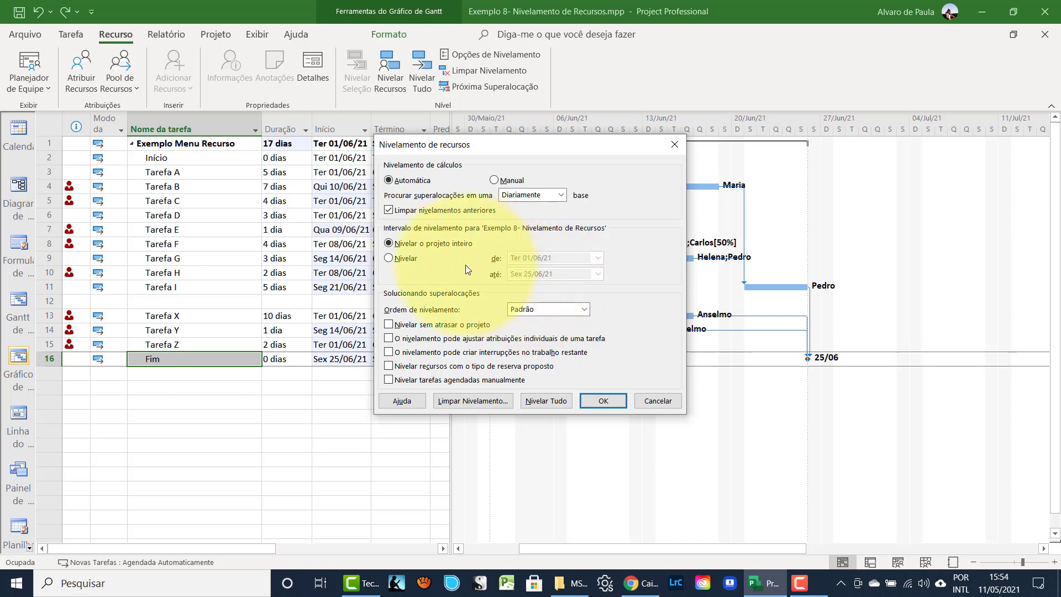
pyautogui.click(398, 263)
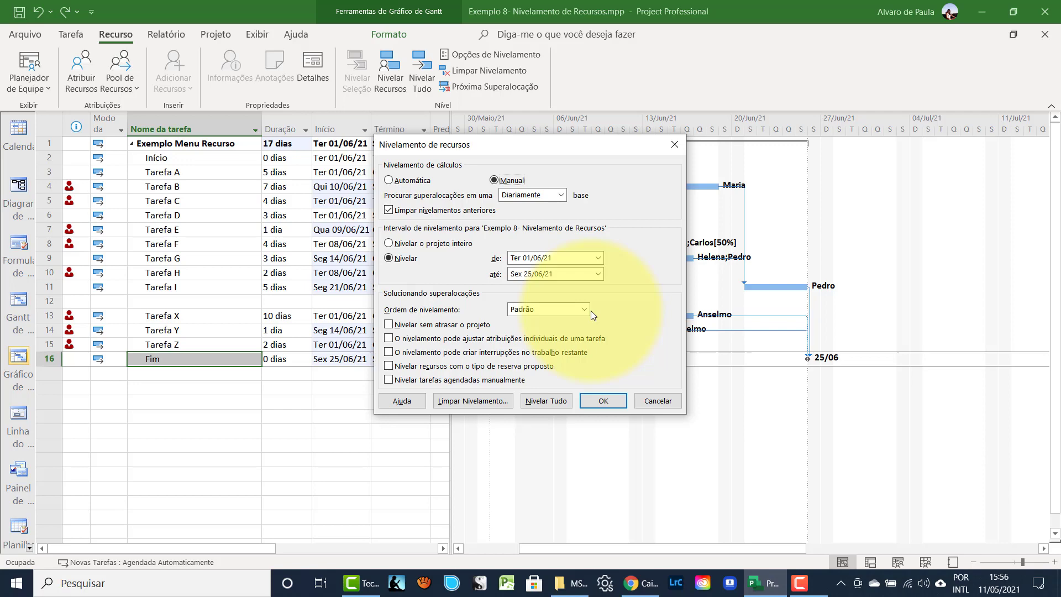
pyautogui.click(645, 396)
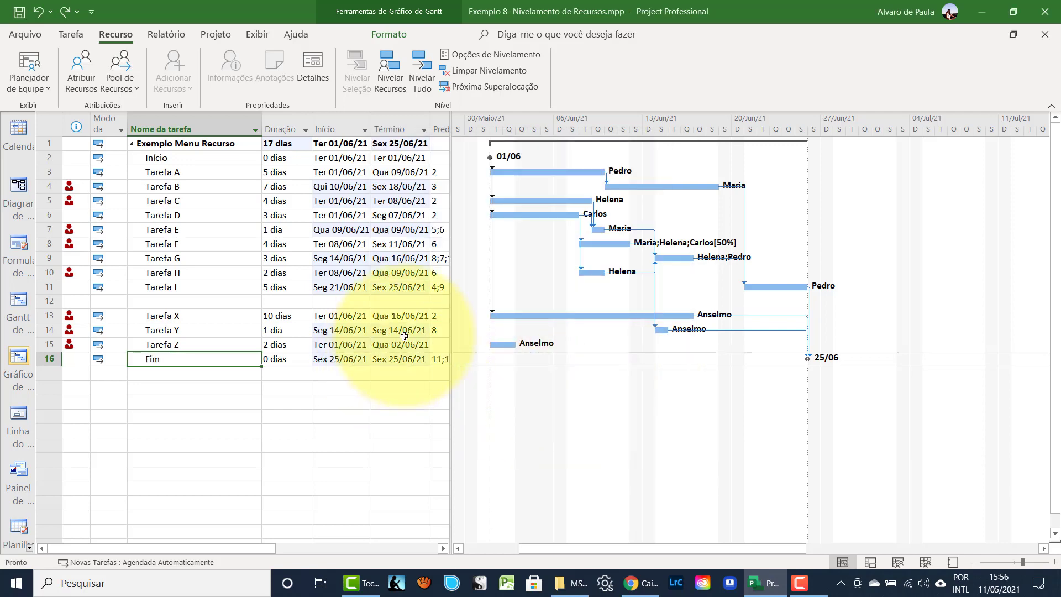
# Level only the selected tasks Tarefa X and Tarefa Y using the standard leveling order.
pyautogui.click(49, 320)
pyautogui.keyDown('shift'); pyautogui.click(49, 330); pyautogui.keyUp('shift')
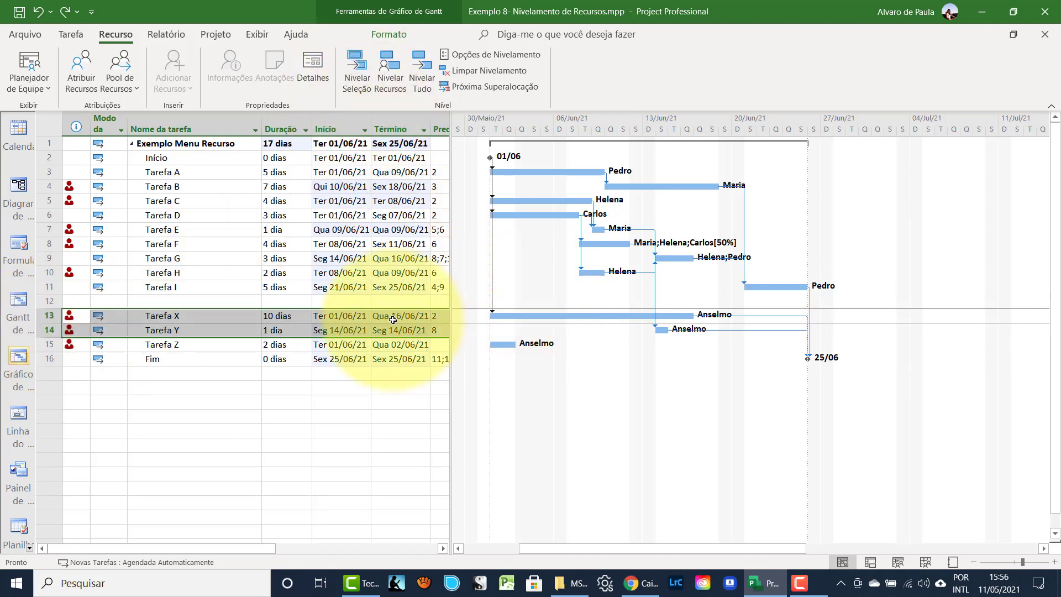
pyautogui.click(359, 81)
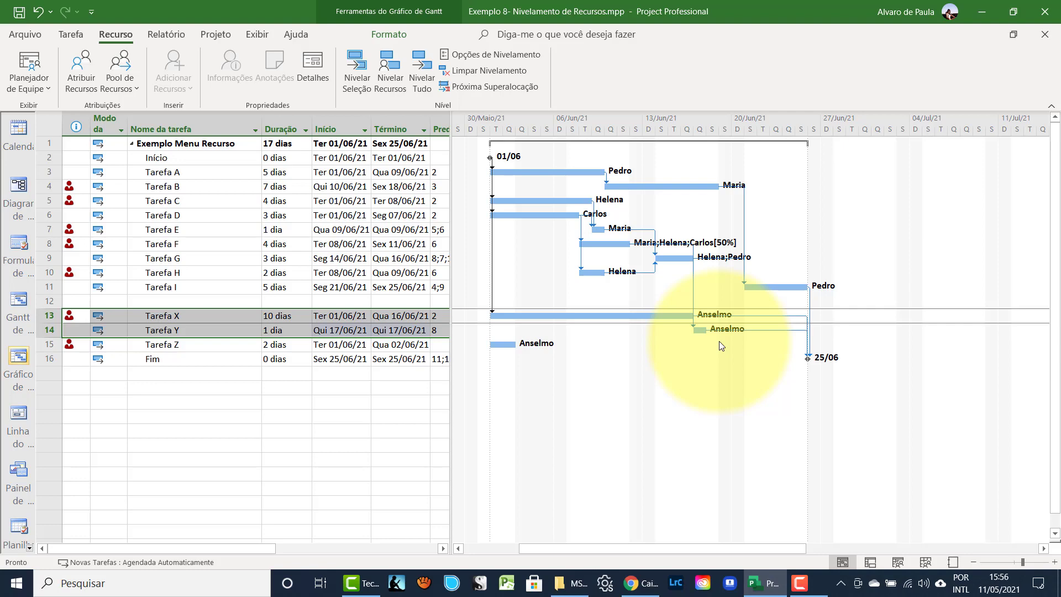
# Review the available leveling orders in the leveling options and keep Padrão.
pyautogui.click(457, 56)
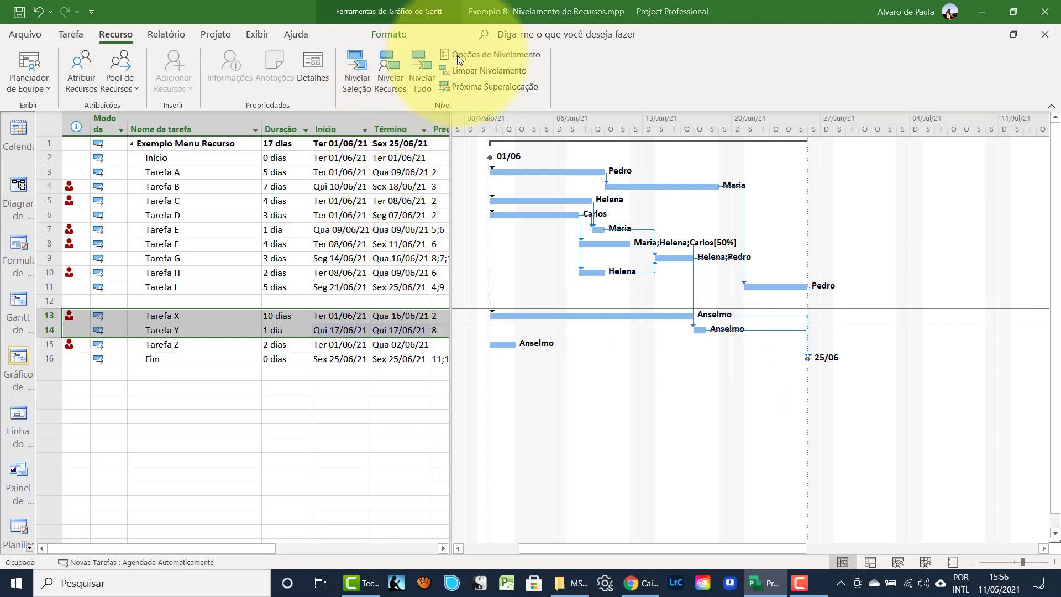
pyautogui.click(586, 313)
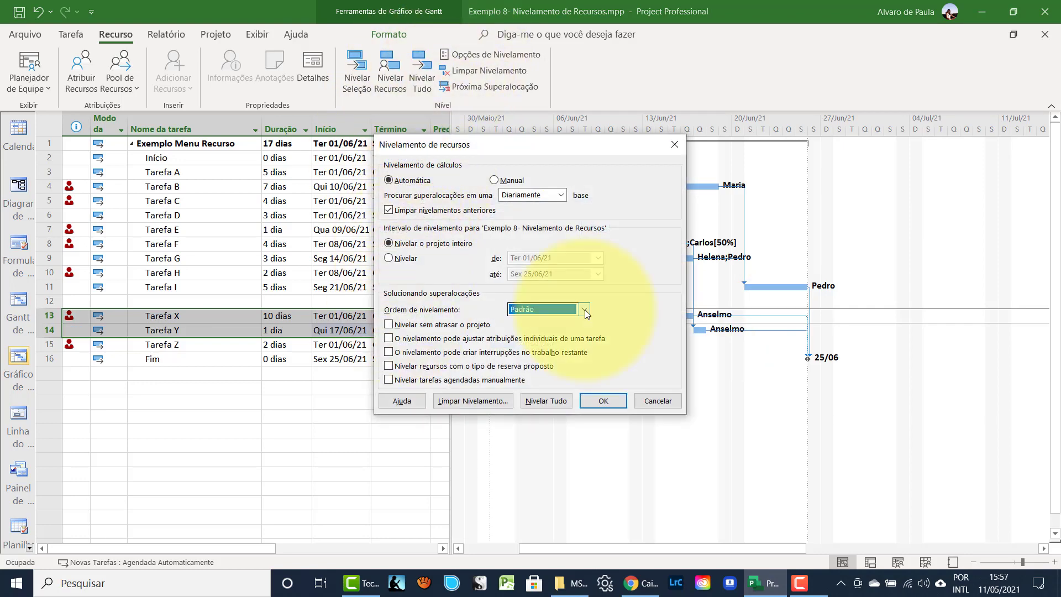
pyautogui.click(585, 310)
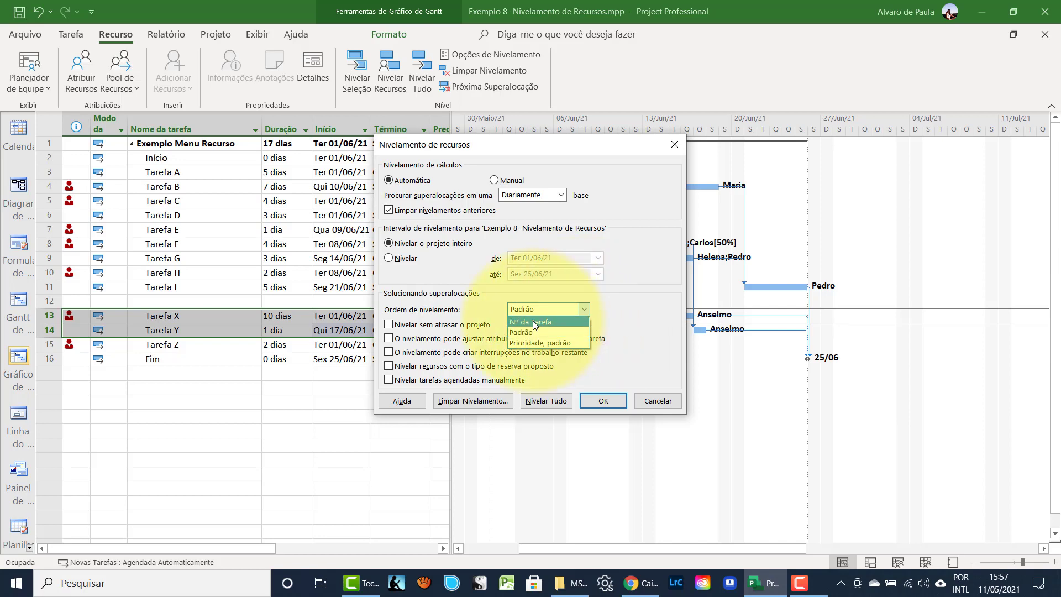
pyautogui.click(605, 304)
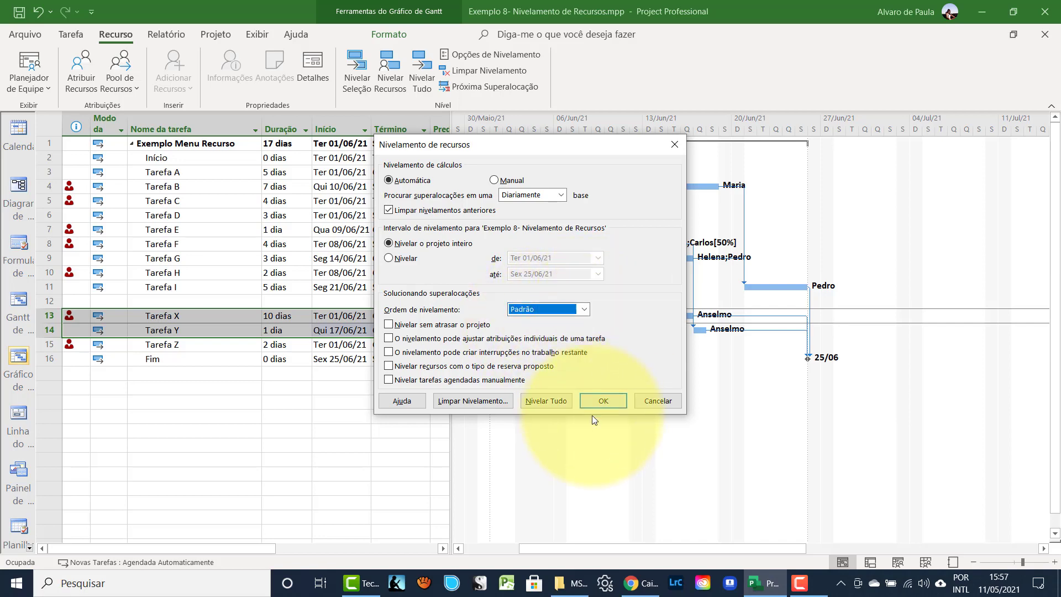
pyautogui.click(603, 402)
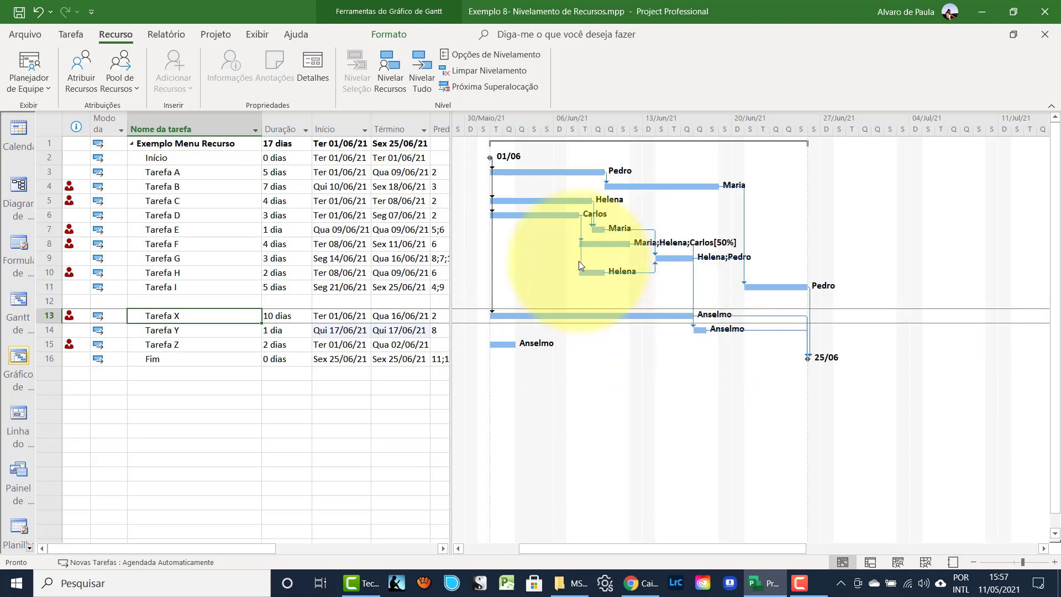
# Try the leveling order Prioridade, padrão in the leveling options, and cancel the change.
pyautogui.click(470, 54)
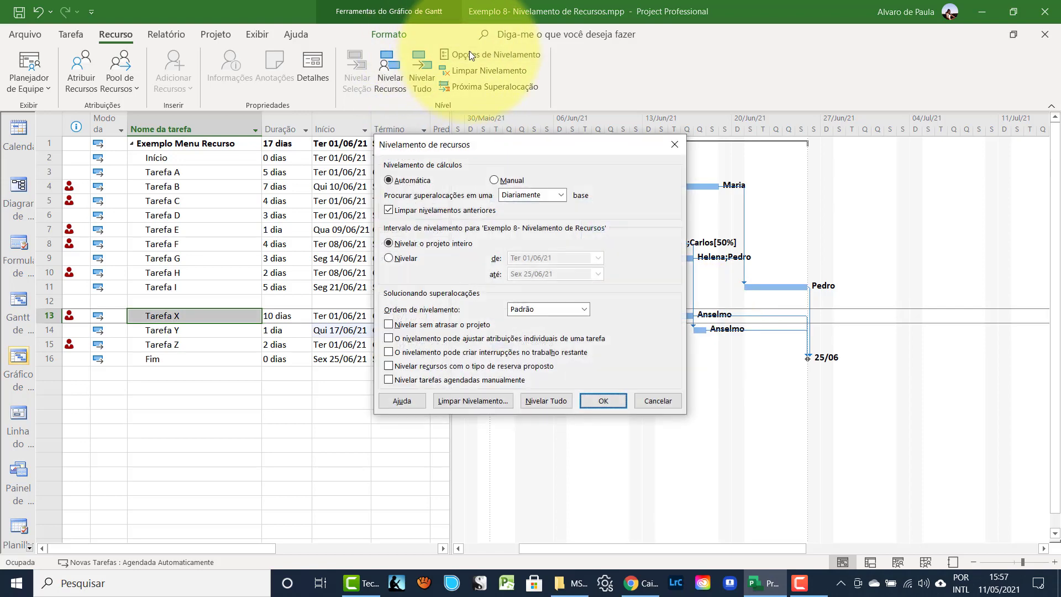
pyautogui.click(584, 311)
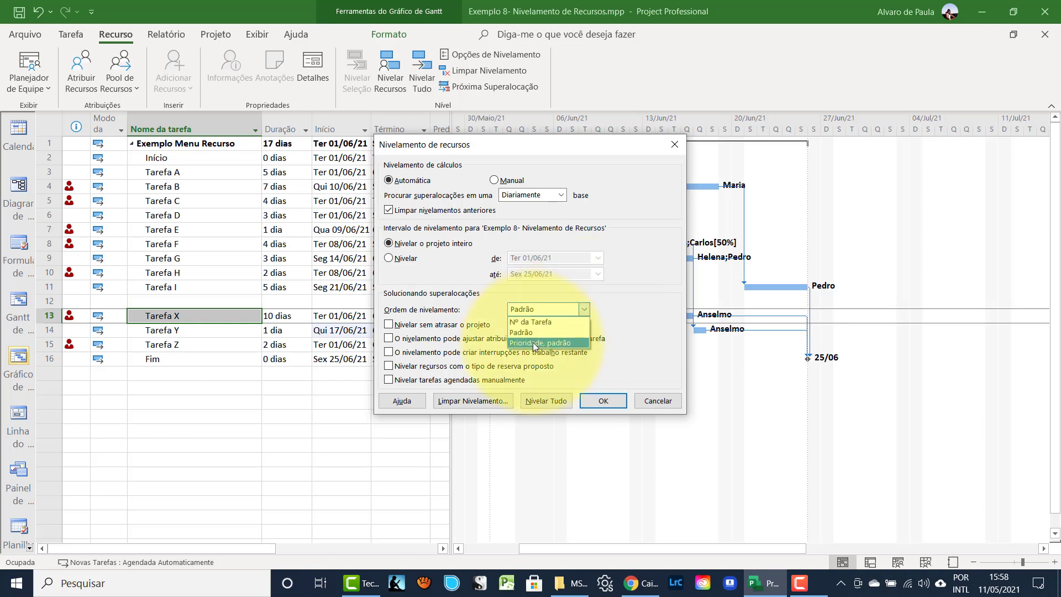
pyautogui.click(532, 343)
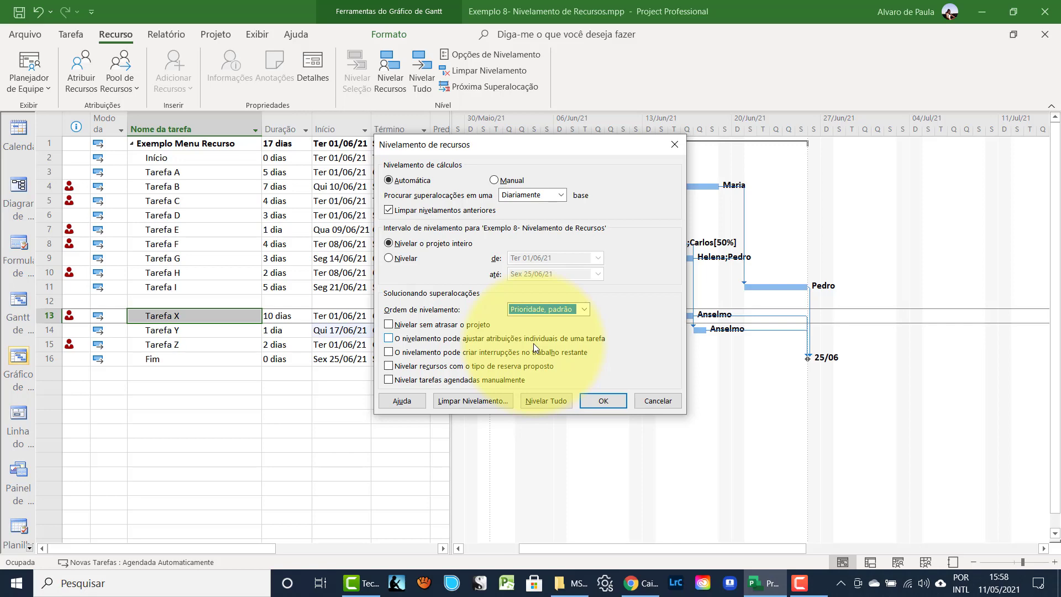
pyautogui.click(642, 402)
# Compare the priorities of Tarefa X and Tarefa Y in their general task information.
pyautogui.doubleClick(193, 320)
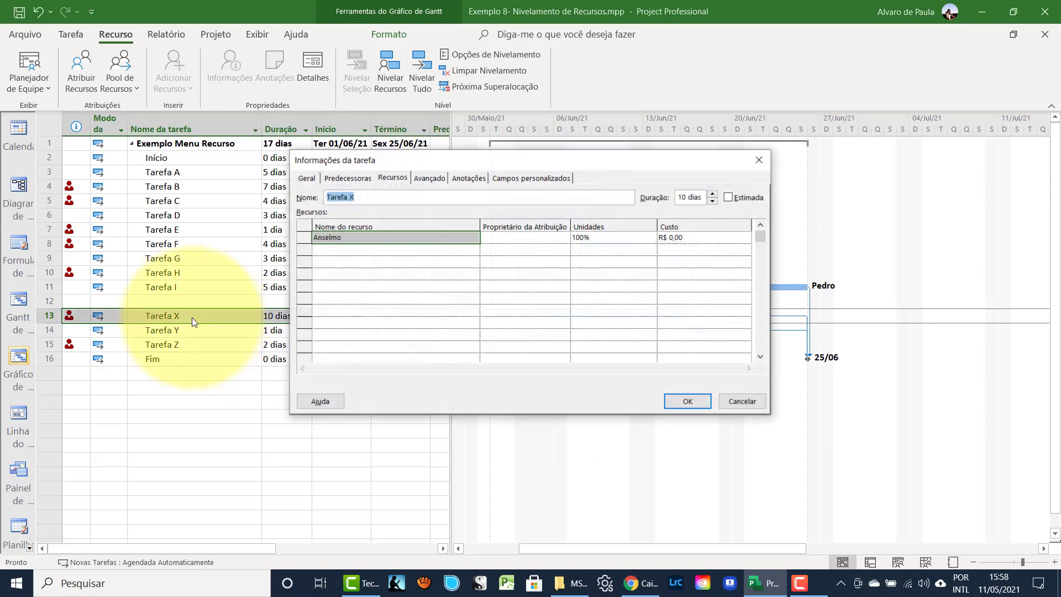
pyautogui.click(300, 180)
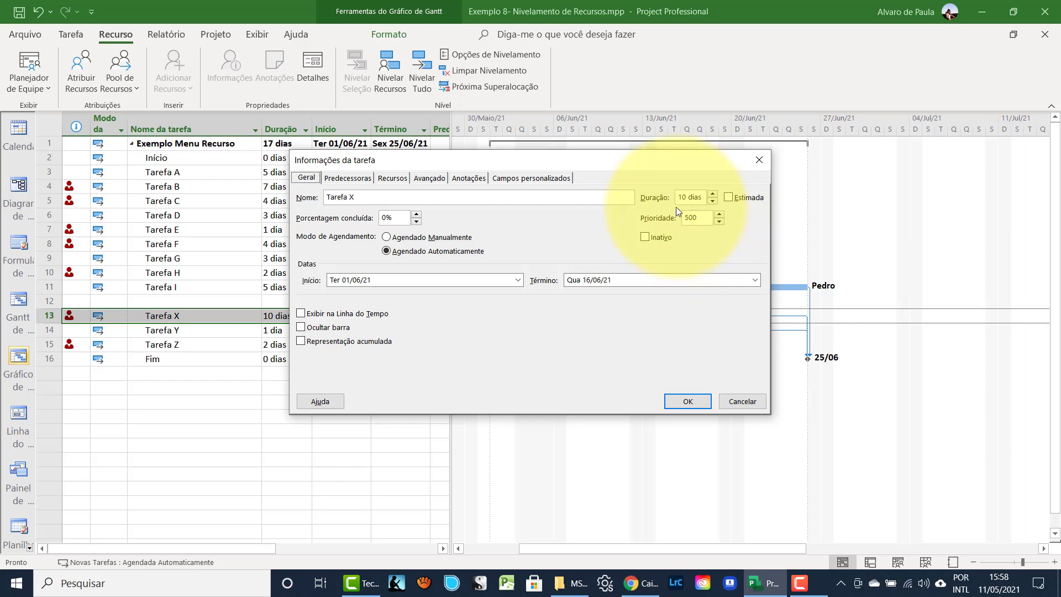
pyautogui.click(731, 399)
pyautogui.doubleClick(167, 331)
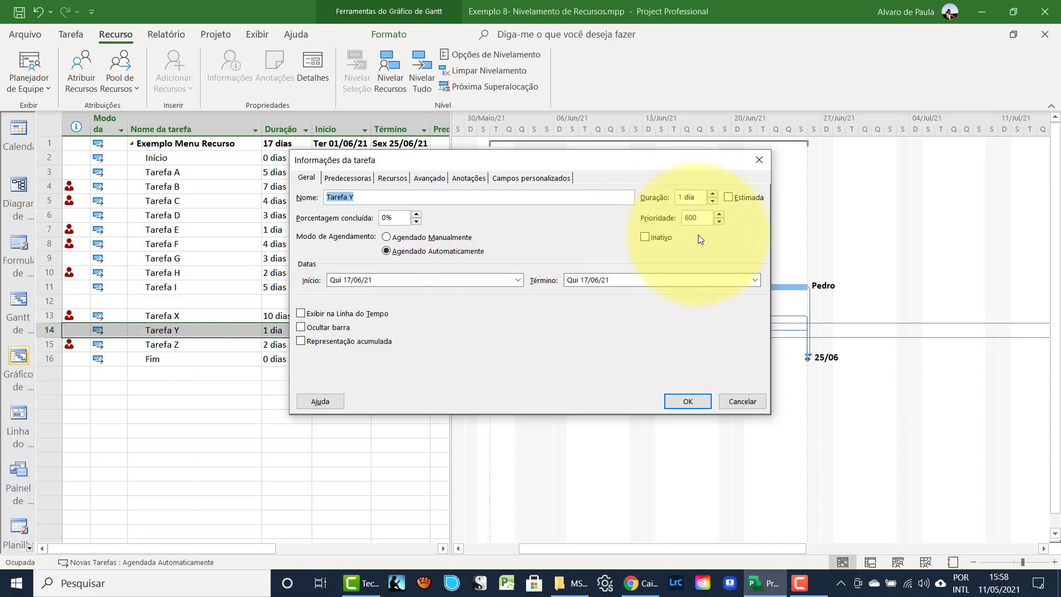
pyautogui.click(688, 401)
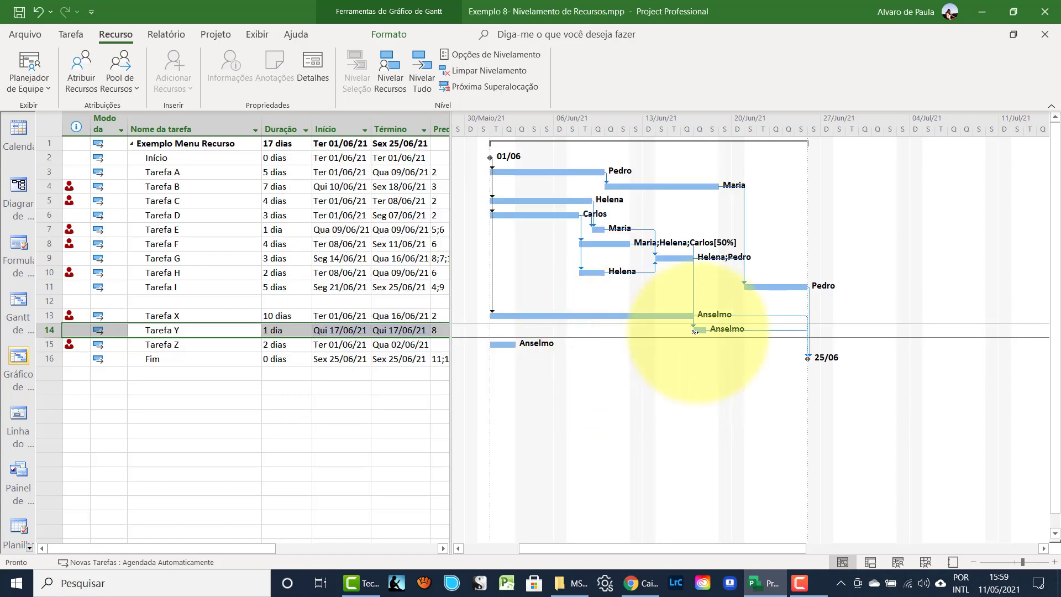
# Clear the leveling for the entire project.
pyautogui.click(463, 70)
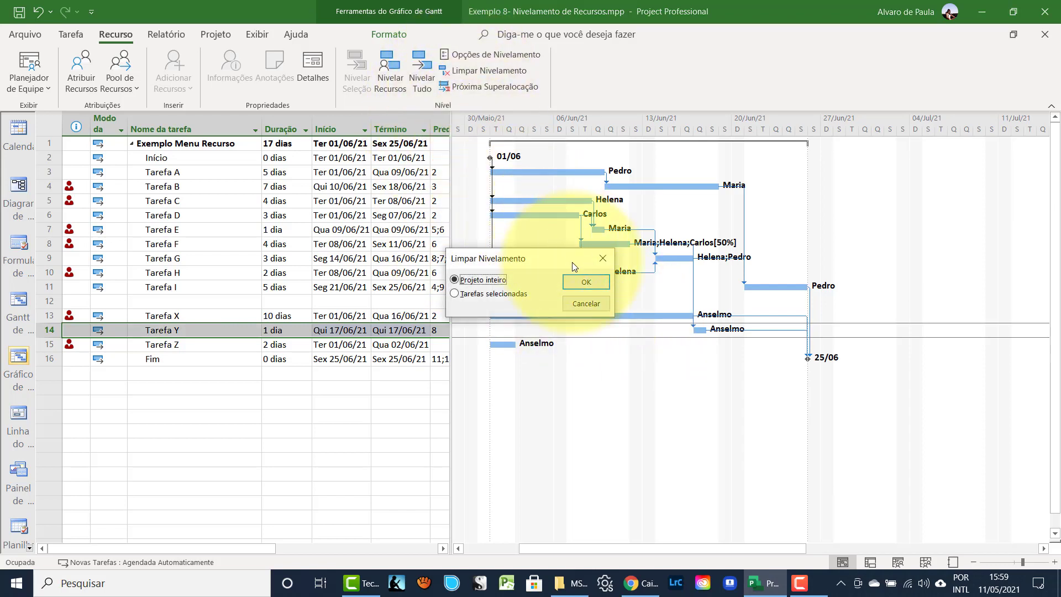
pyautogui.click(586, 282)
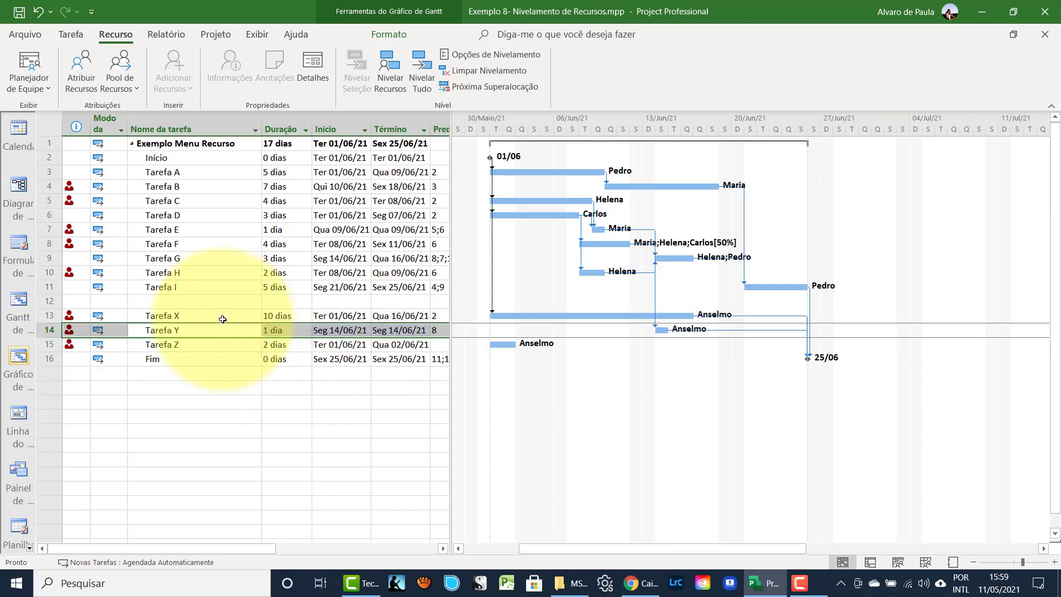
# With Tarefa X and Tarefa Y selected, set the leveling options to manual calculation and the leveling order Prioridade, padrão.
pyautogui.click(48, 320)
pyautogui.moveTo(47, 319); pyautogui.dragTo(48, 330)
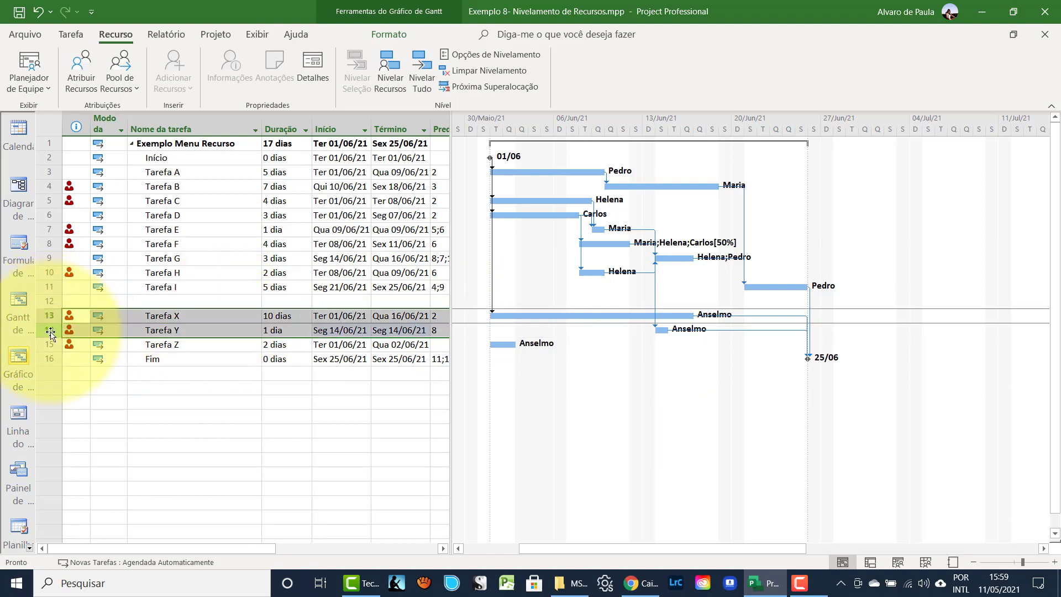
pyautogui.click(464, 55)
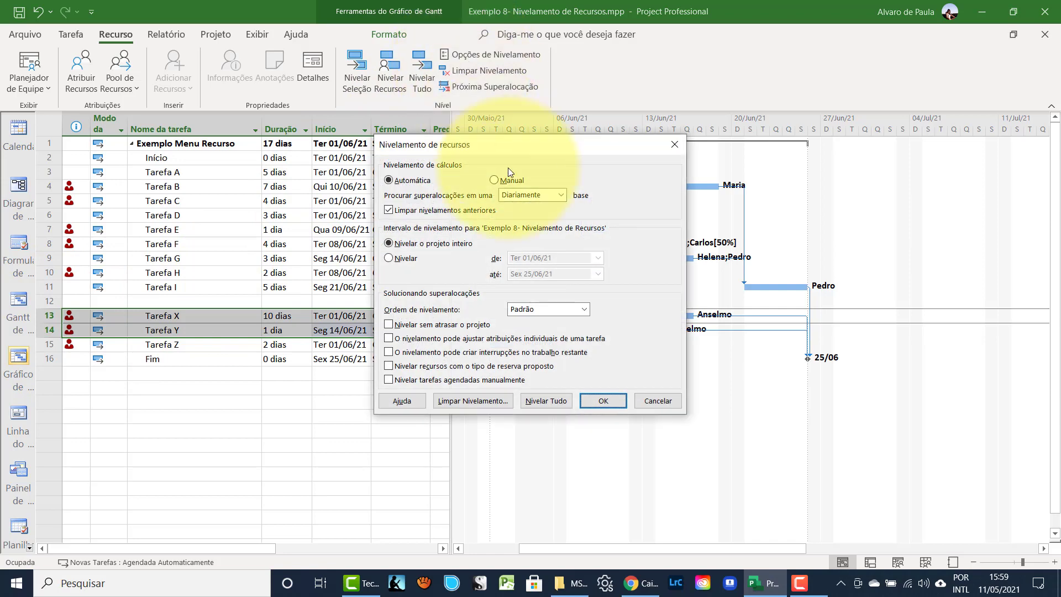
pyautogui.click(585, 312)
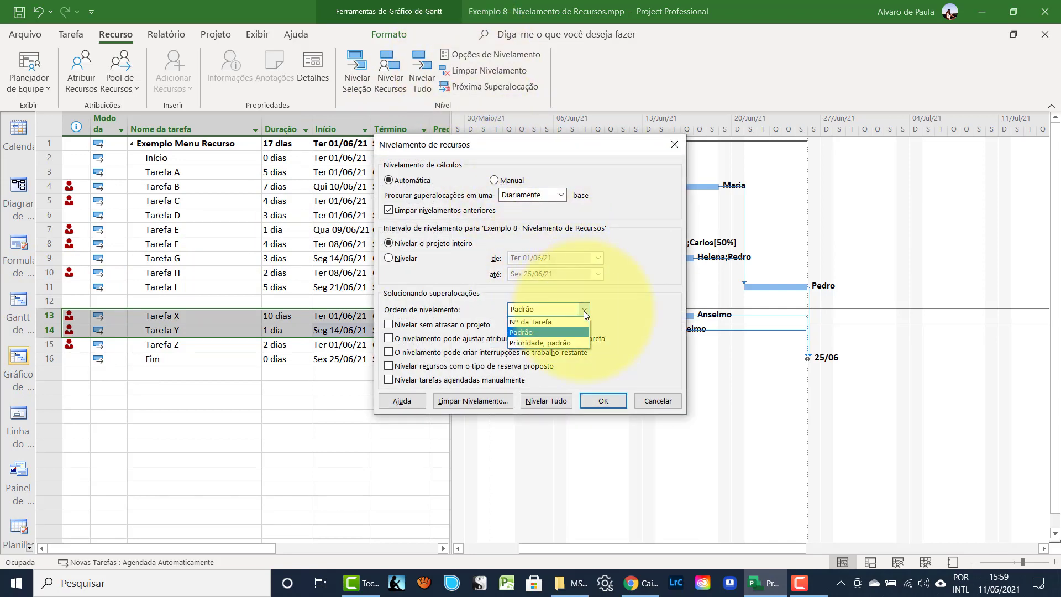
pyautogui.click(535, 333)
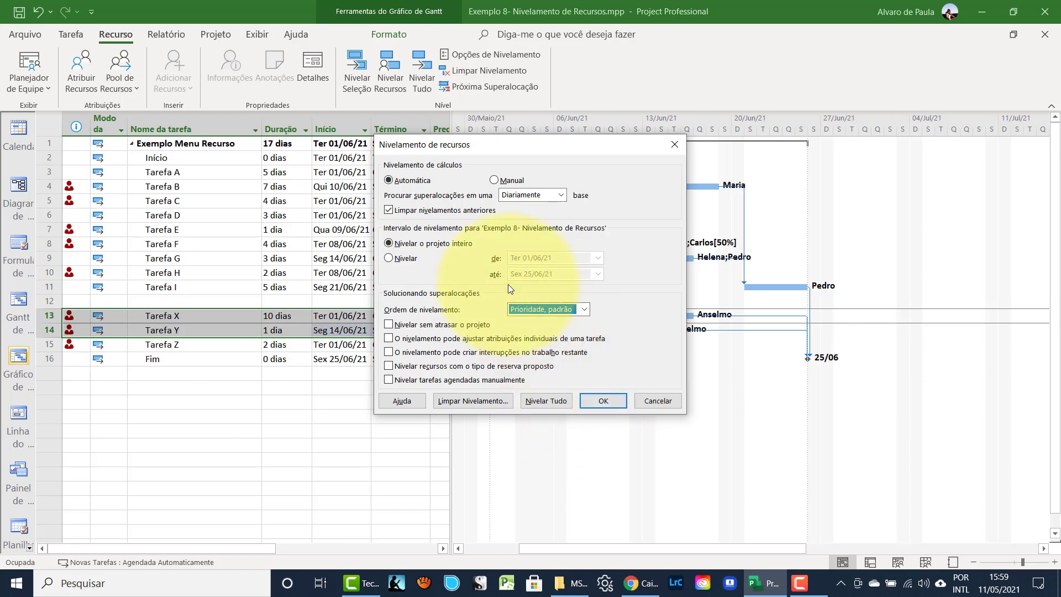
pyautogui.click(494, 181)
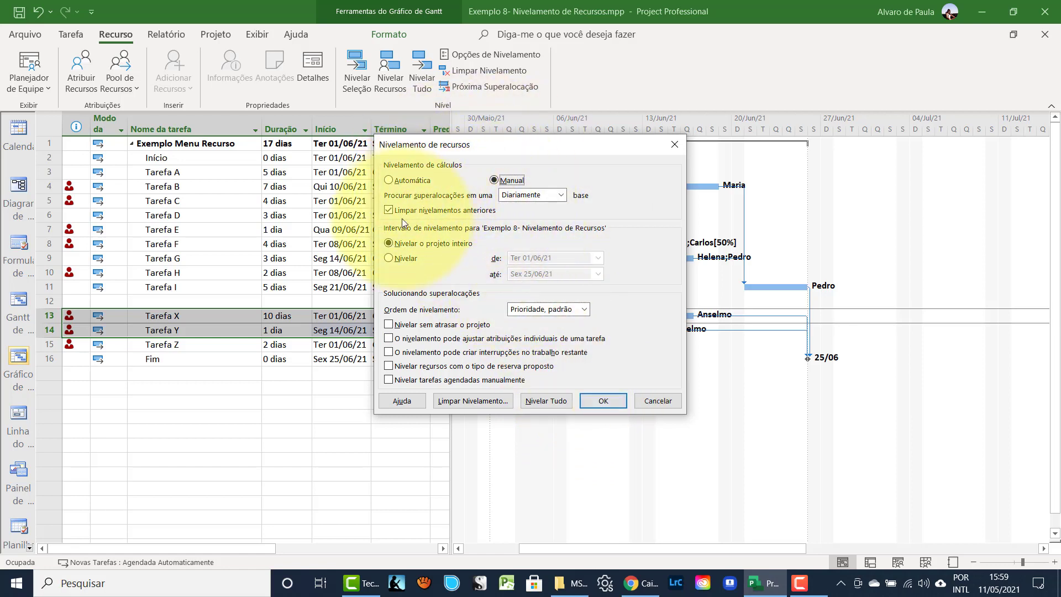
pyautogui.click(600, 403)
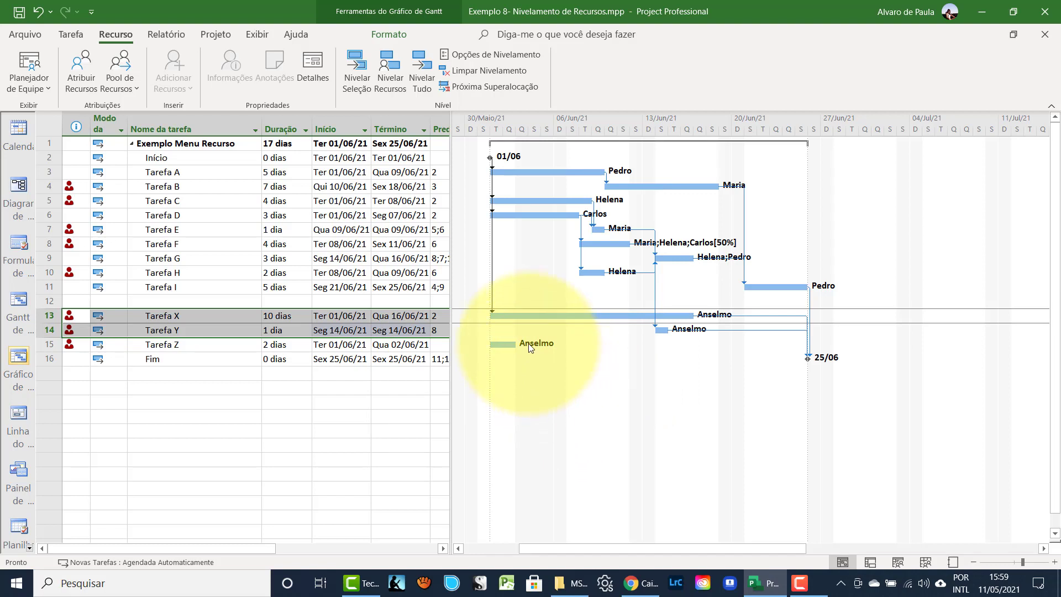
# Level the selected Tarefa X and Tarefa Y by priority, and clear the leveling for the entire project.
pyautogui.click(355, 68)
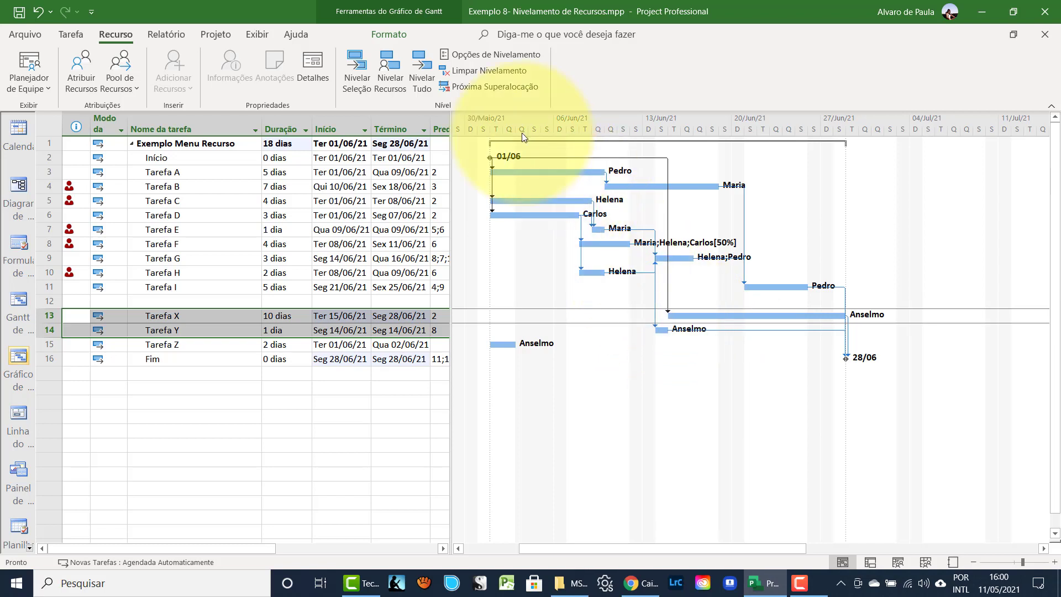
pyautogui.click(475, 70)
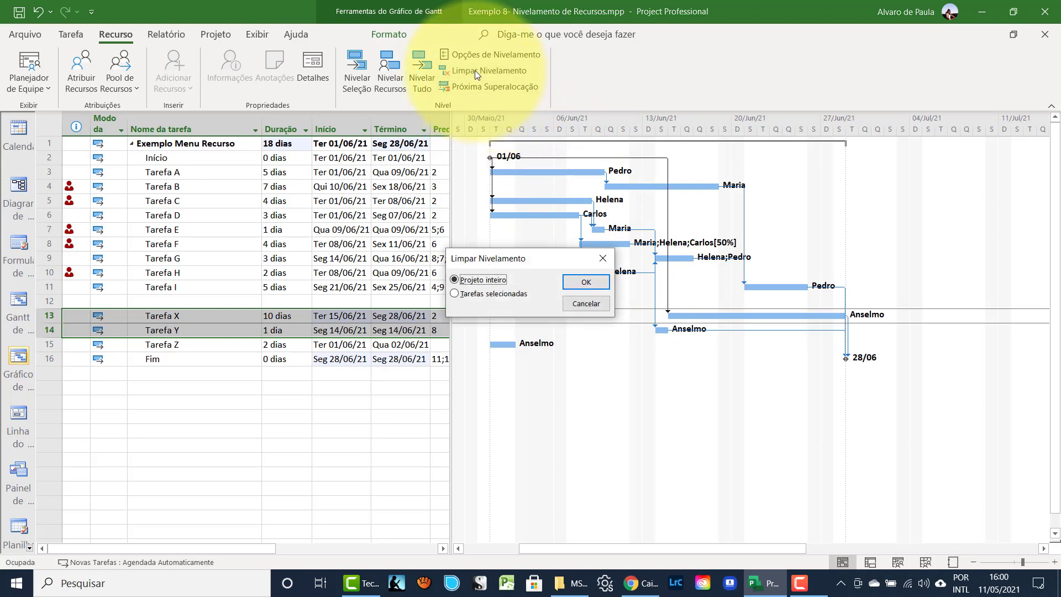
pyautogui.click(569, 283)
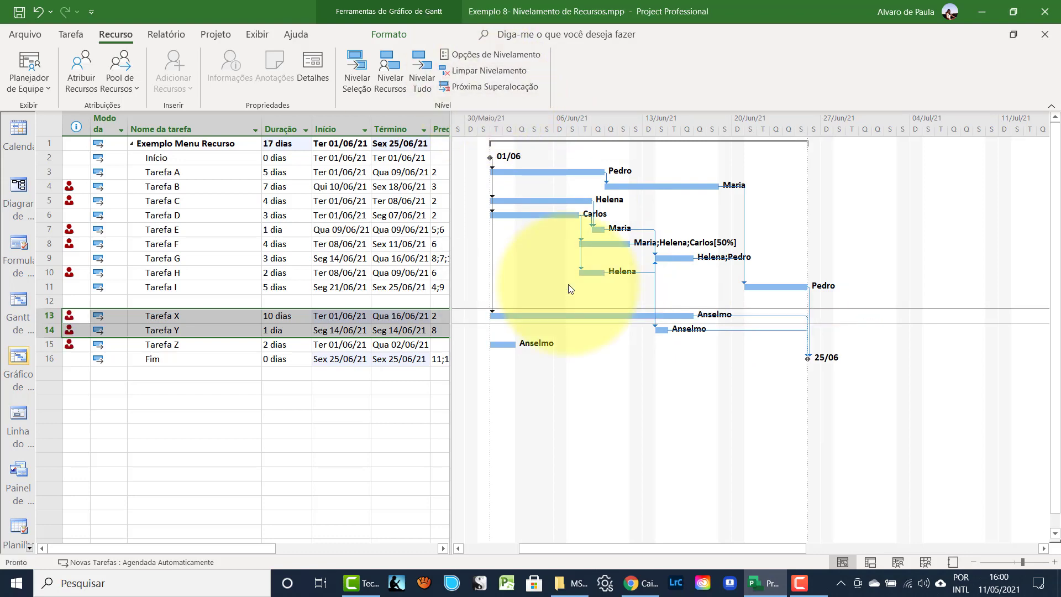
# Set the leveling order to Padrão in the leveling options and level the selected Tarefa X and Tarefa Y.
pyautogui.click(478, 54)
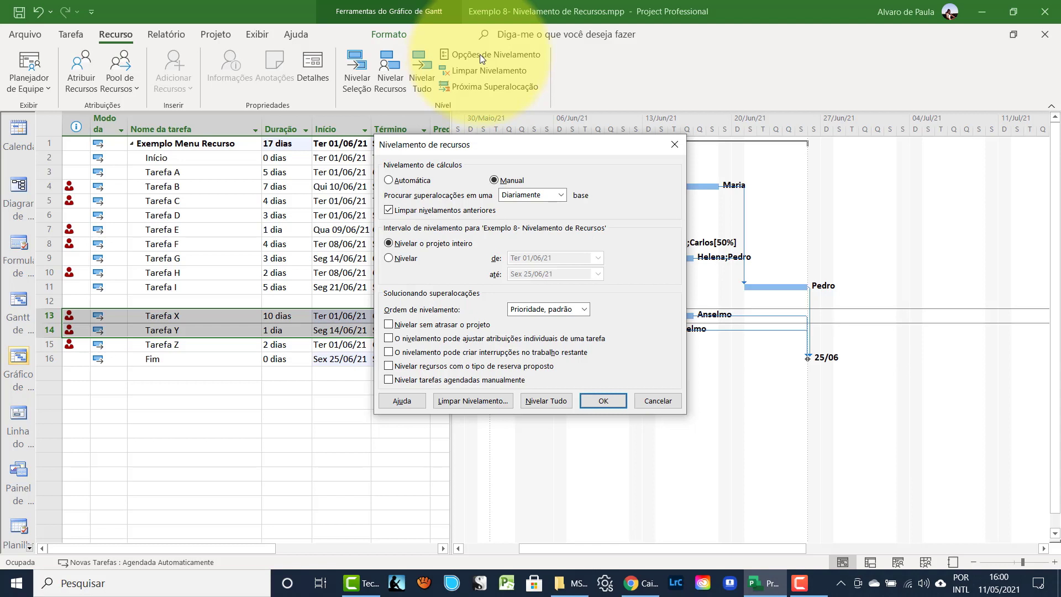
pyautogui.click(581, 310)
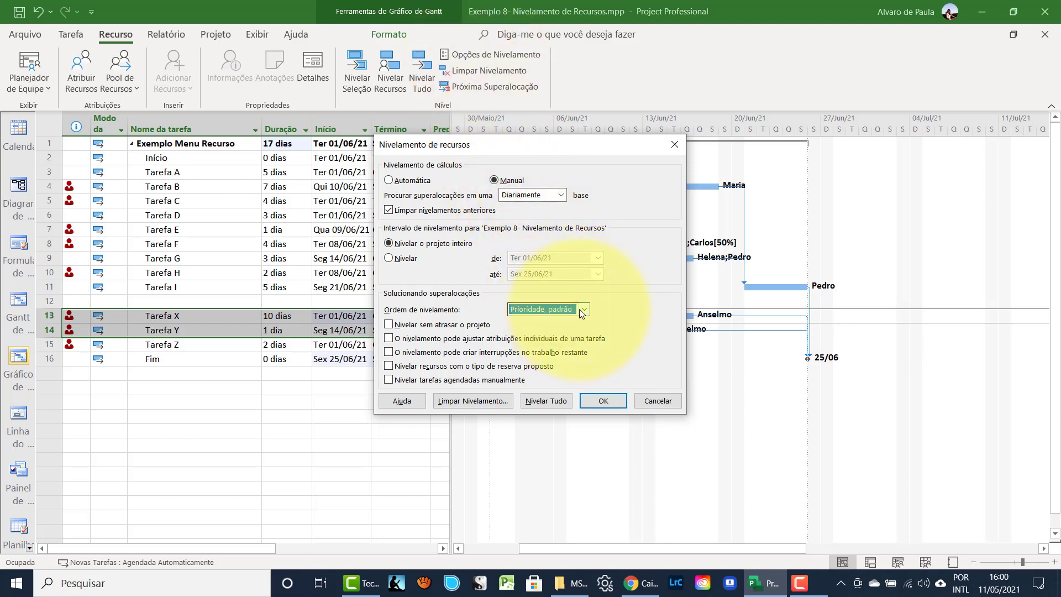
pyautogui.click(584, 309)
pyautogui.click(549, 329)
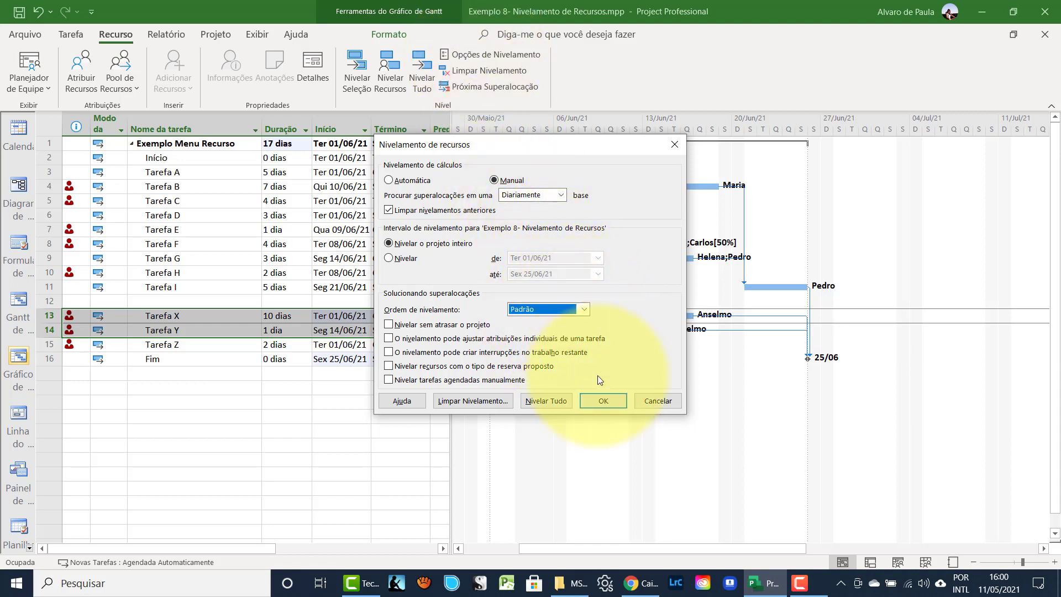
pyautogui.click(596, 399)
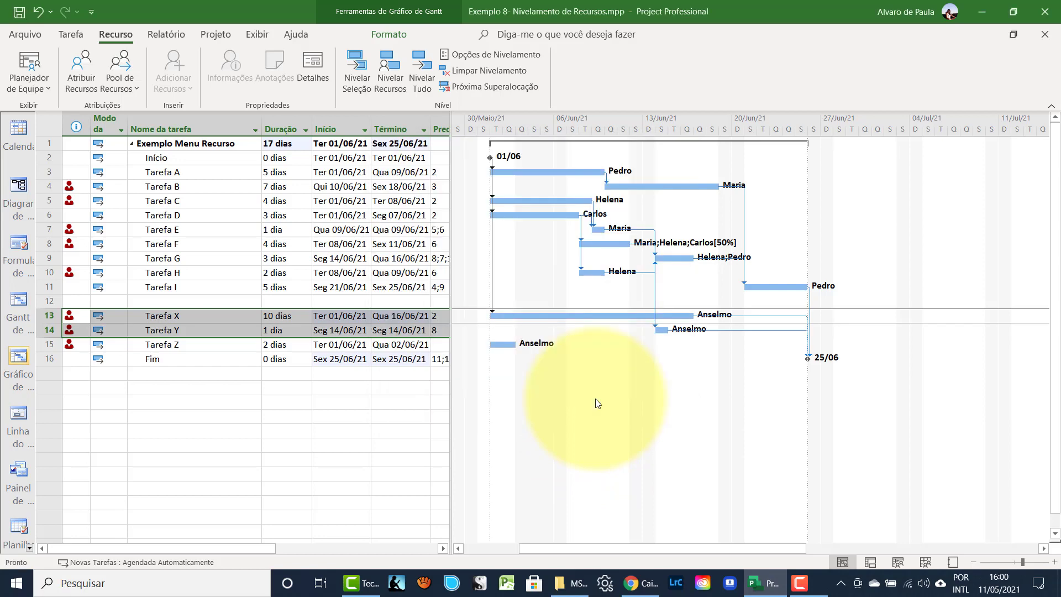
pyautogui.click(357, 82)
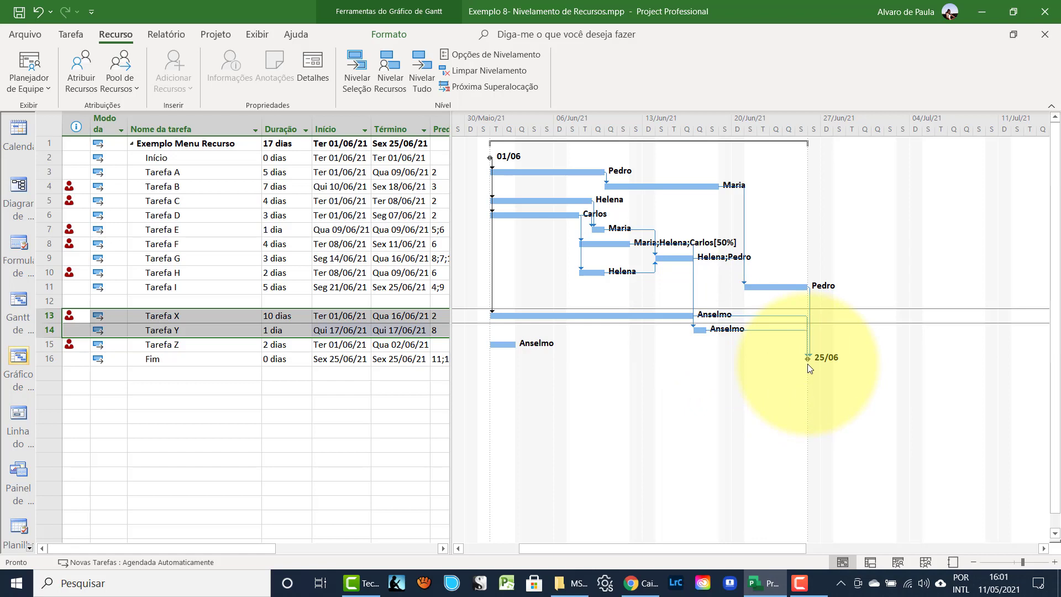
# Enable the leveling option Nivelar sem atrasar o projeto for the whole project.
pyautogui.click(190, 315)
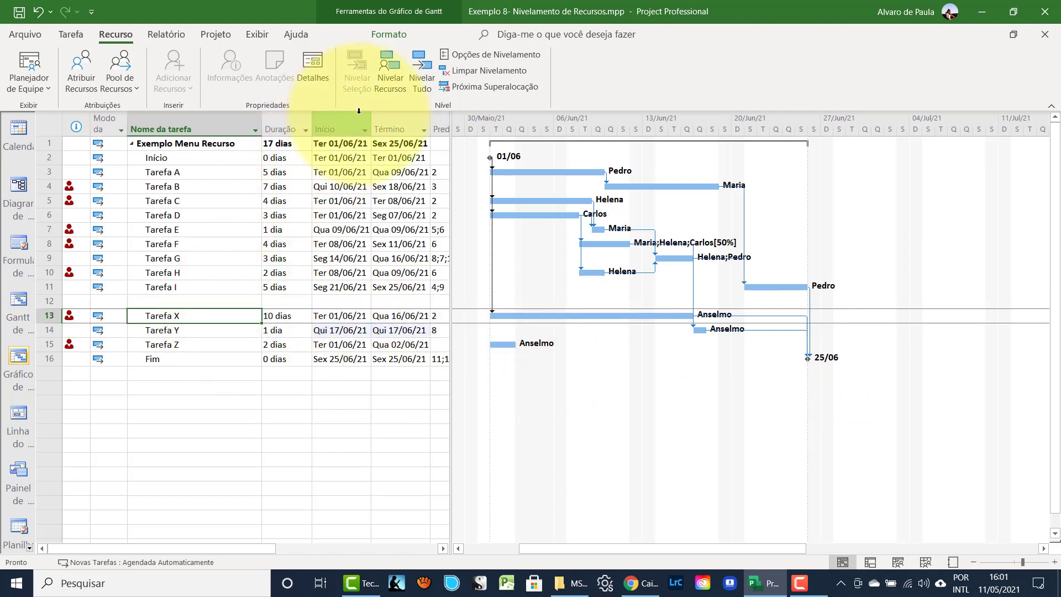
pyautogui.click(461, 53)
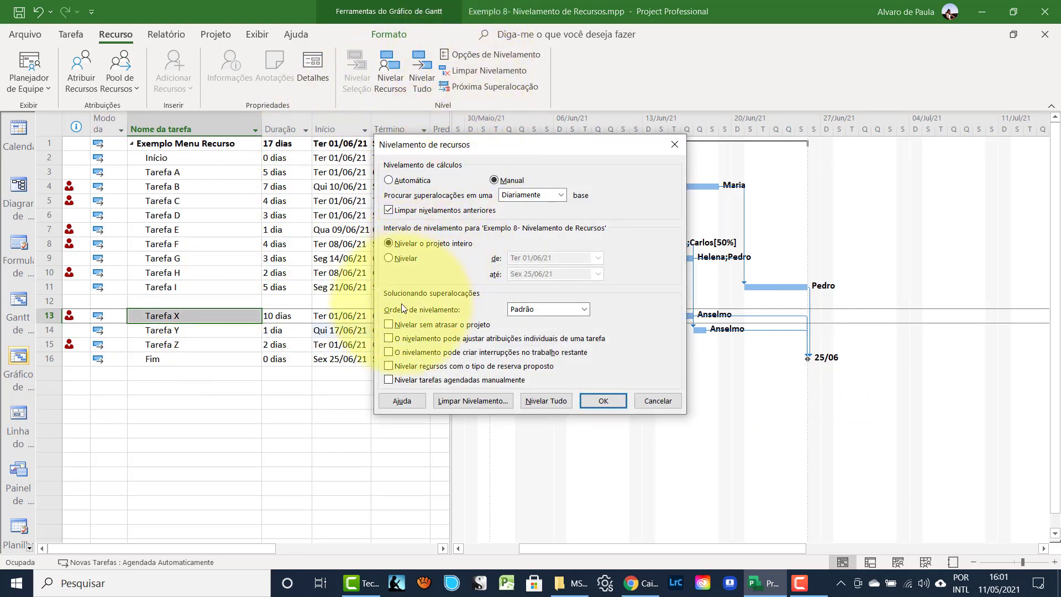
pyautogui.click(391, 324)
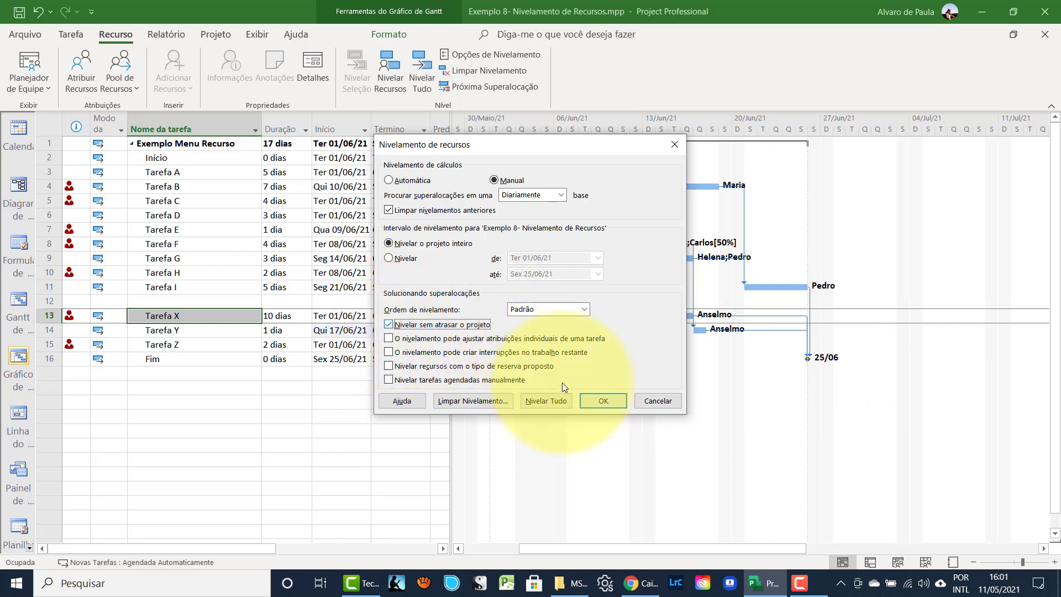
pyautogui.click(589, 399)
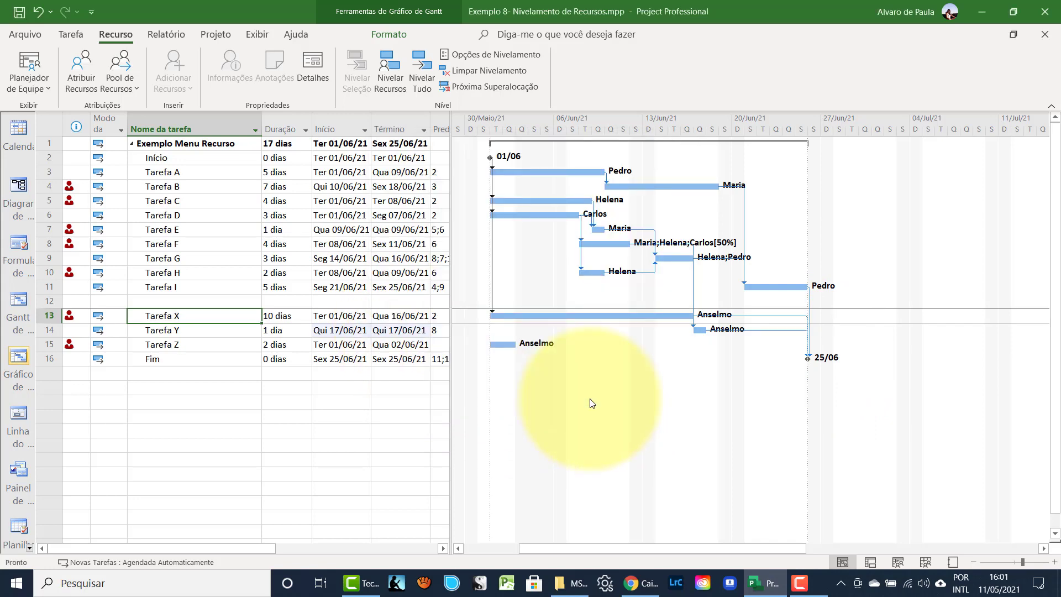
# Level all tasks, ignoring the first two reported overallocations and stopping at the third, and clear the leveling for the entire project.
pyautogui.click(418, 67)
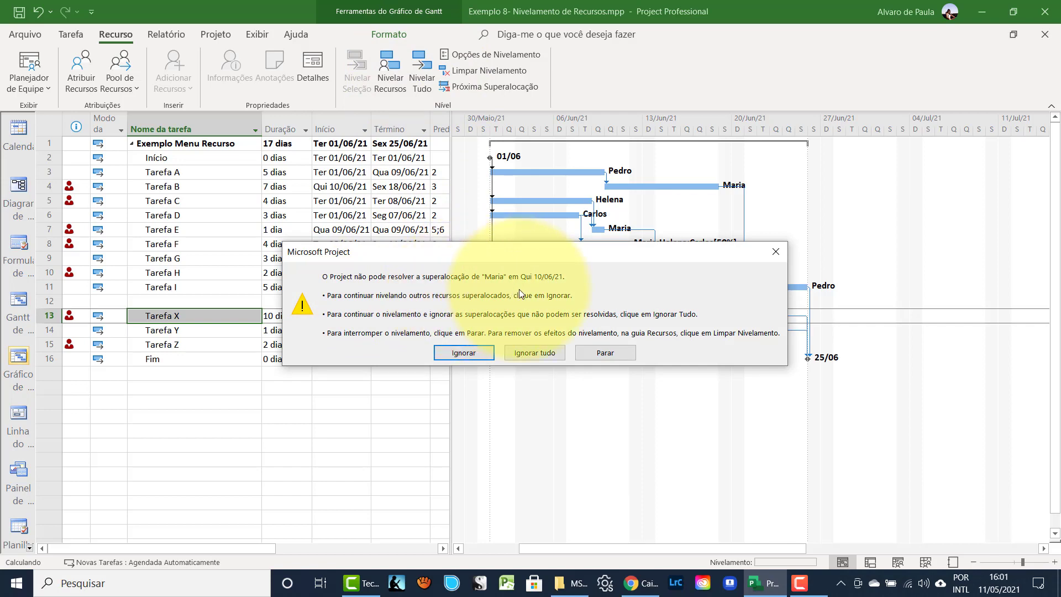
pyautogui.click(474, 352)
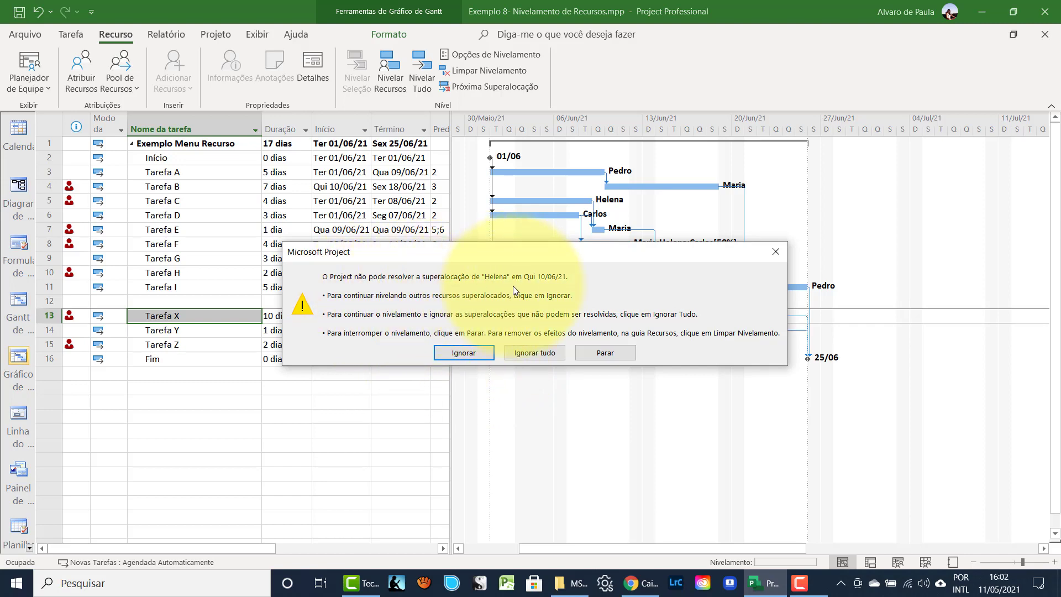
pyautogui.click(472, 350)
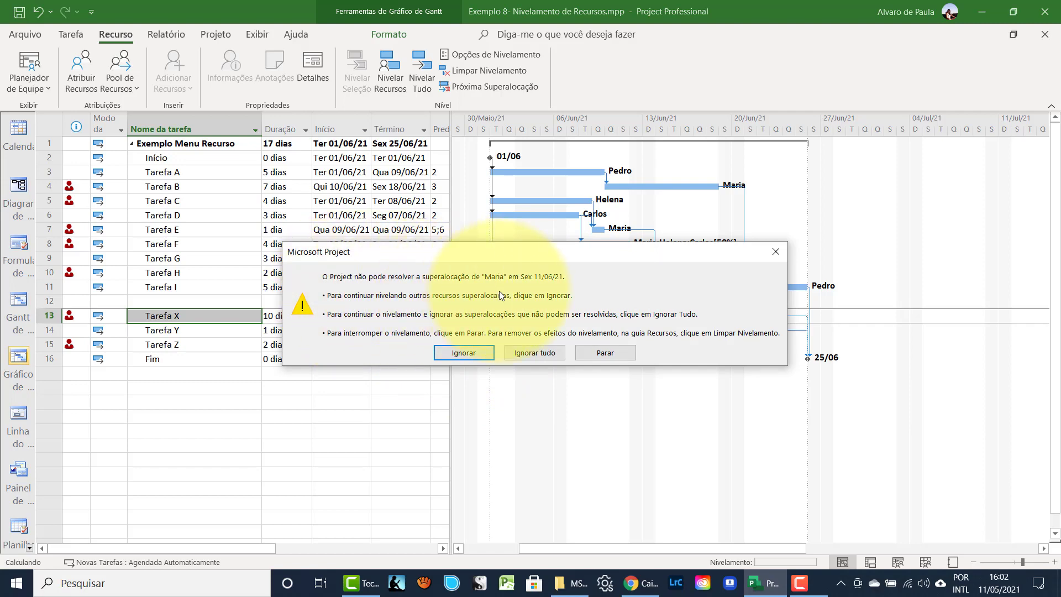
pyautogui.click(602, 351)
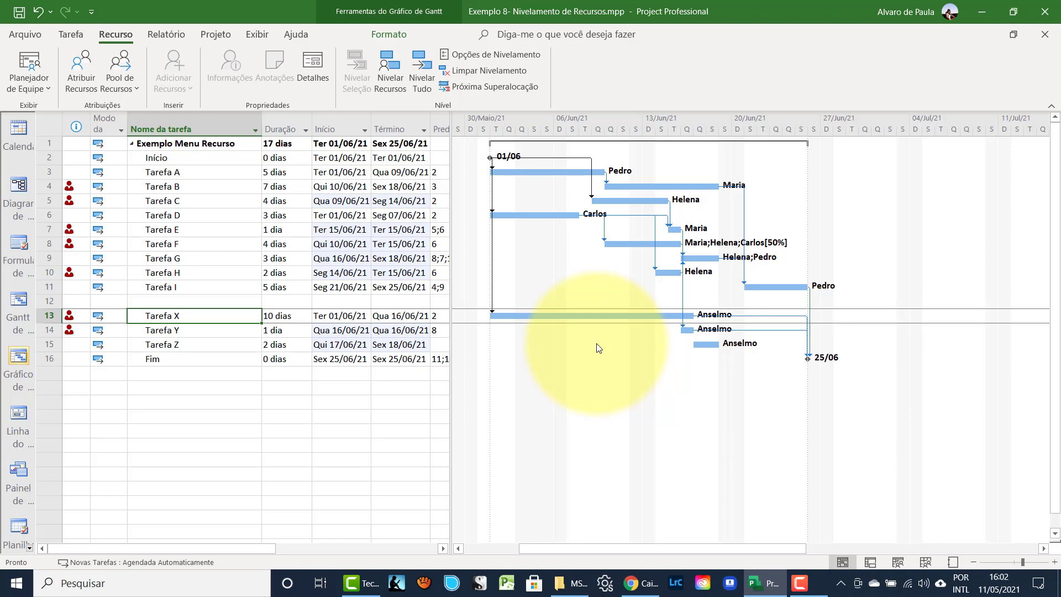
pyautogui.click(460, 71)
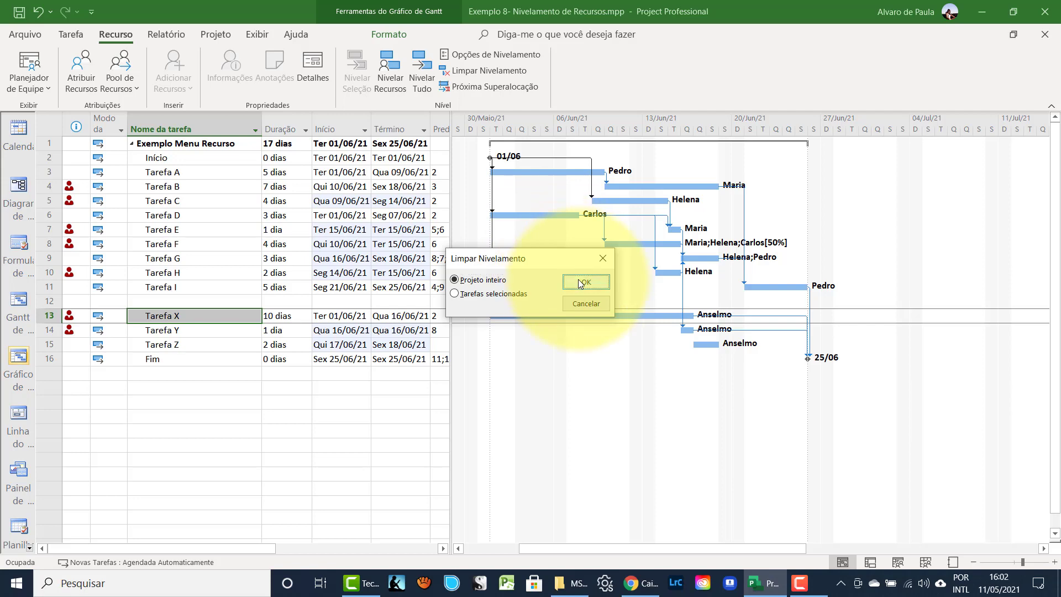
pyautogui.click(584, 283)
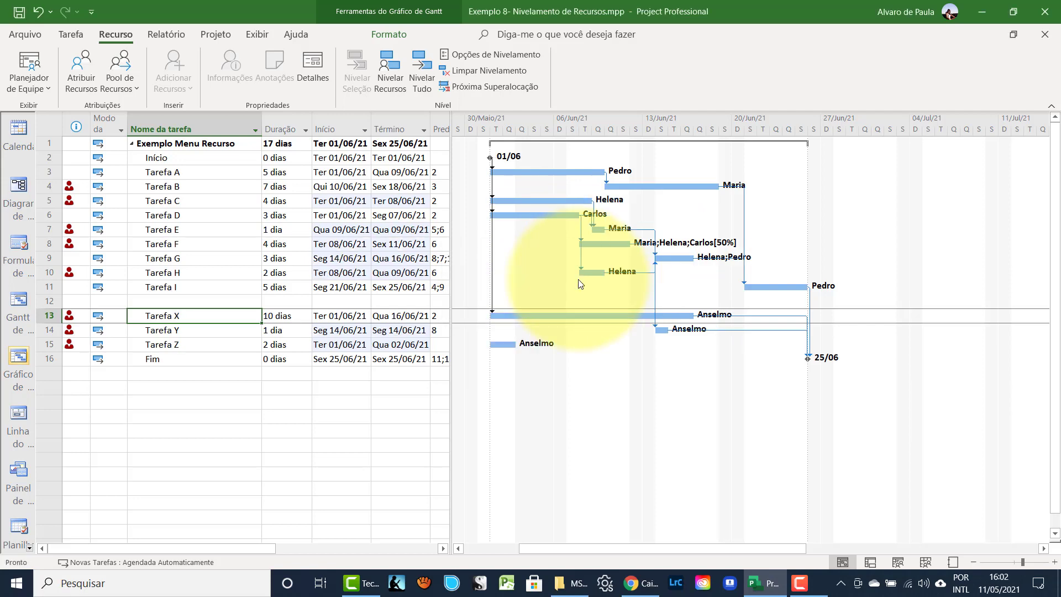
# Disable Nivelar sem atrasar o projeto and set the leveling order to Prioridade, padrão in the leveling options.
pyautogui.click(468, 55)
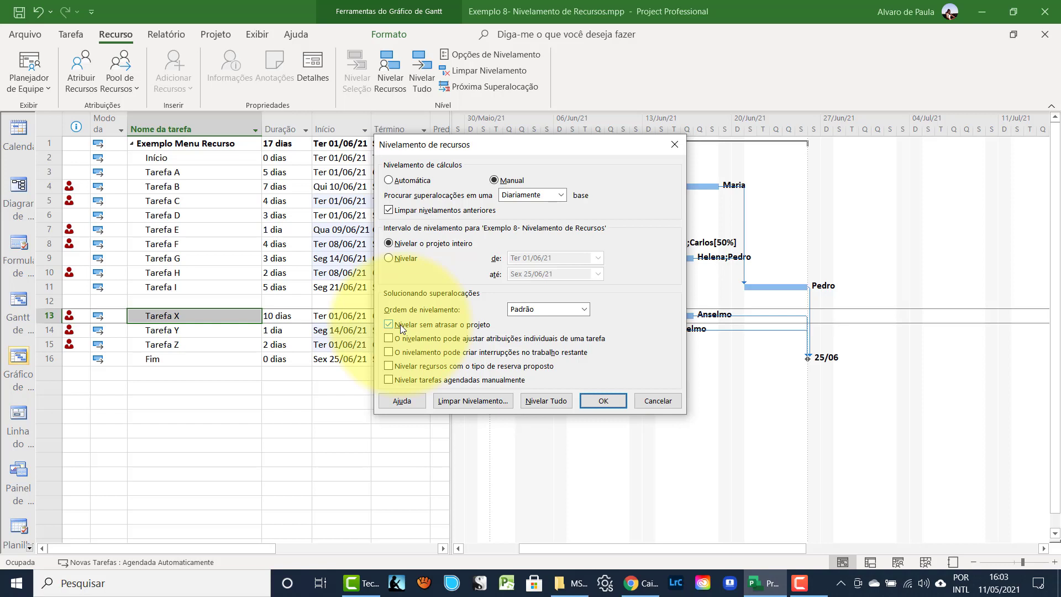
pyautogui.click(401, 324)
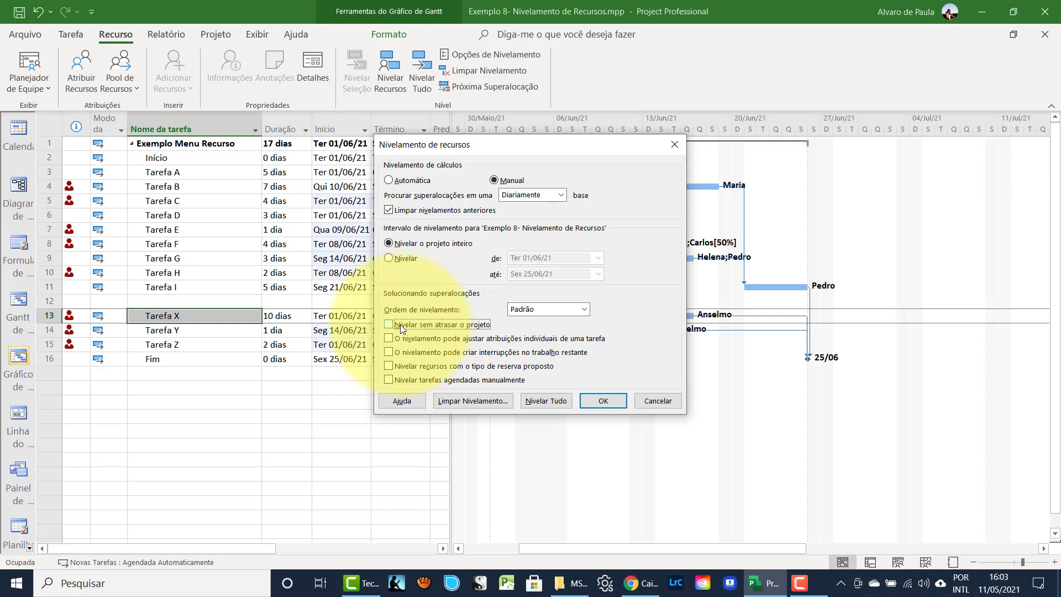
pyautogui.click(387, 352)
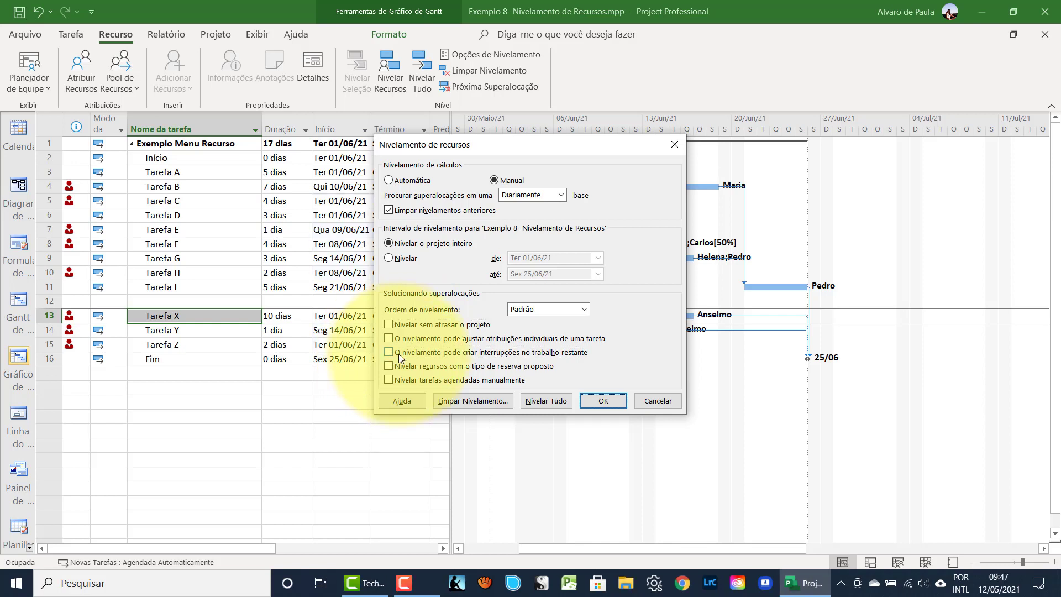
pyautogui.click(583, 310)
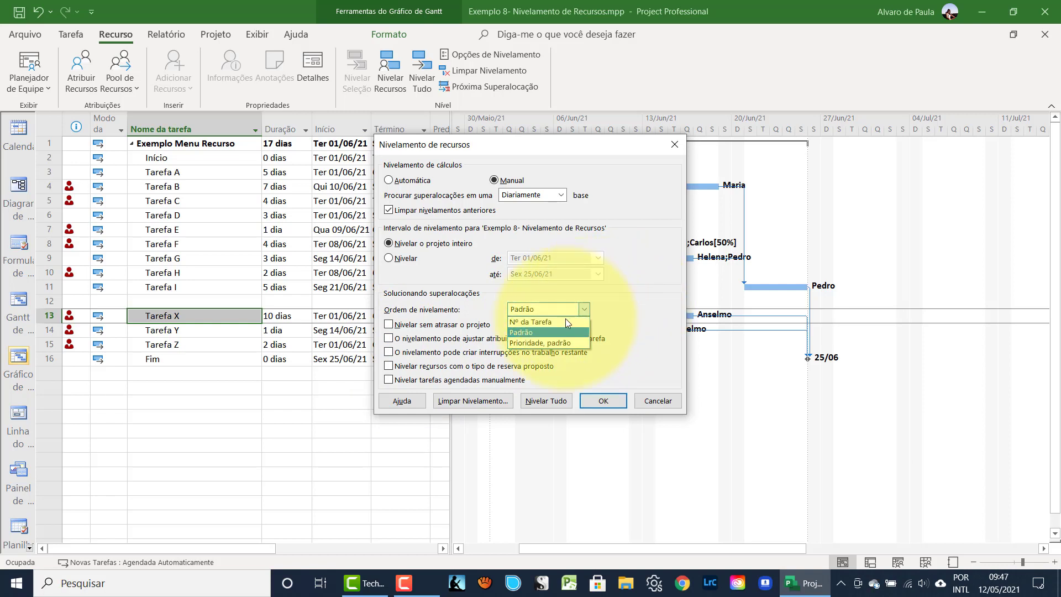
pyautogui.click(544, 343)
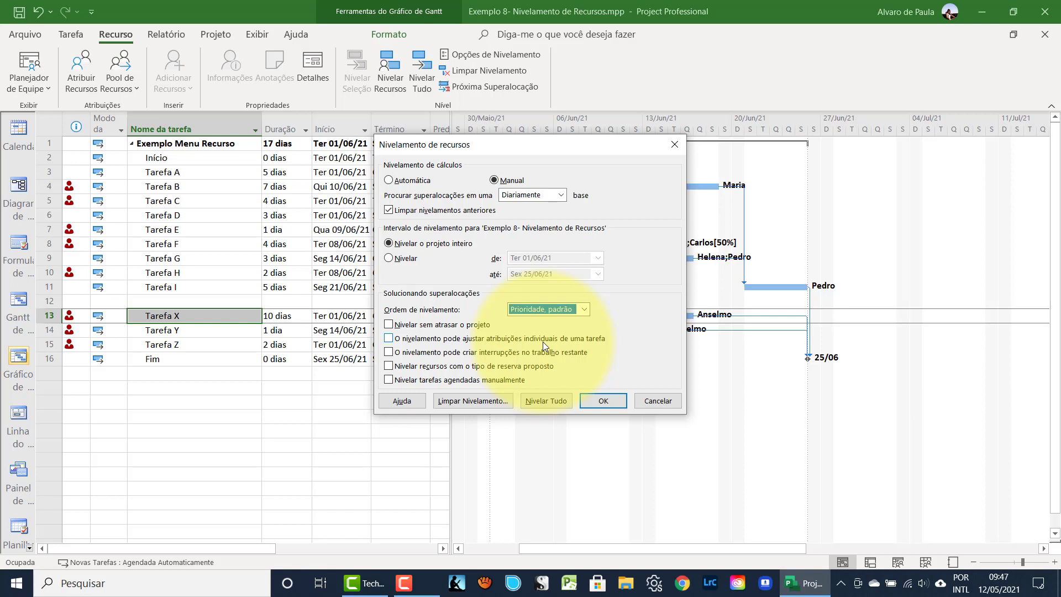
pyautogui.click(589, 400)
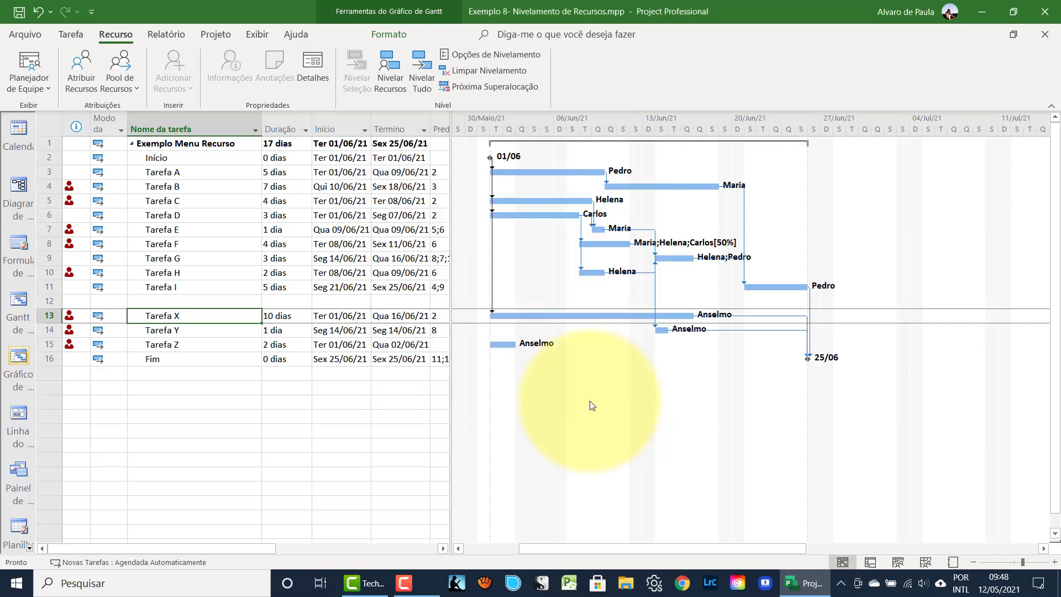
# Check the priorities of Tarefa Y and Tarefa X in their general task information.
pyautogui.doubleClick(169, 331)
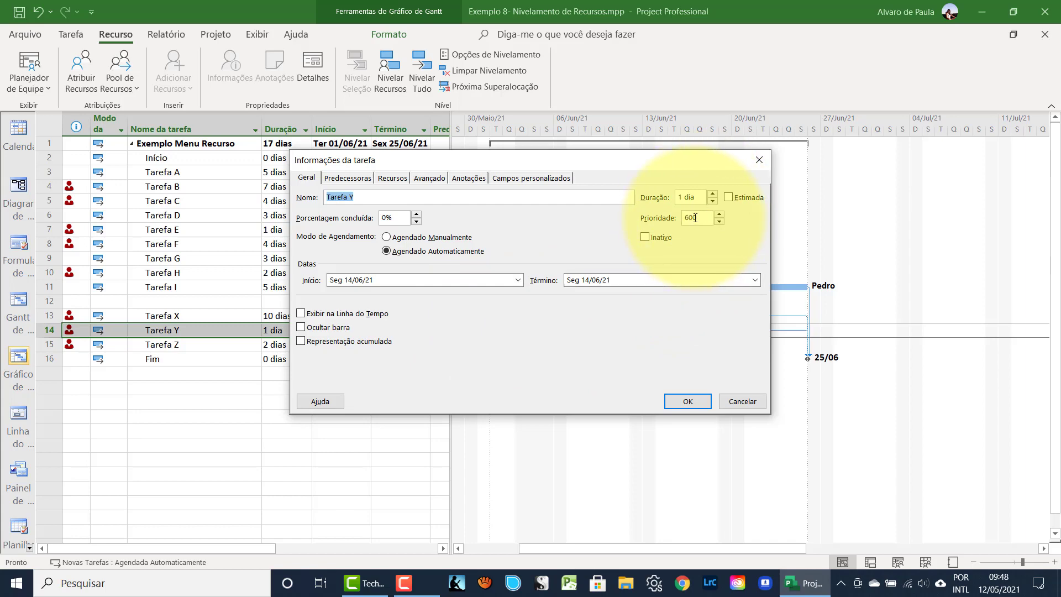
pyautogui.click(743, 402)
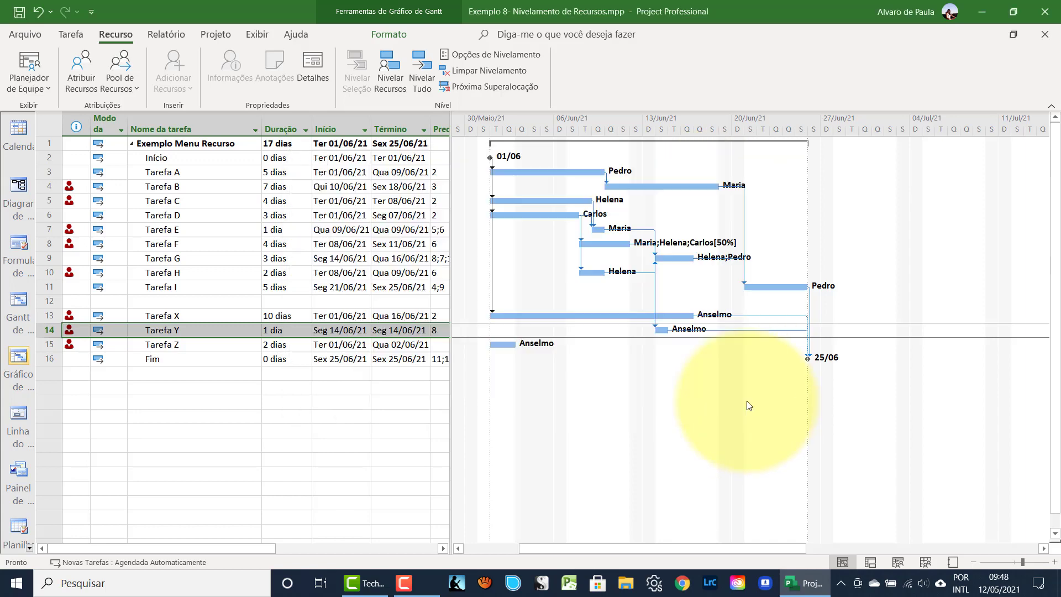
pyautogui.doubleClick(152, 317)
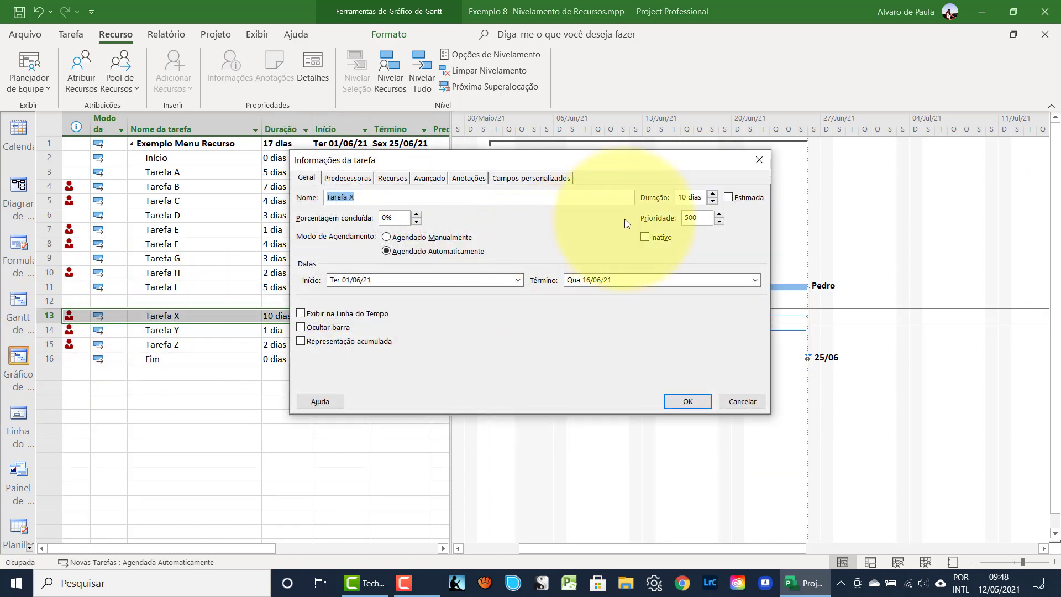
pyautogui.click(735, 399)
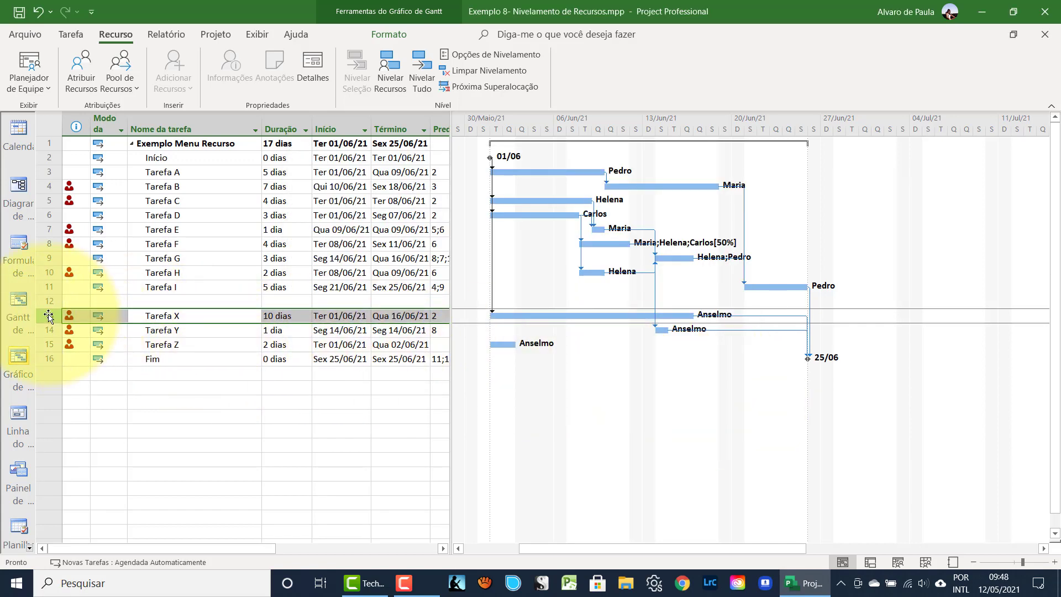
# Level Tarefa X and Tarefa Y together by priority, and clear the leveling for the entire project.
pyautogui.click(108, 331)
pyautogui.moveTo(49, 316); pyautogui.dragTo(47, 332)
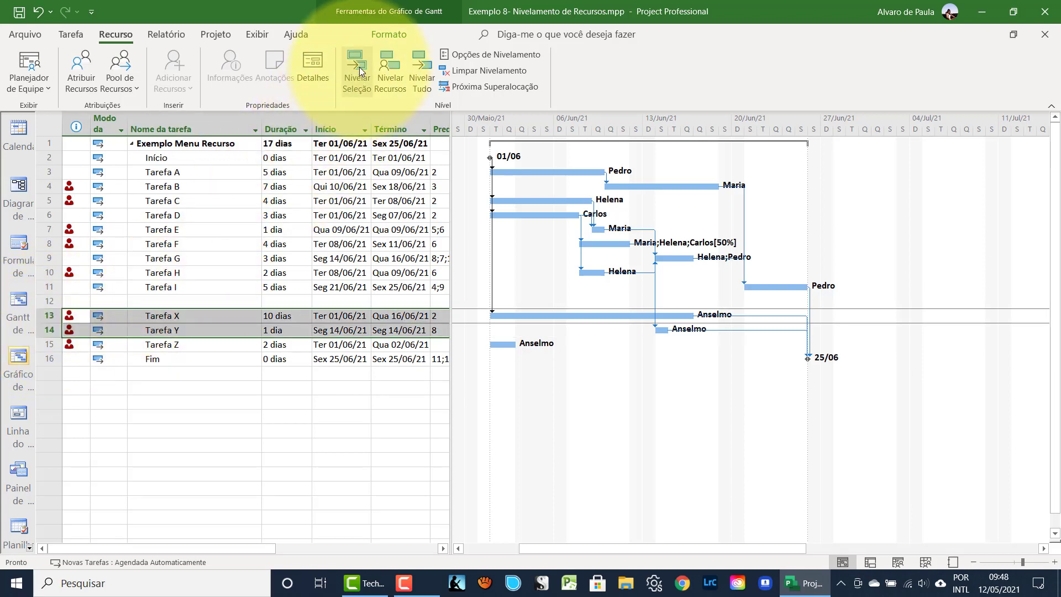
pyautogui.click(360, 71)
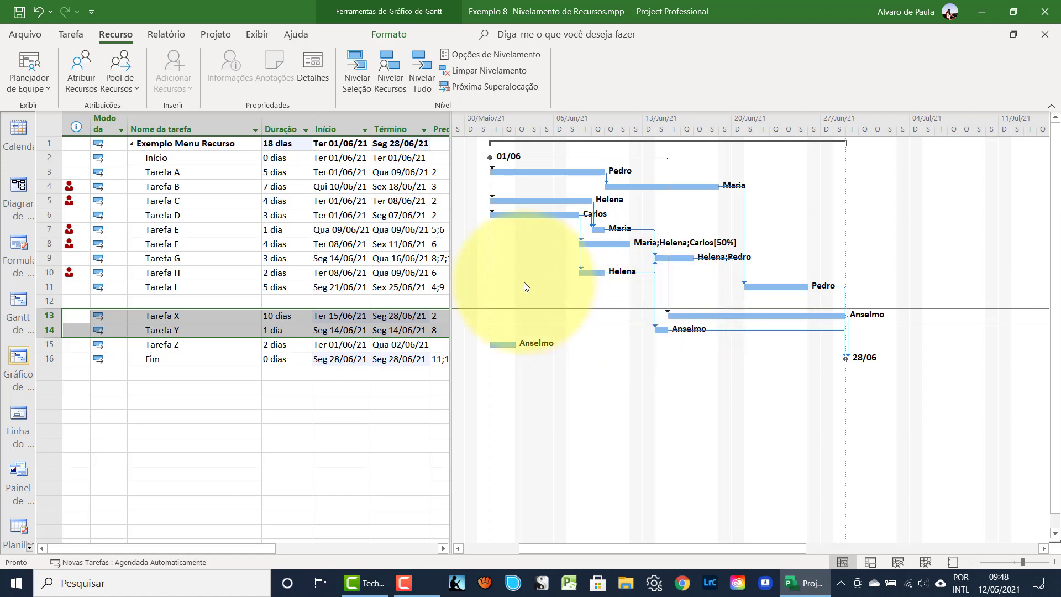
pyautogui.click(461, 71)
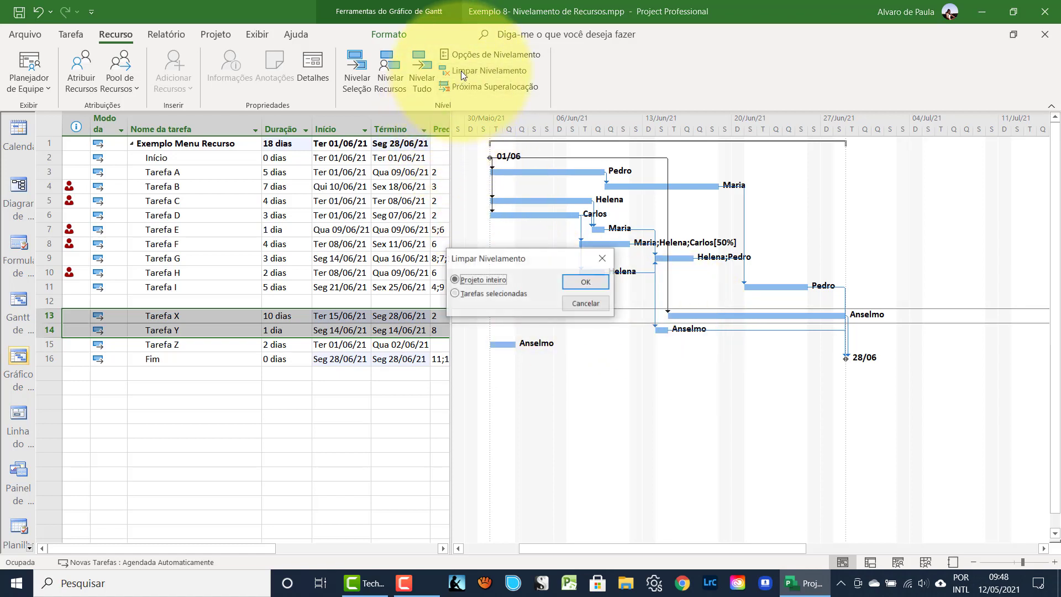
pyautogui.click(575, 285)
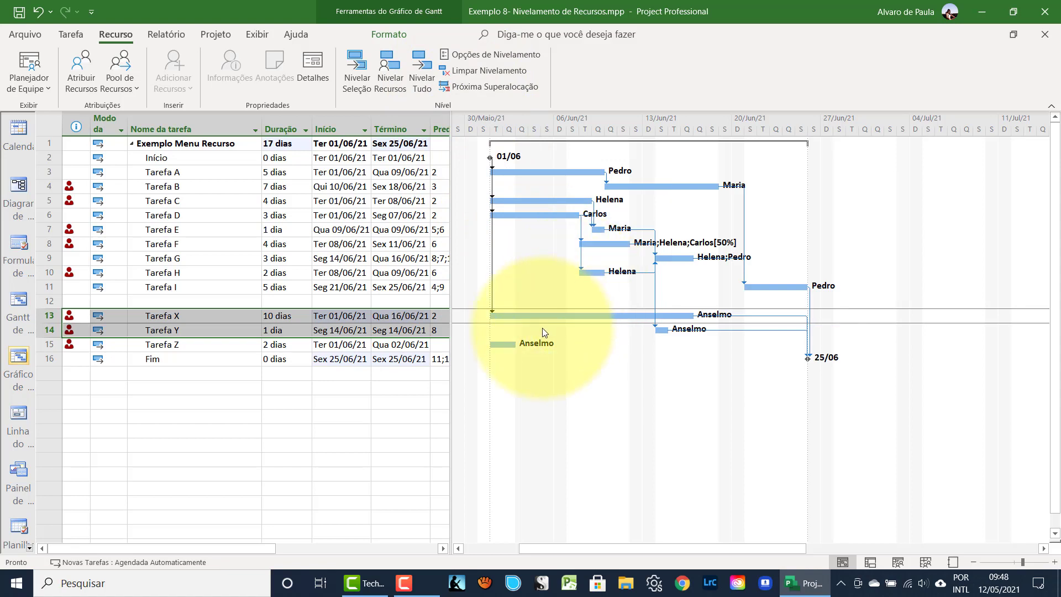
# Enable the leveling option O nivelamento pode criar interrupções no trabalho restante.
pyautogui.click(154, 321)
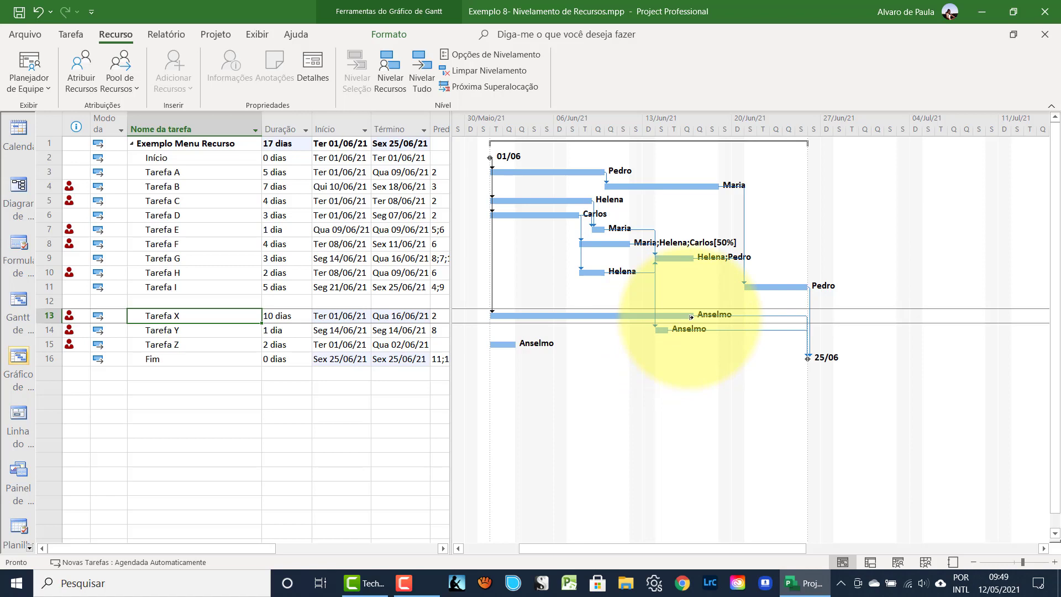
pyautogui.moveTo(691, 317); pyautogui.dragTo(691, 317)
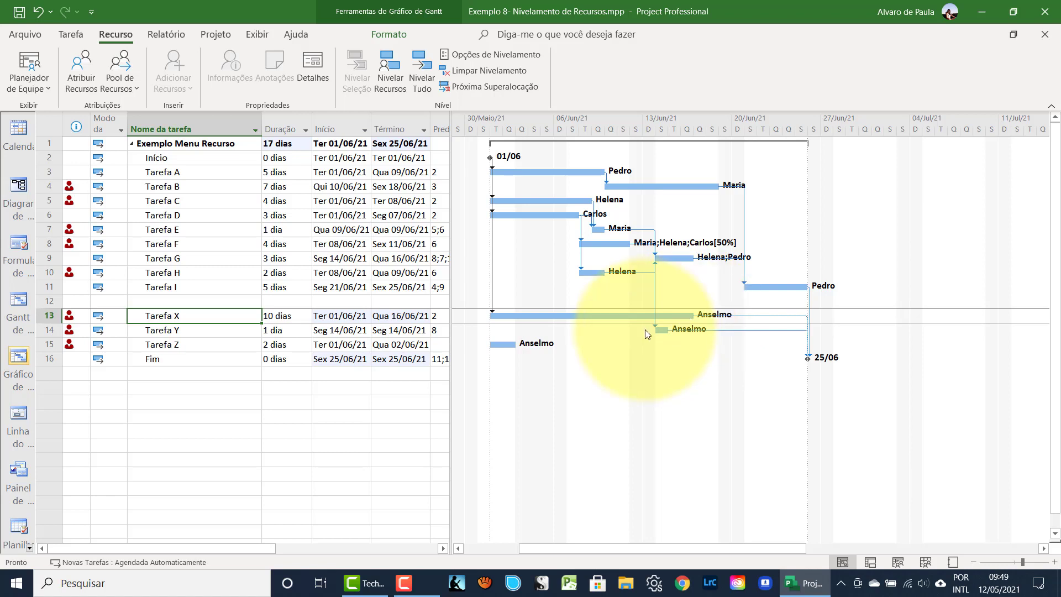
pyautogui.click(467, 55)
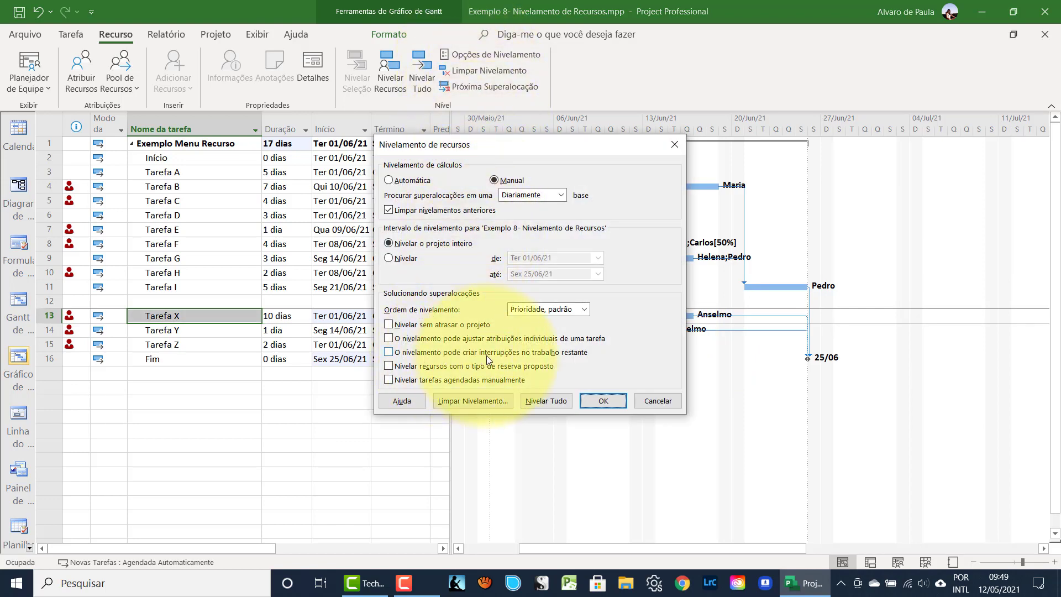
pyautogui.click(390, 351)
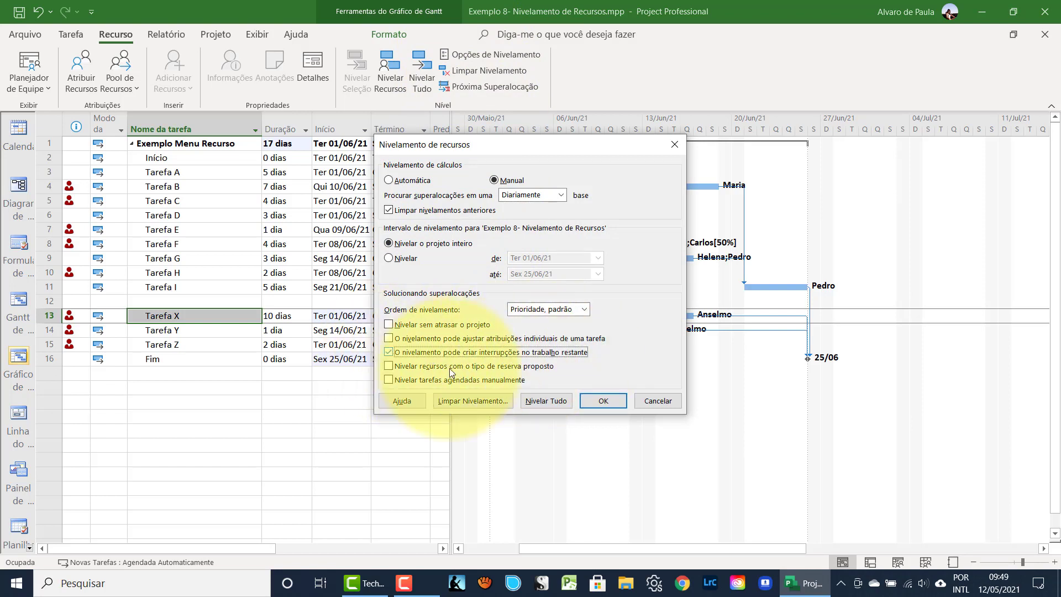
pyautogui.click(589, 401)
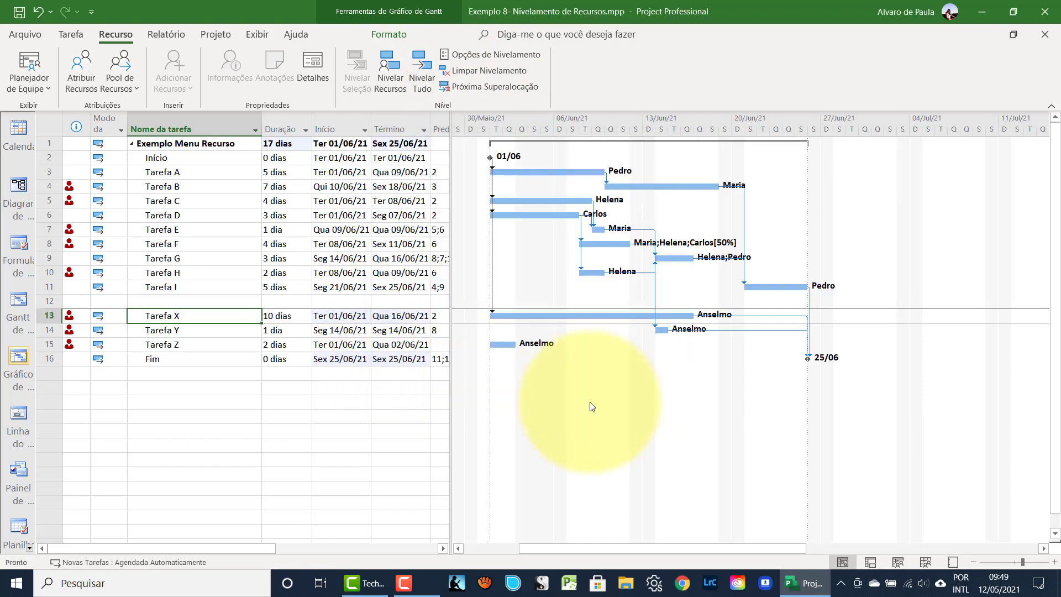
# Level Tarefa X and Tarefa Y together with interruptions in the remaining work allowed.
pyautogui.click(46, 316)
pyautogui.moveTo(46, 317); pyautogui.dragTo(51, 330)
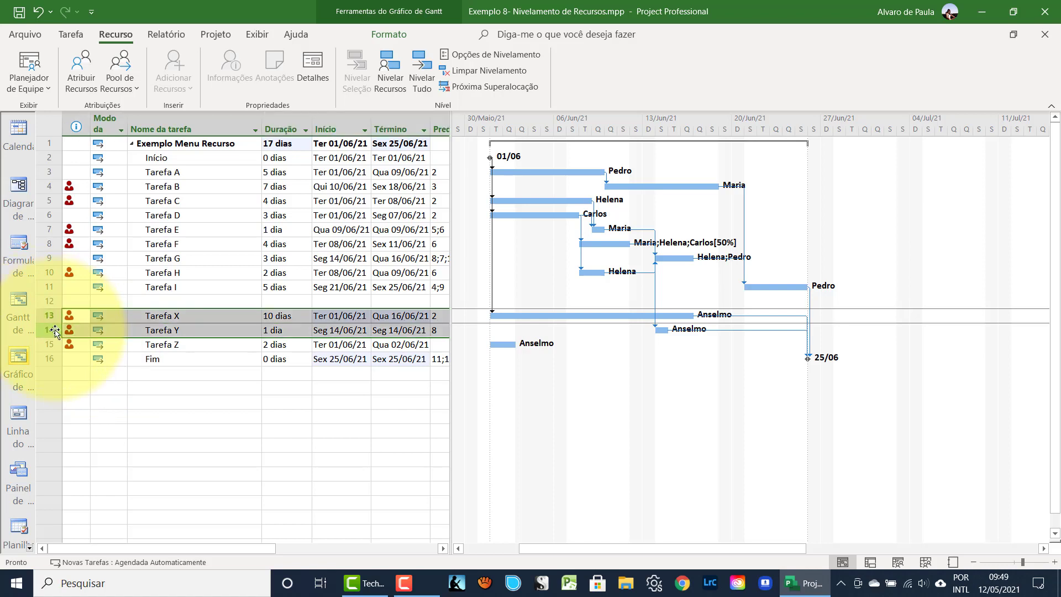
pyautogui.click(356, 82)
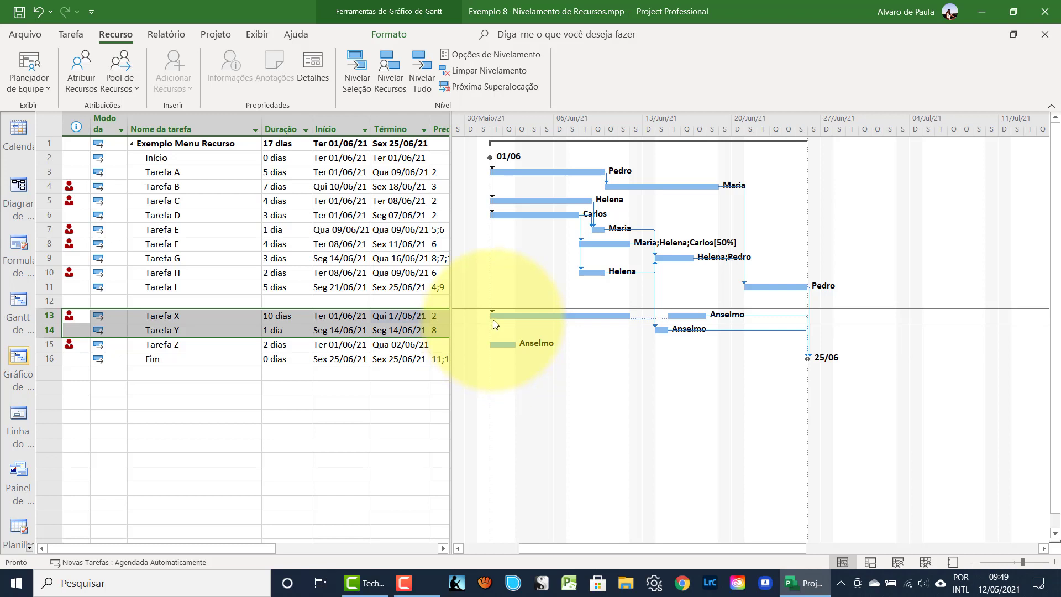
pyautogui.click(337, 316)
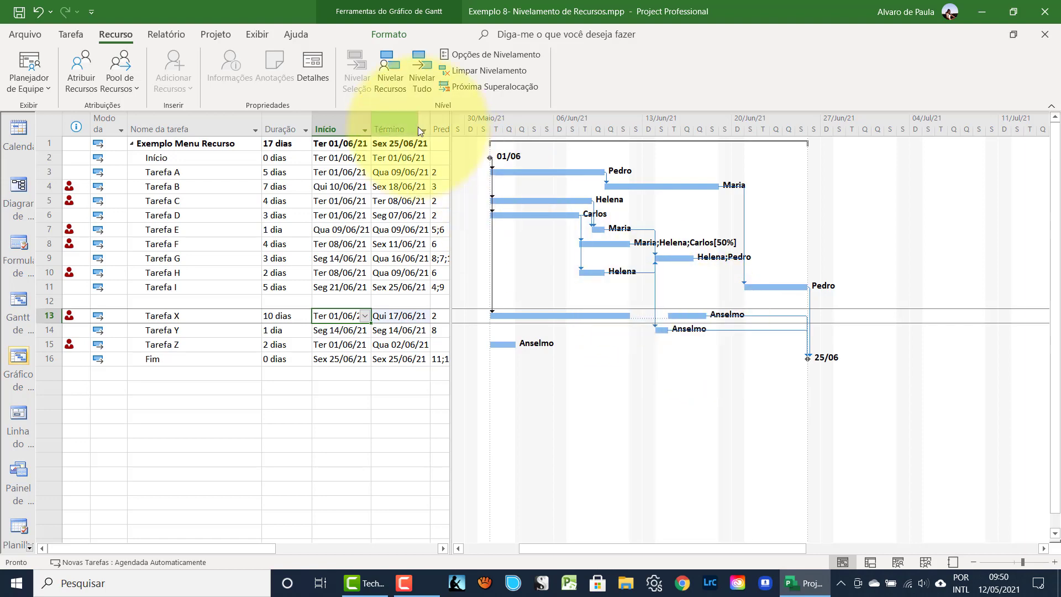
# Examine the leveling options for interruptions in remaining work and for resources with the proposed booking type.
pyautogui.click(489, 57)
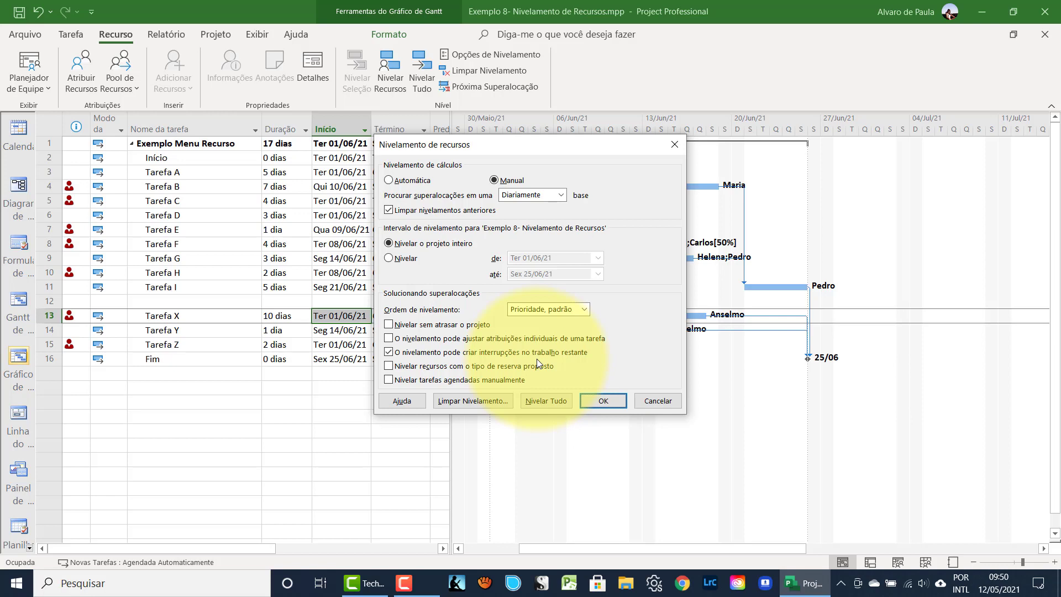
pyautogui.click(390, 353)
pyautogui.click(390, 352)
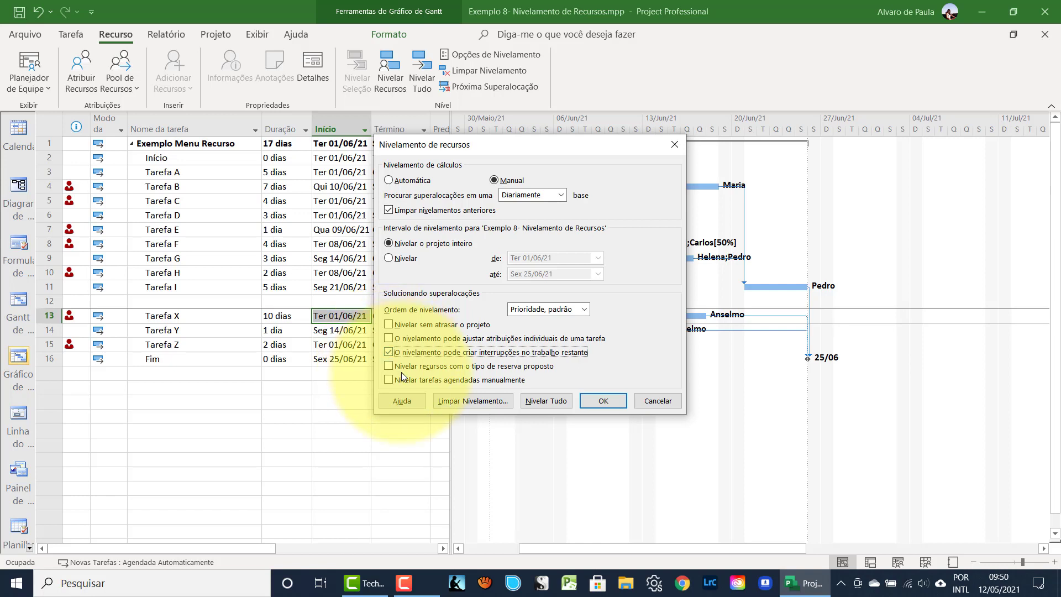
pyautogui.click(645, 402)
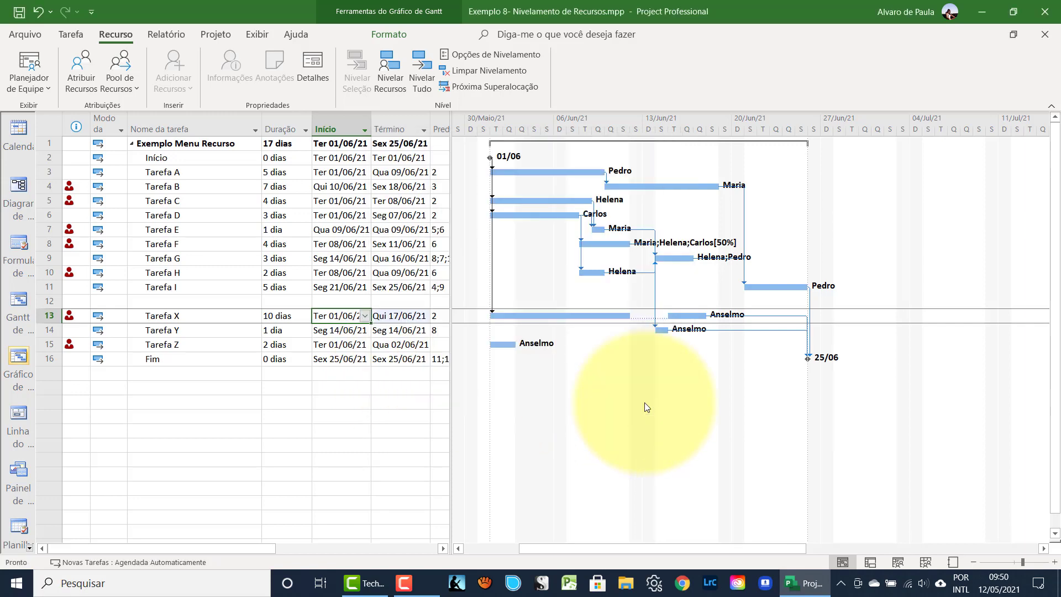
# In the resource sheet, try the booking type Proposta for the second resource and discard the change.
pyautogui.click(927, 563)
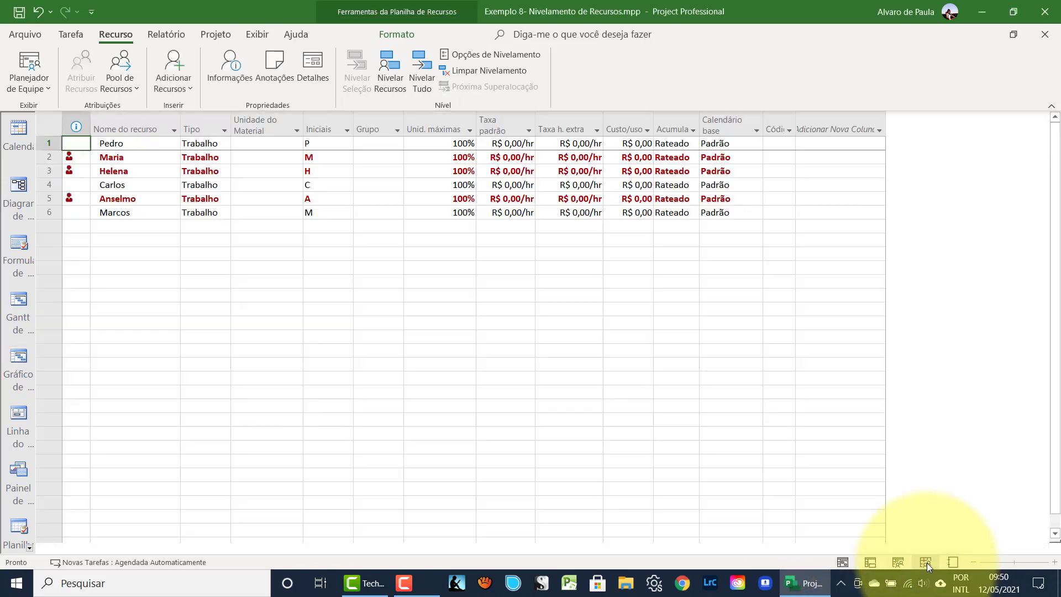
pyautogui.doubleClick(111, 158)
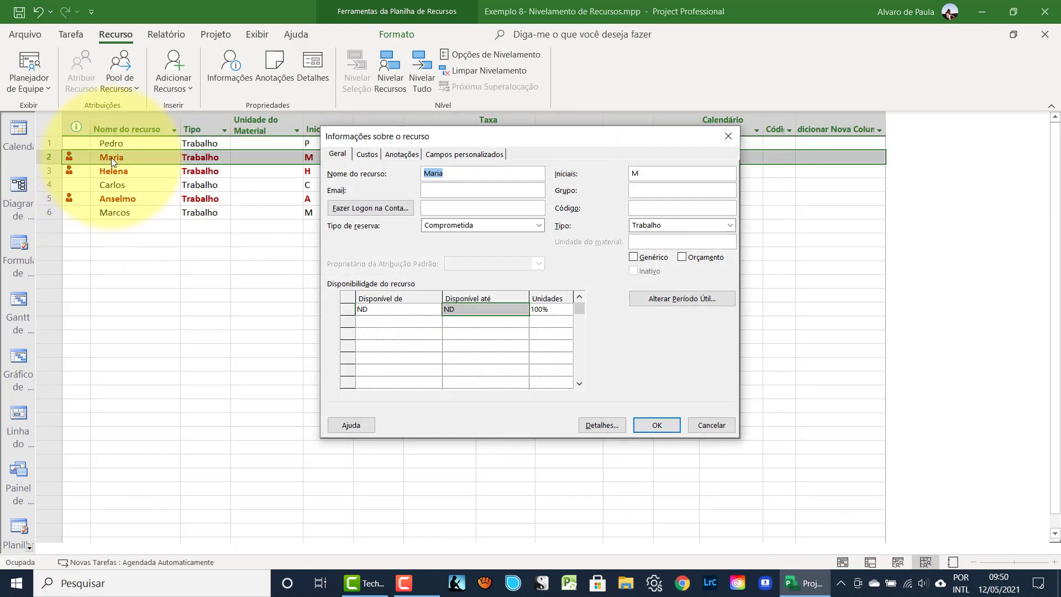
pyautogui.click(347, 227)
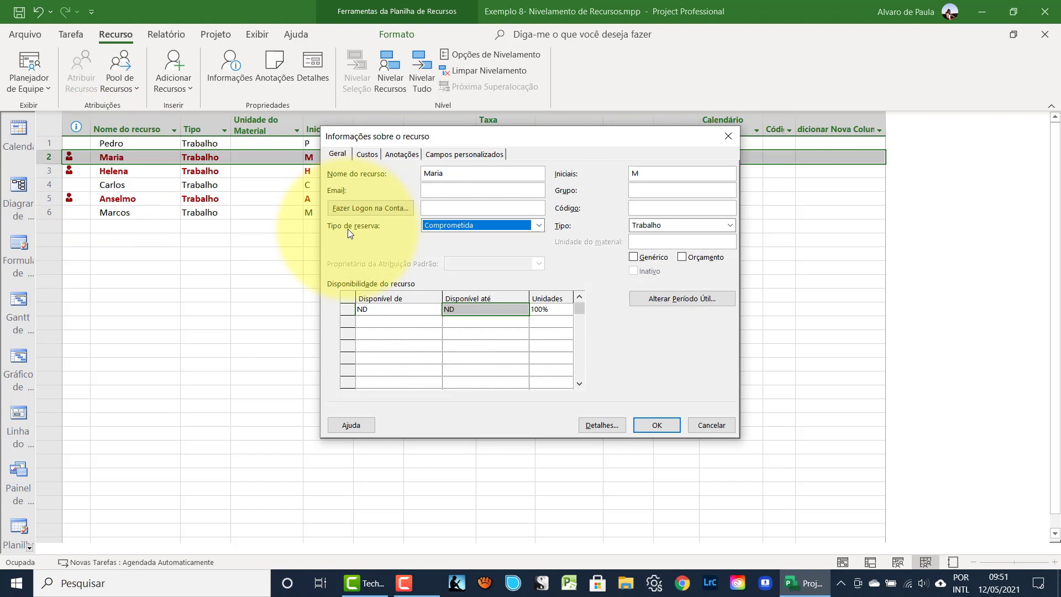
pyautogui.click(537, 224)
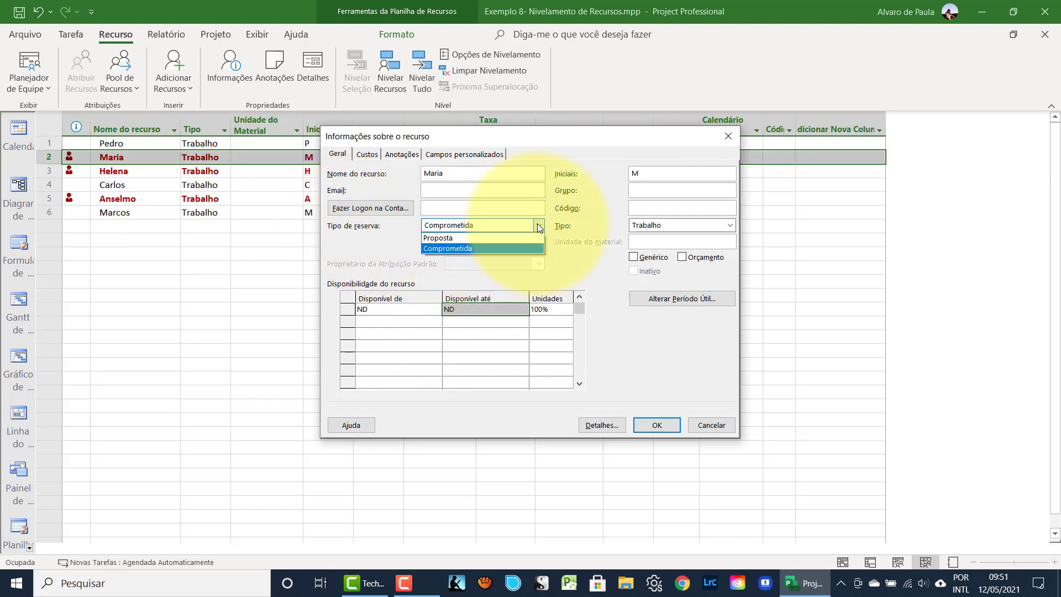
pyautogui.click(450, 238)
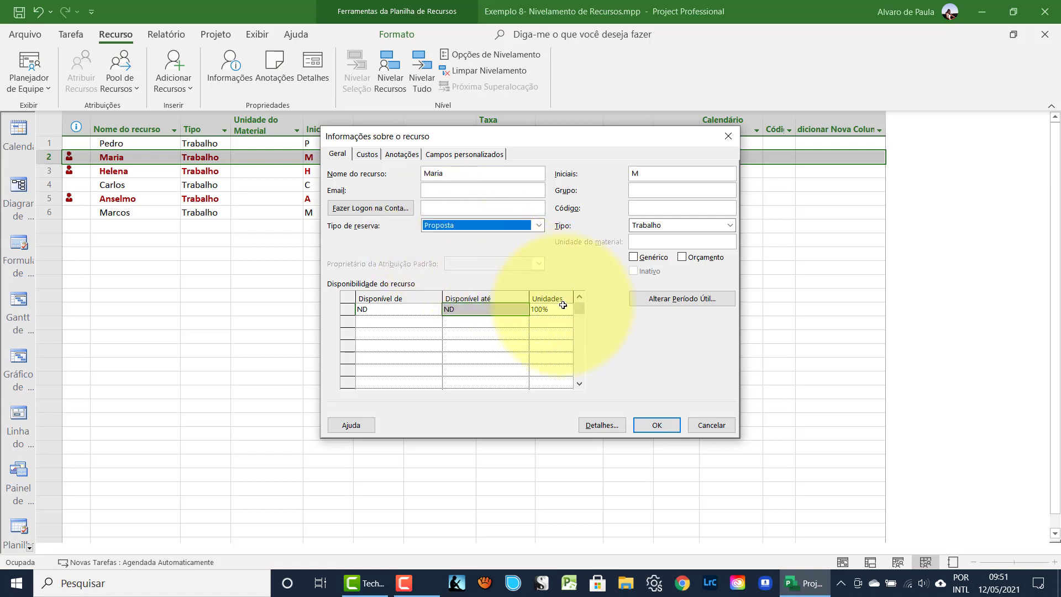
pyautogui.click(701, 423)
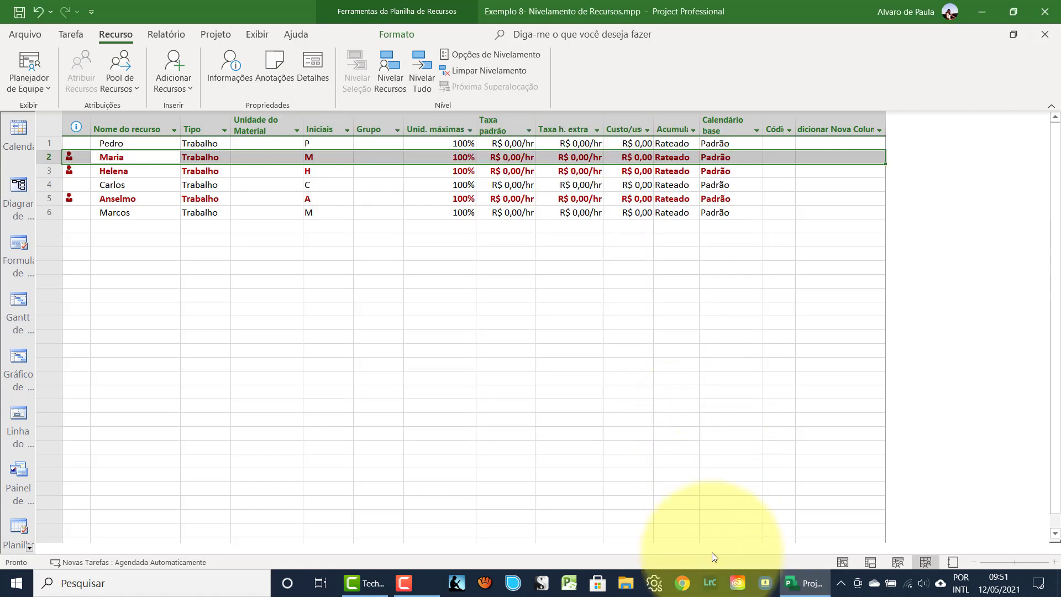
# Return to the Gantt chart and review the leveling option Nivelar tarefas agendadas manualmente.
pyautogui.click(842, 562)
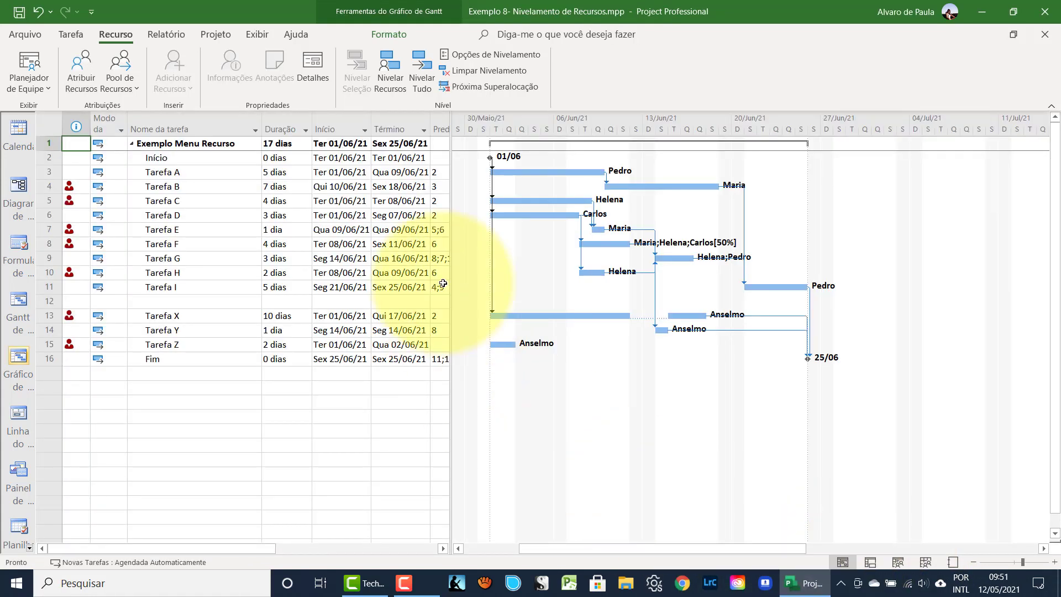
pyautogui.click(459, 54)
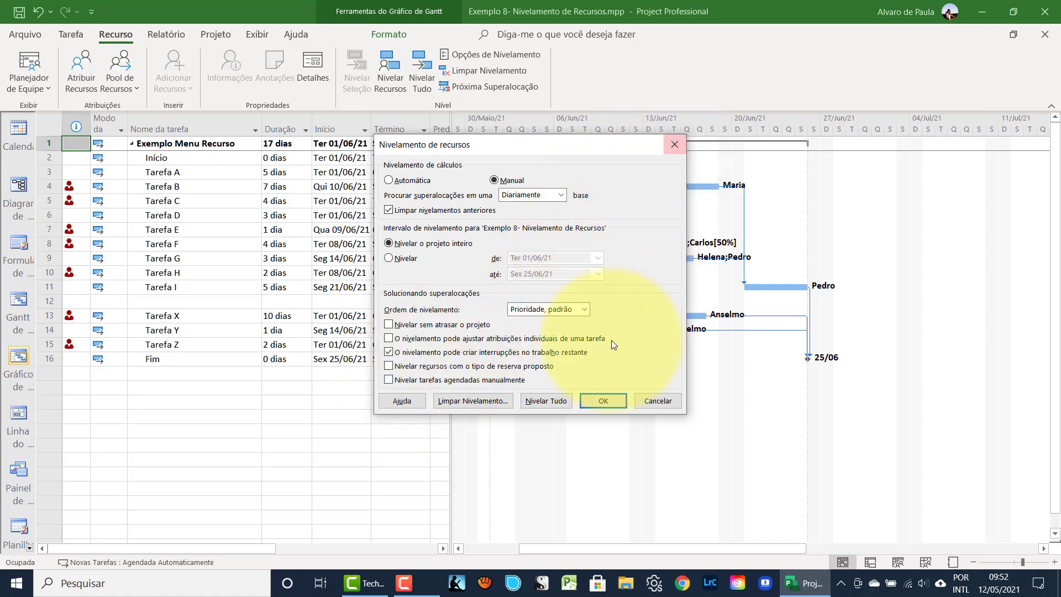
pyautogui.click(648, 402)
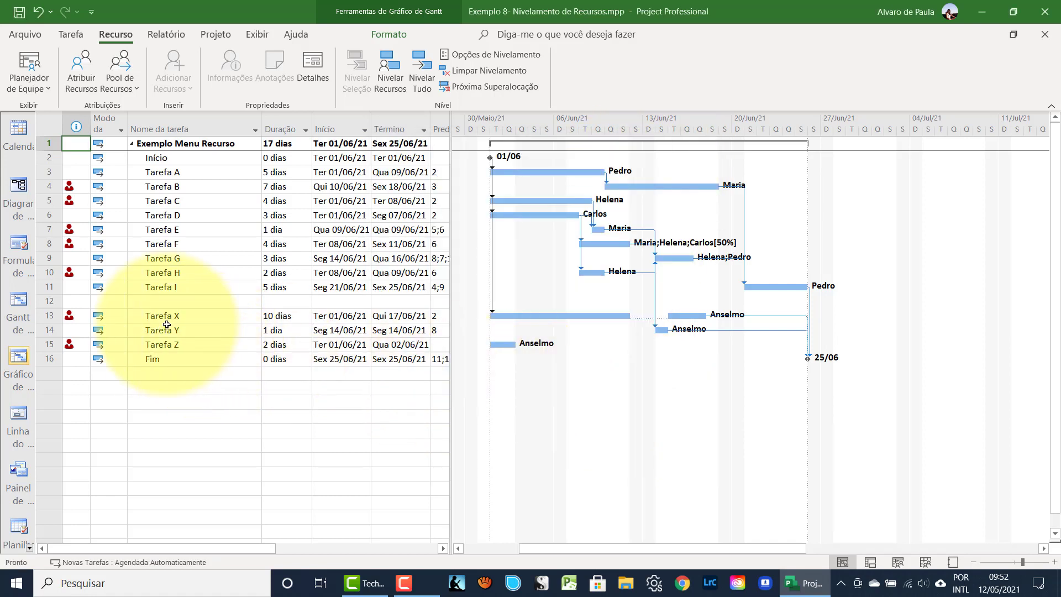
# Switch Tarefa X to Agendada Manualmente and restore it to Agendada Automaticamente.
pyautogui.click(166, 319)
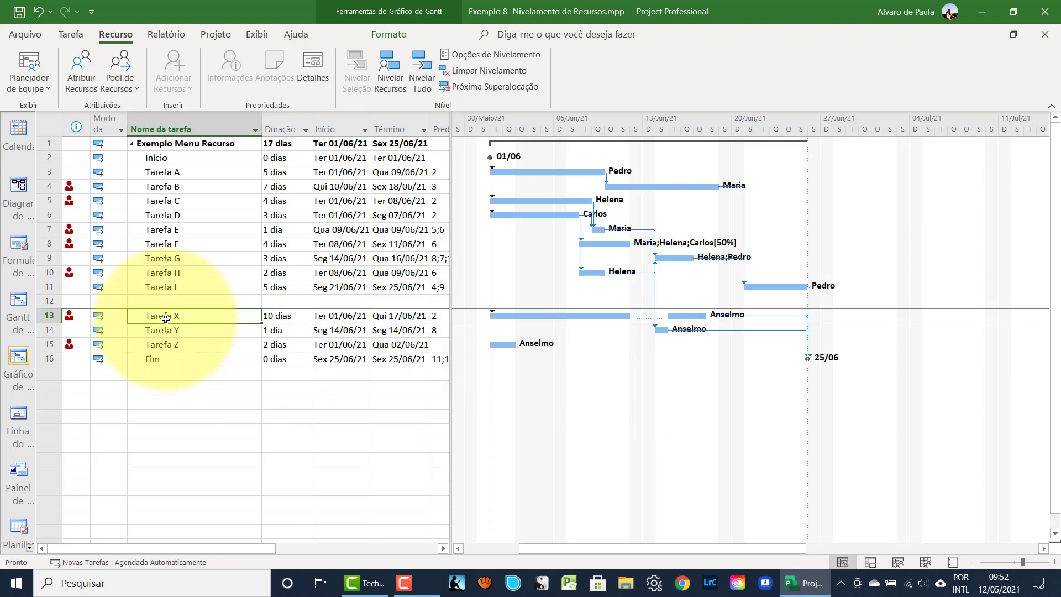
pyautogui.click(111, 318)
pyautogui.click(121, 315)
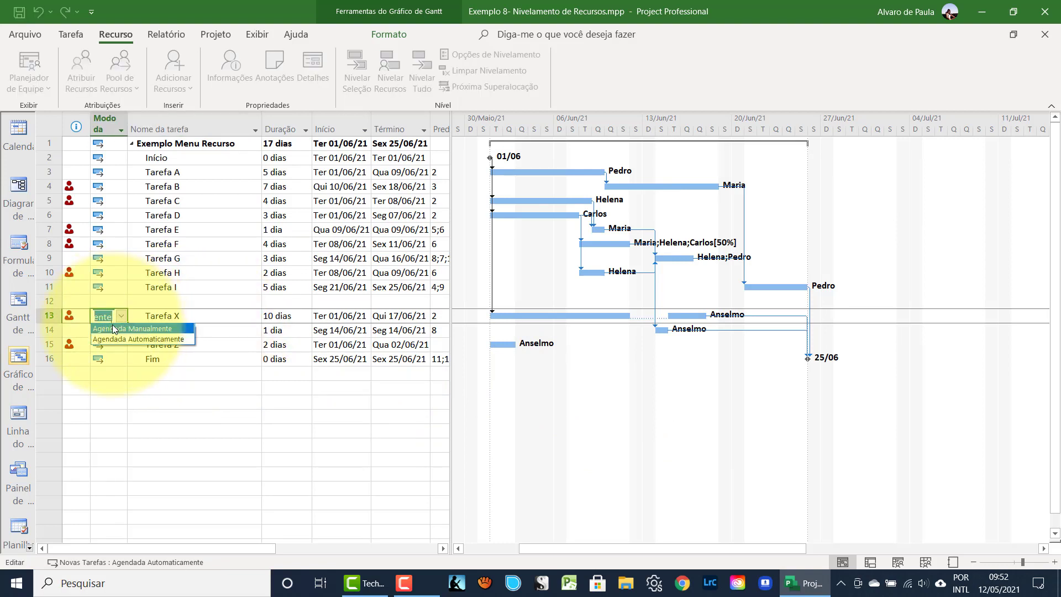
pyautogui.click(114, 329)
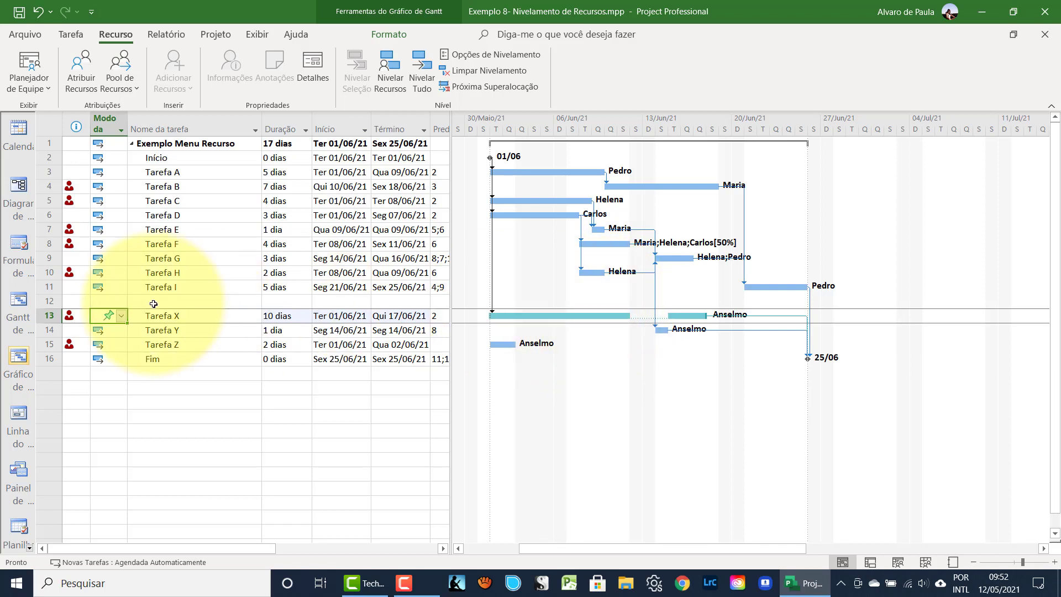
pyautogui.click(122, 319)
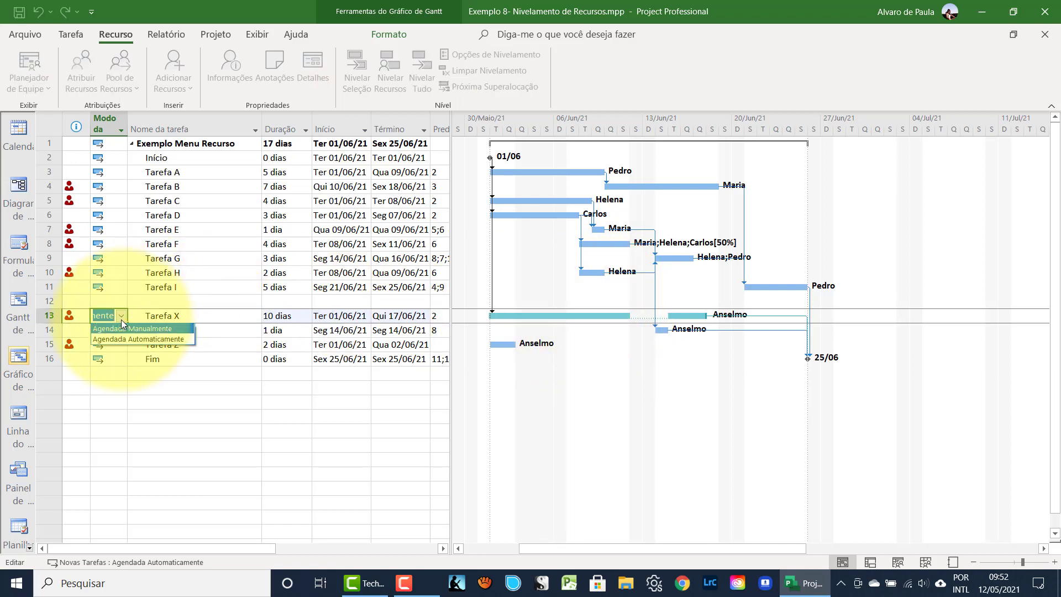
pyautogui.click(115, 334)
pyautogui.click(172, 316)
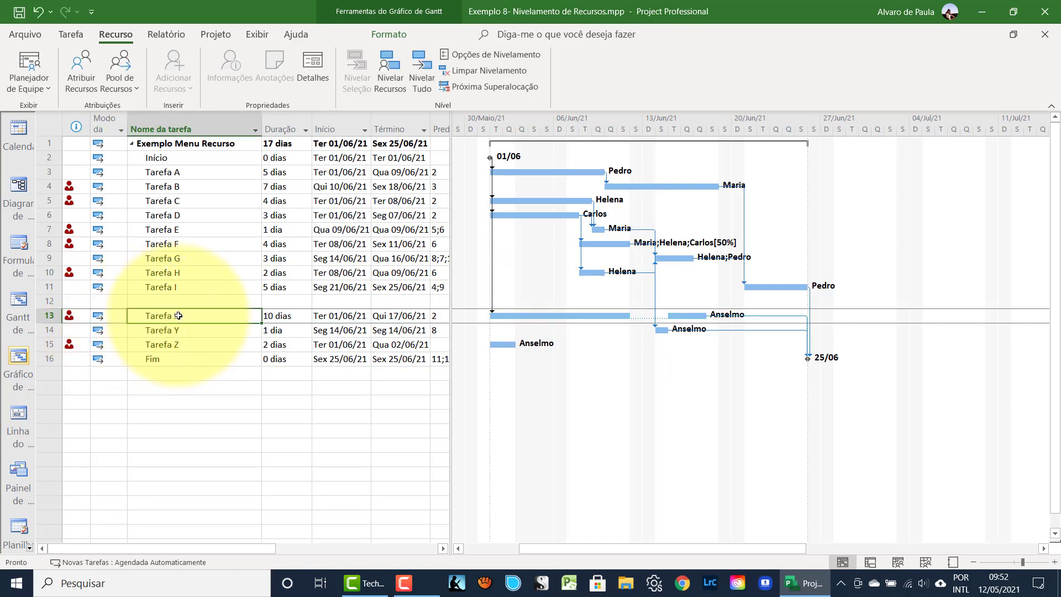
# Disable O nivelamento pode criar interrupções no trabalho restante and clear the leveling for the entire project.
pyautogui.click(461, 54)
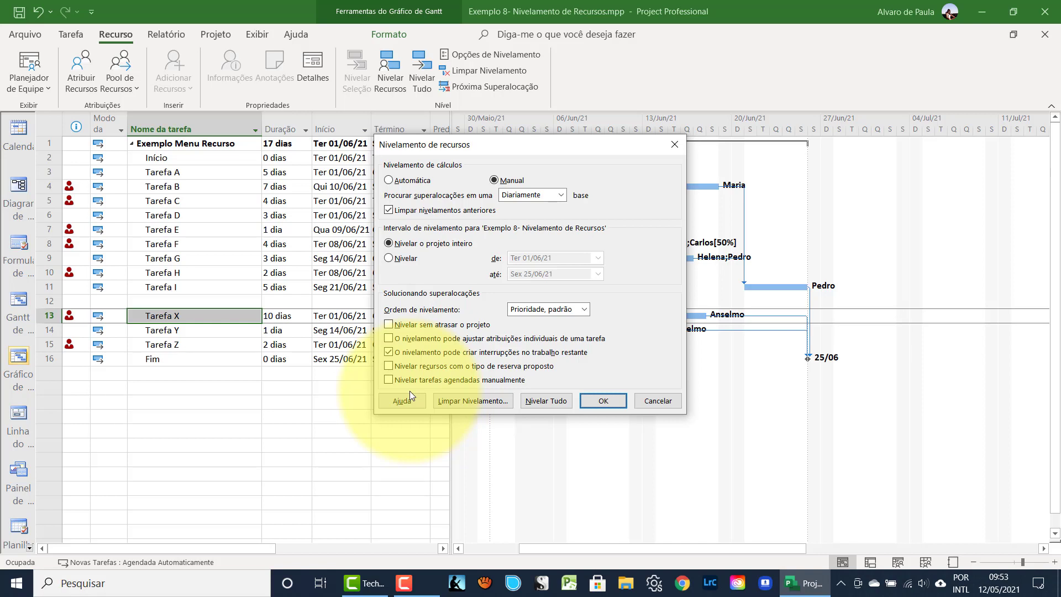
pyautogui.click(388, 353)
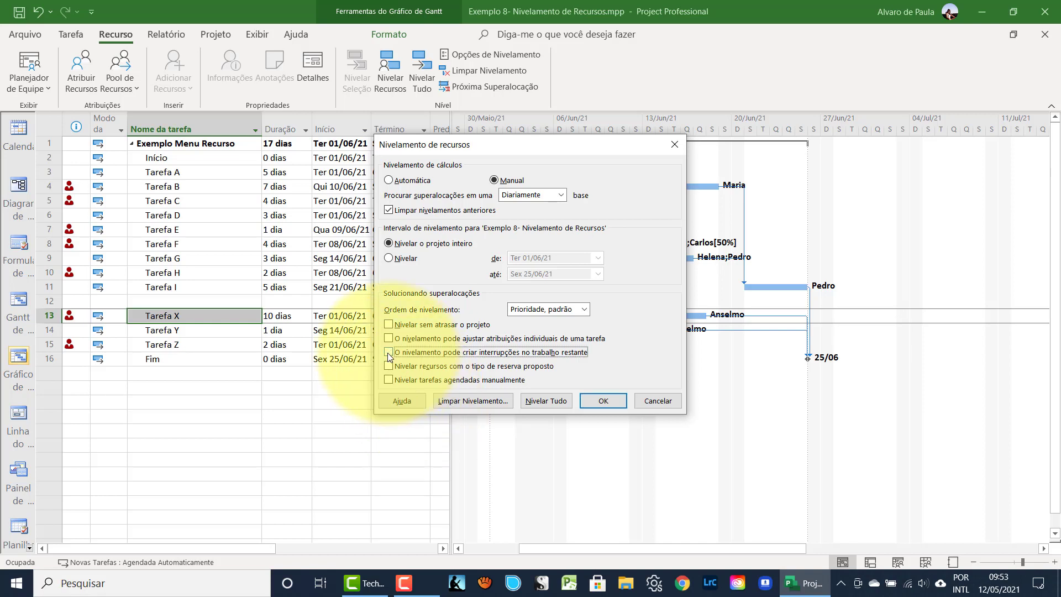
pyautogui.click(452, 400)
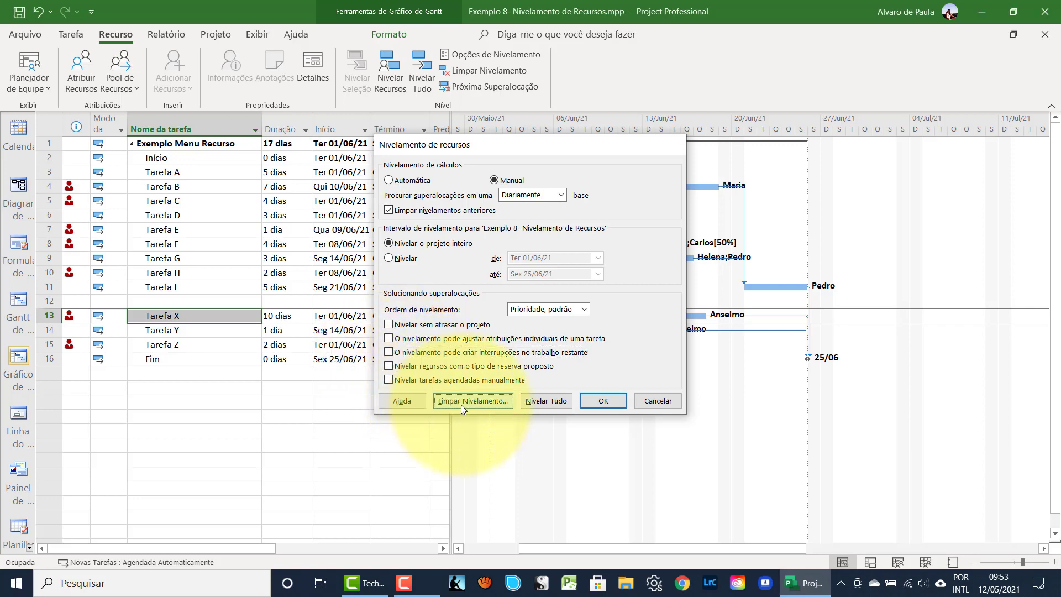
pyautogui.click(578, 282)
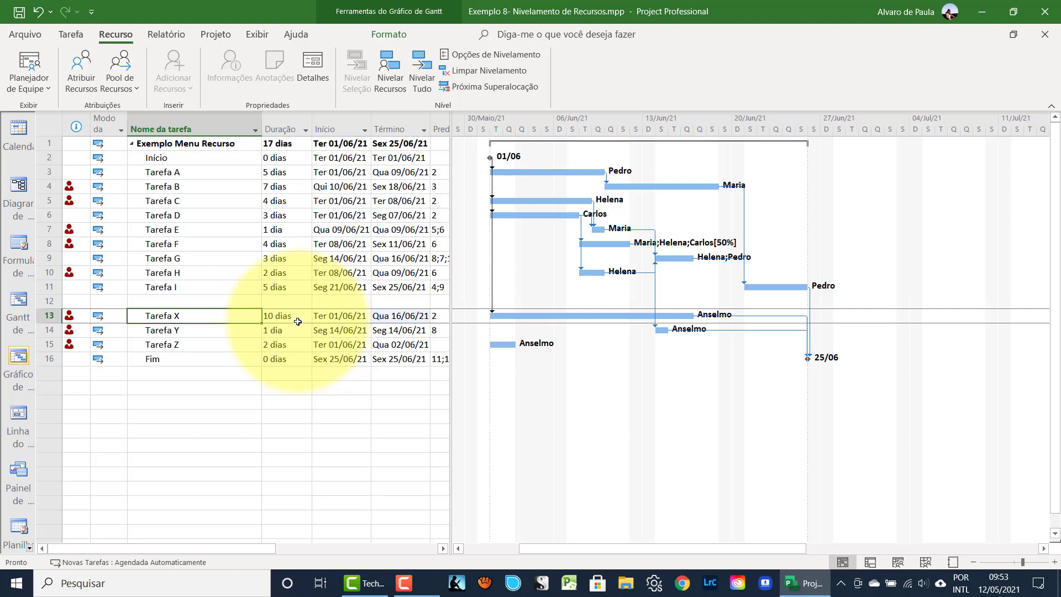
# Check the individual-assignment leveling option, and assign the resource at the end of the resource list to Tarefa X as its second resource.
pyautogui.click(464, 56)
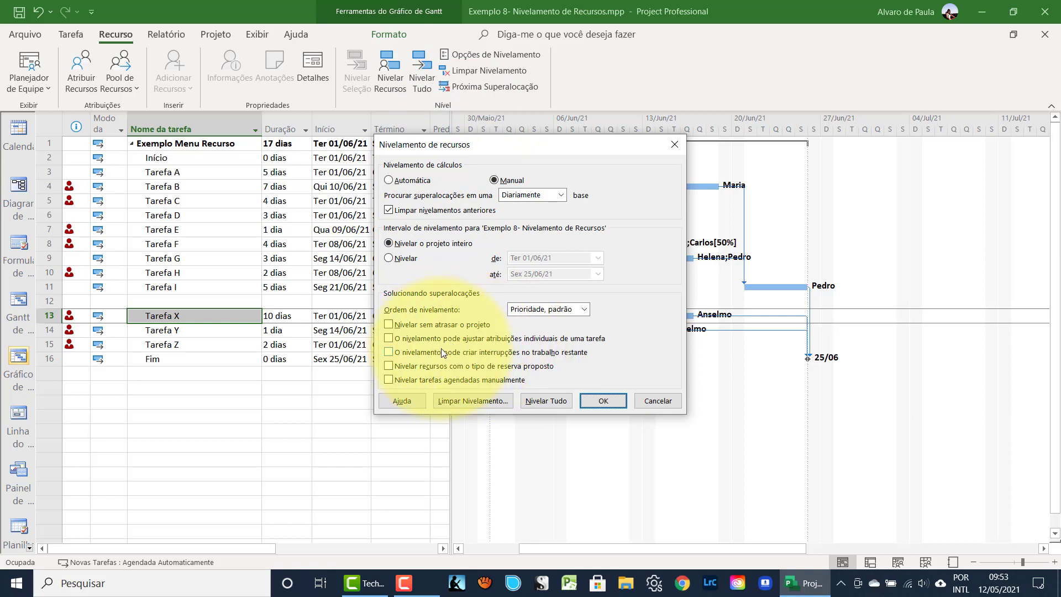
pyautogui.click(648, 399)
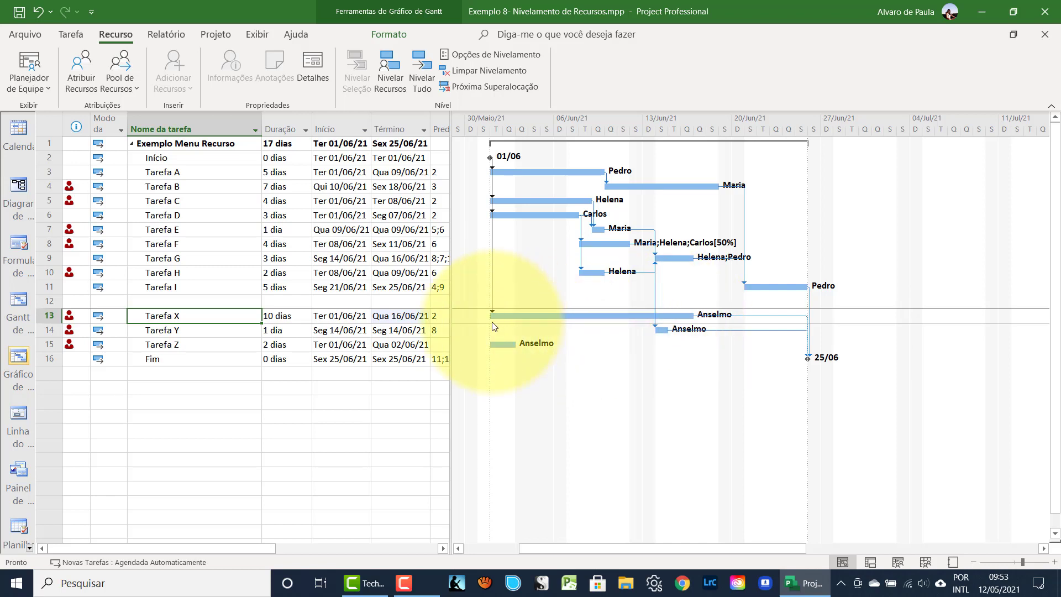
pyautogui.doubleClick(154, 320)
pyautogui.click(396, 182)
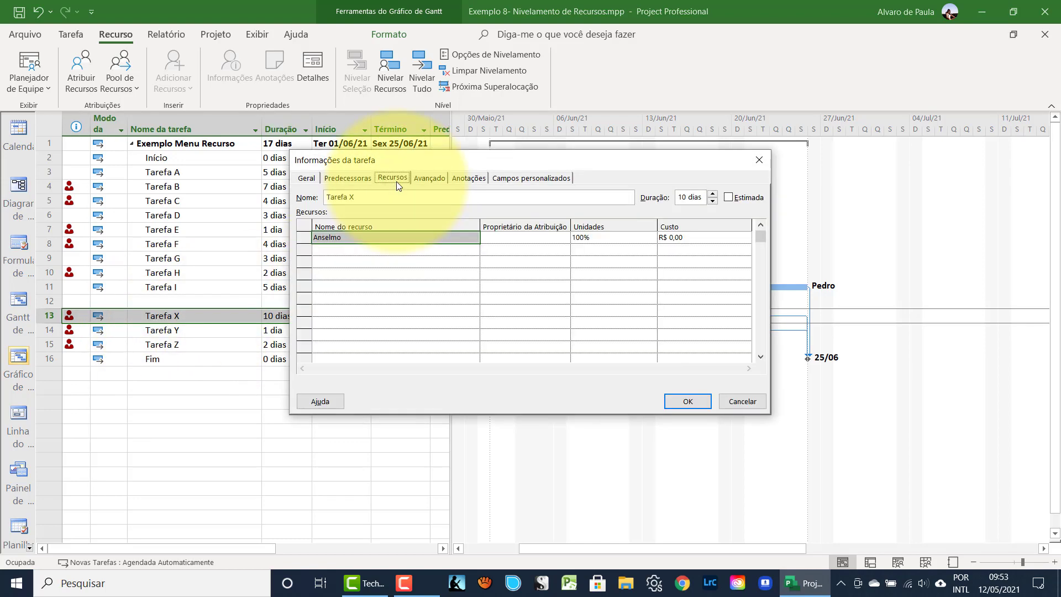
pyautogui.click(374, 250)
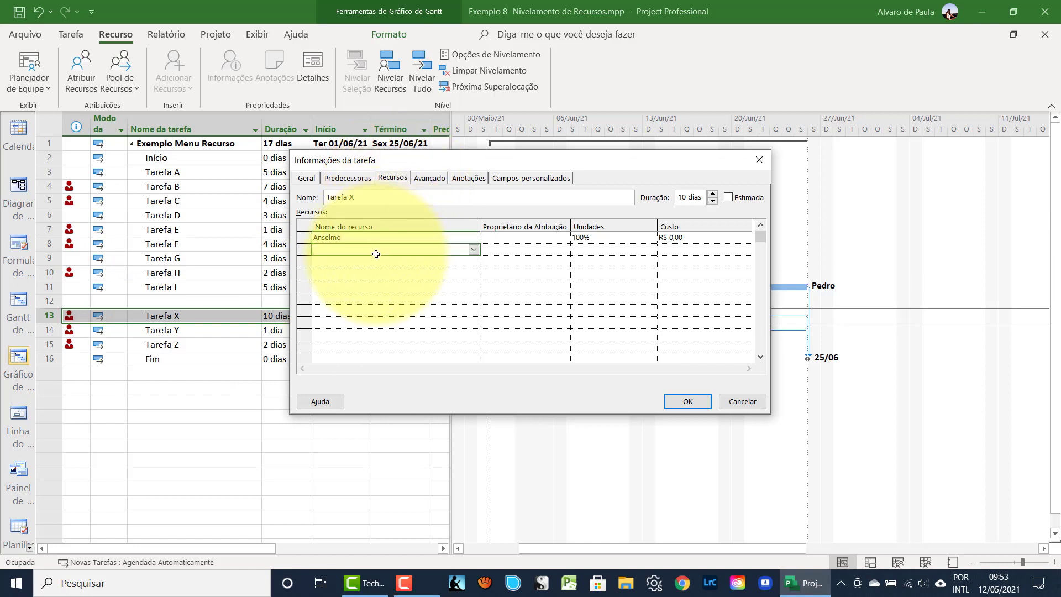
pyautogui.click(473, 254)
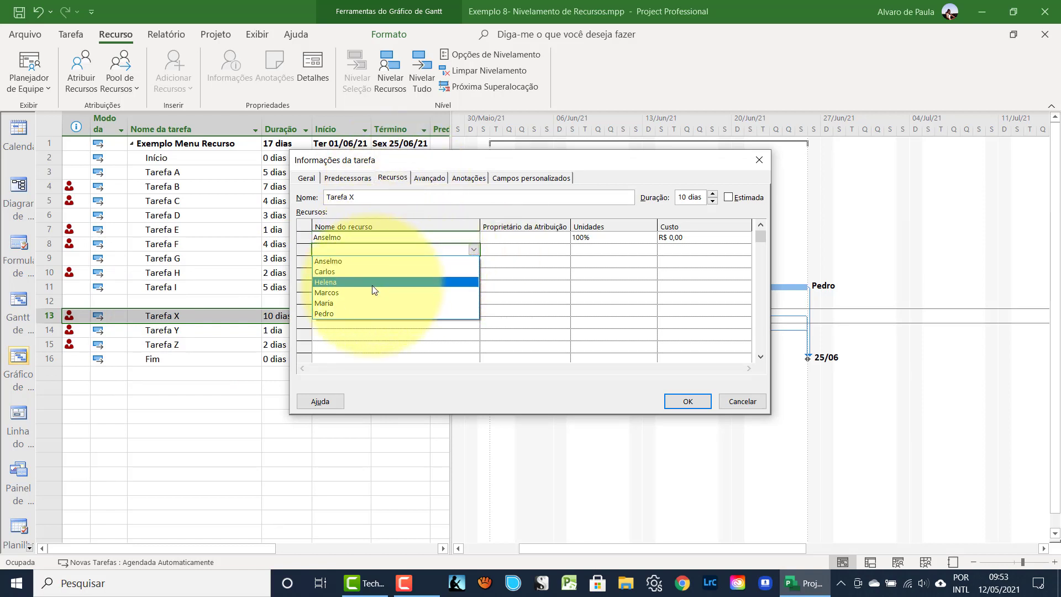
pyautogui.click(350, 314)
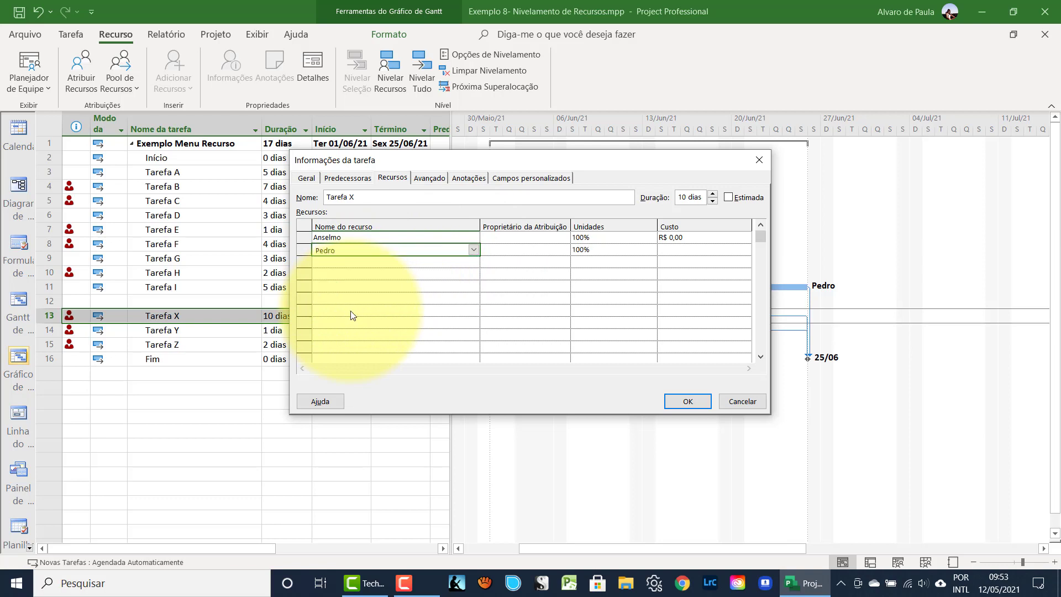
pyautogui.click(687, 402)
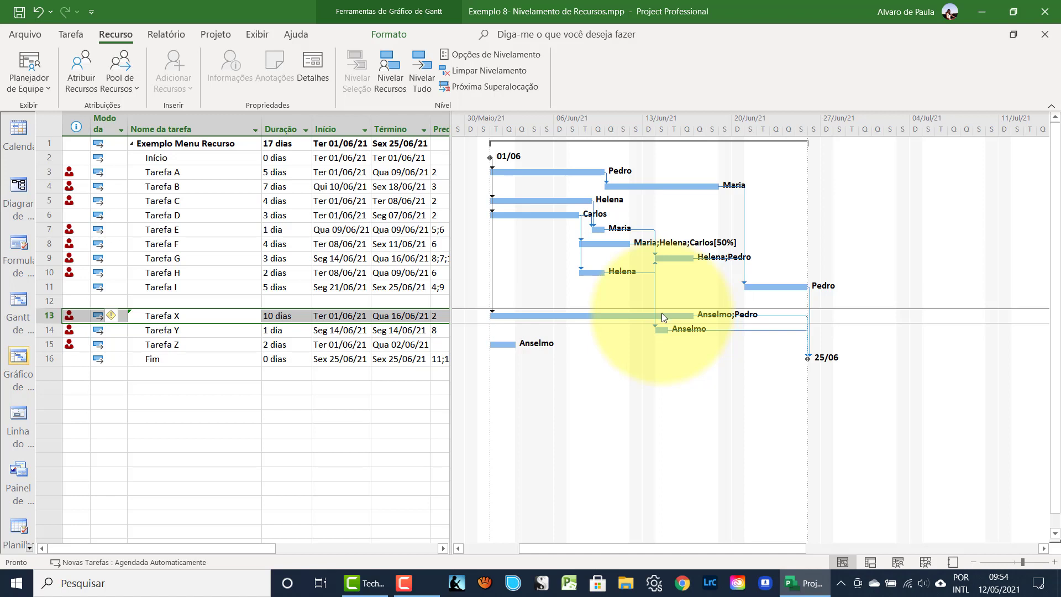
# Level Tarefa X and Tarefa Y together with two resources assigned to Tarefa X.
pyautogui.click(166, 330)
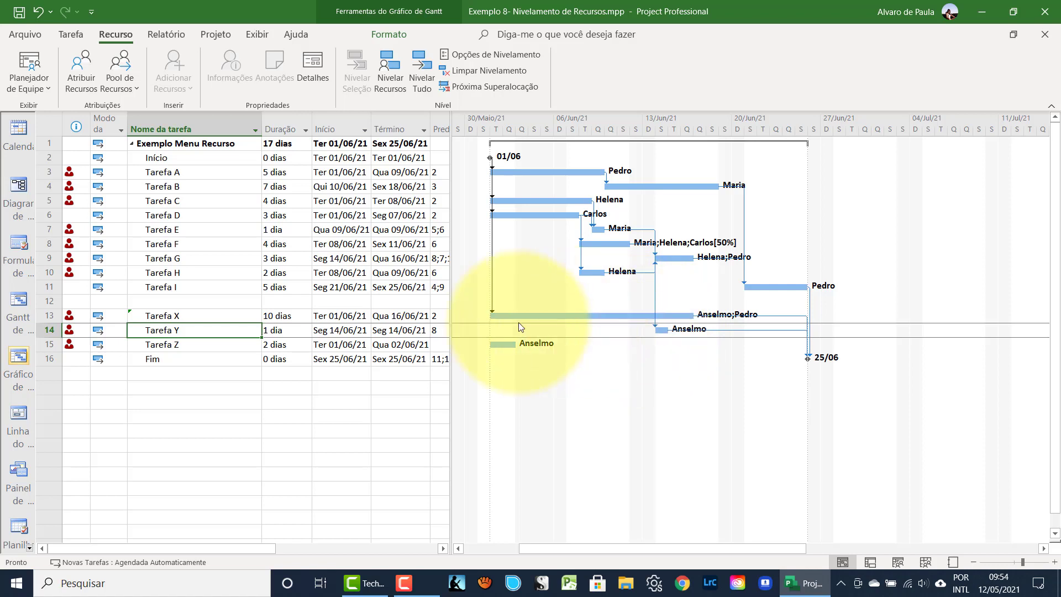
pyautogui.click(50, 316)
pyautogui.moveTo(51, 315); pyautogui.dragTo(55, 330)
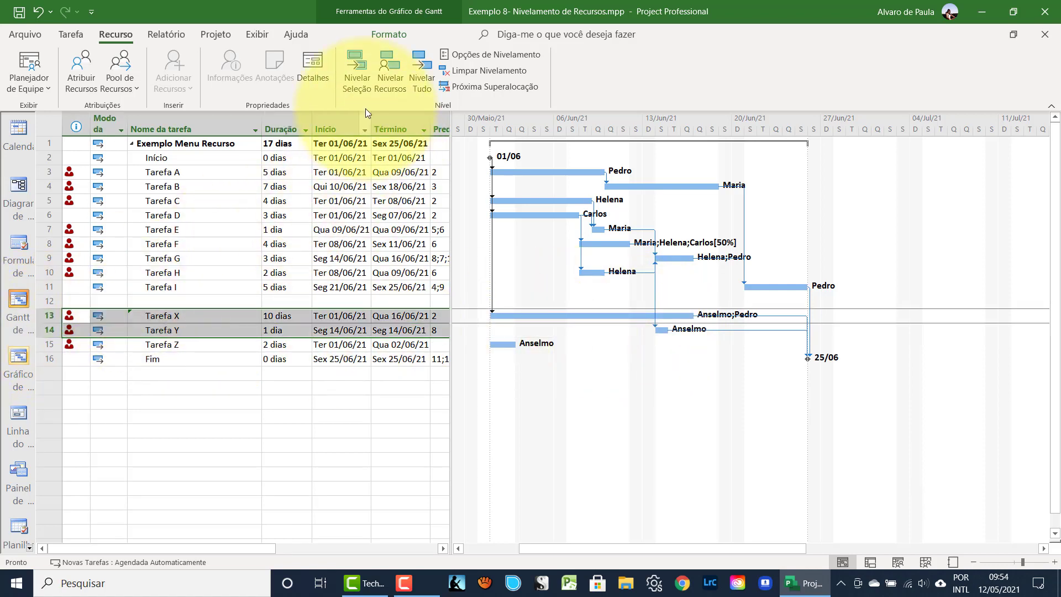
pyautogui.click(352, 81)
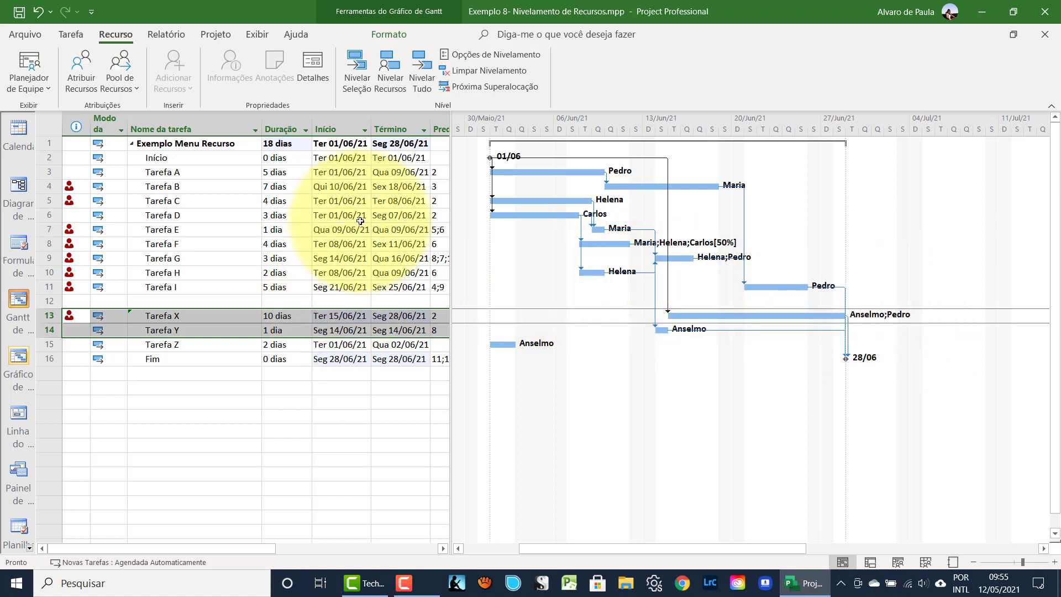
# Clear the leveling of Tarefa X and Tarefa Y by resetting it for the entire project.
pyautogui.click(456, 68)
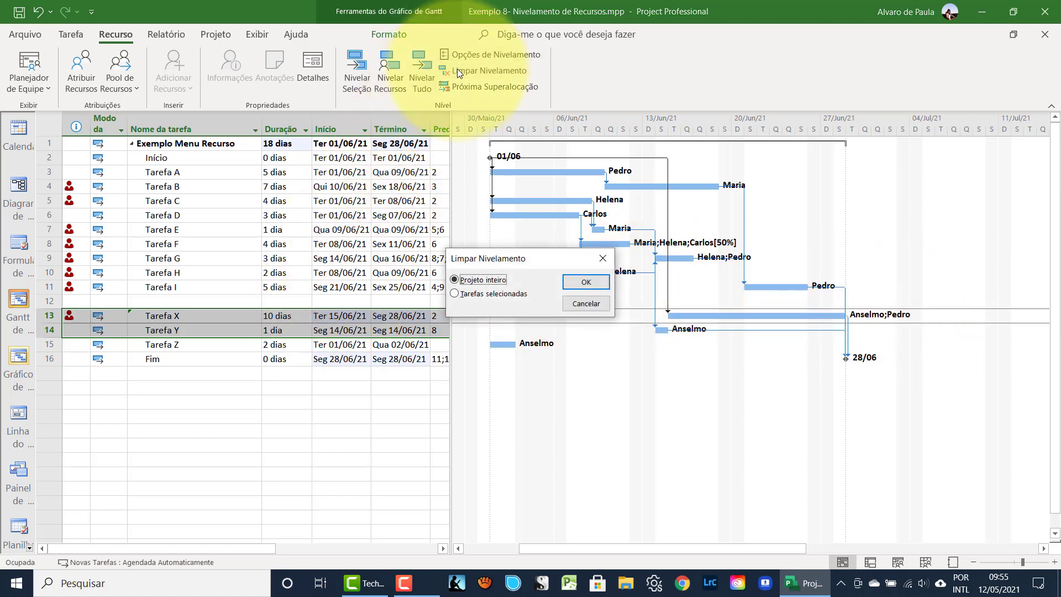
pyautogui.click(586, 282)
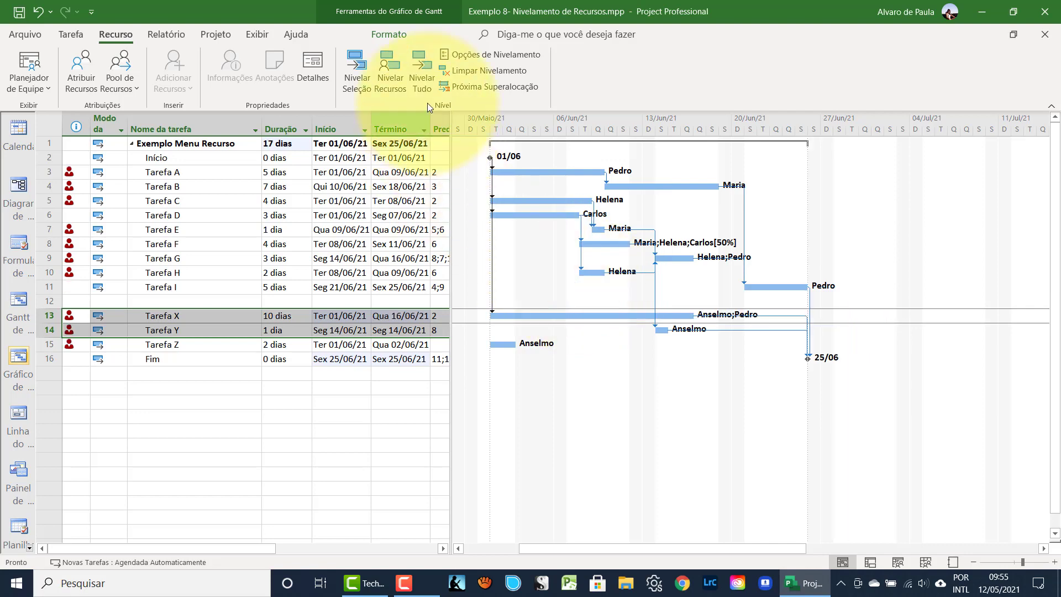
# Enable O nivelamento pode ajustar atribuições individuais de uma tarefa and level Tarefa X and Tarefa Y together.
pyautogui.click(463, 56)
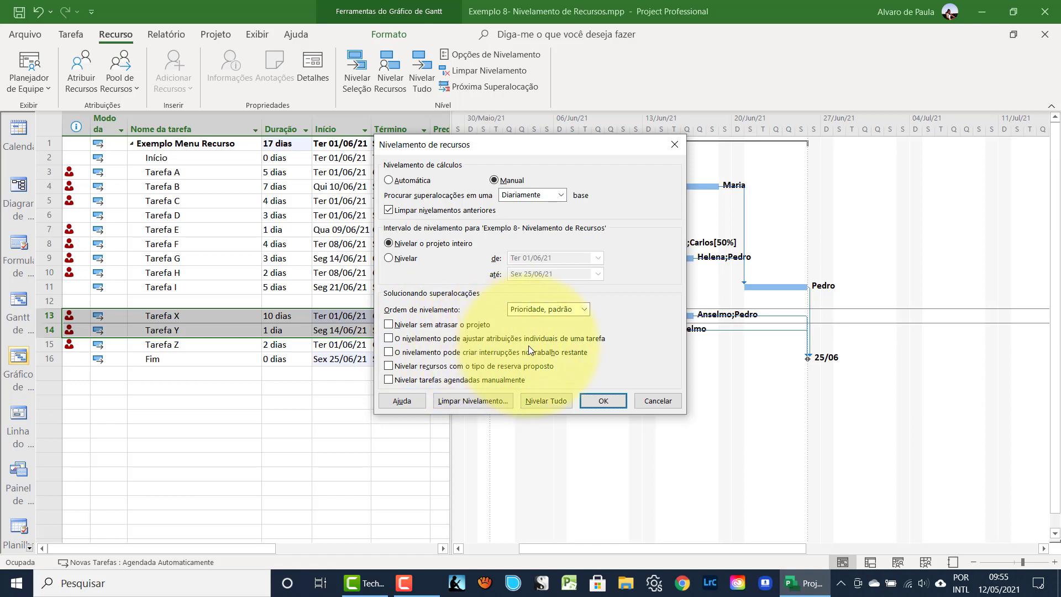
pyautogui.click(389, 338)
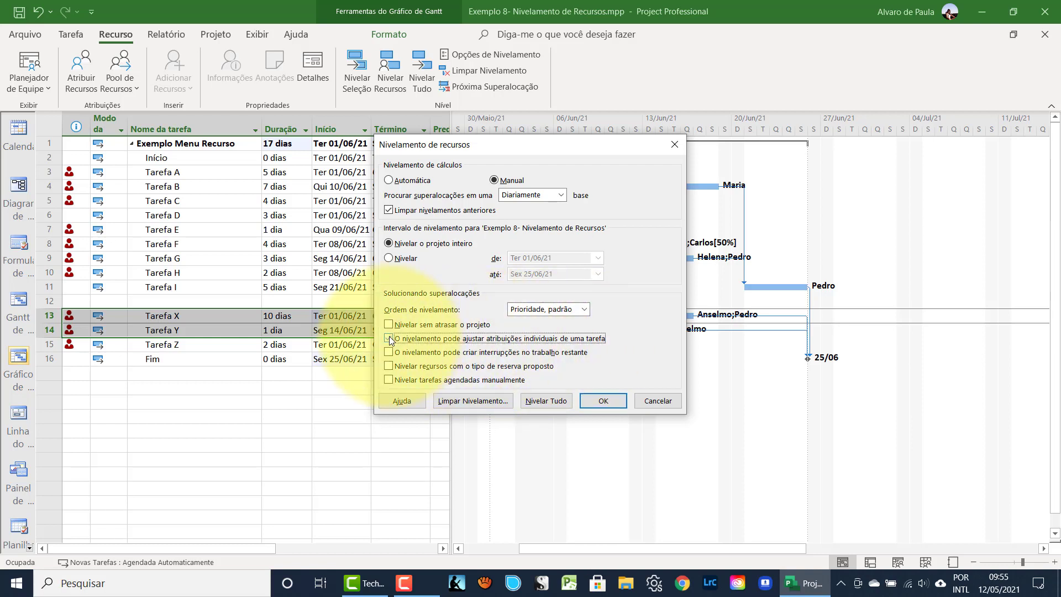
pyautogui.click(595, 399)
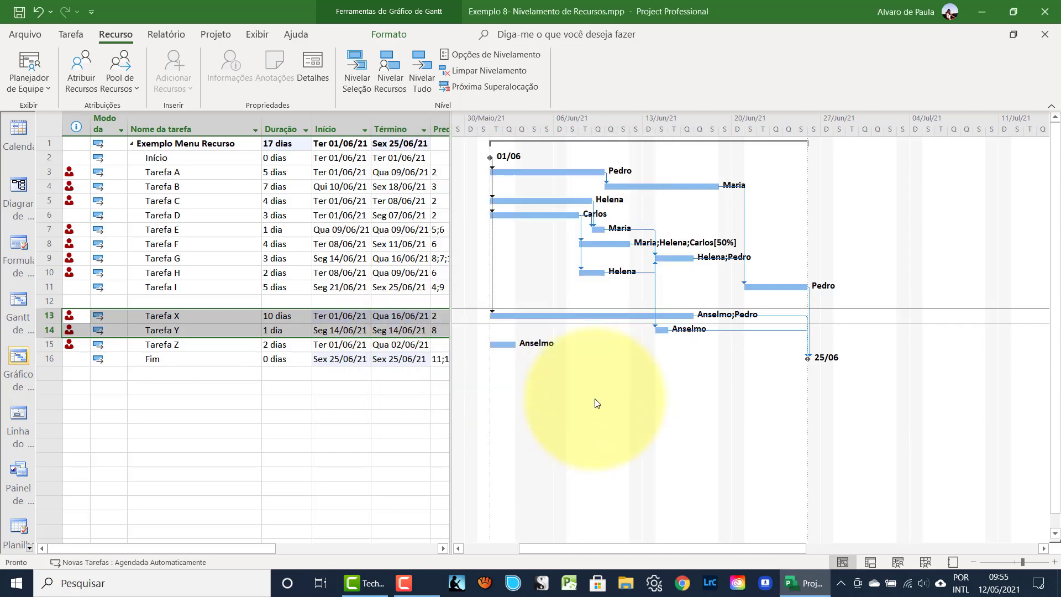
pyautogui.click(352, 82)
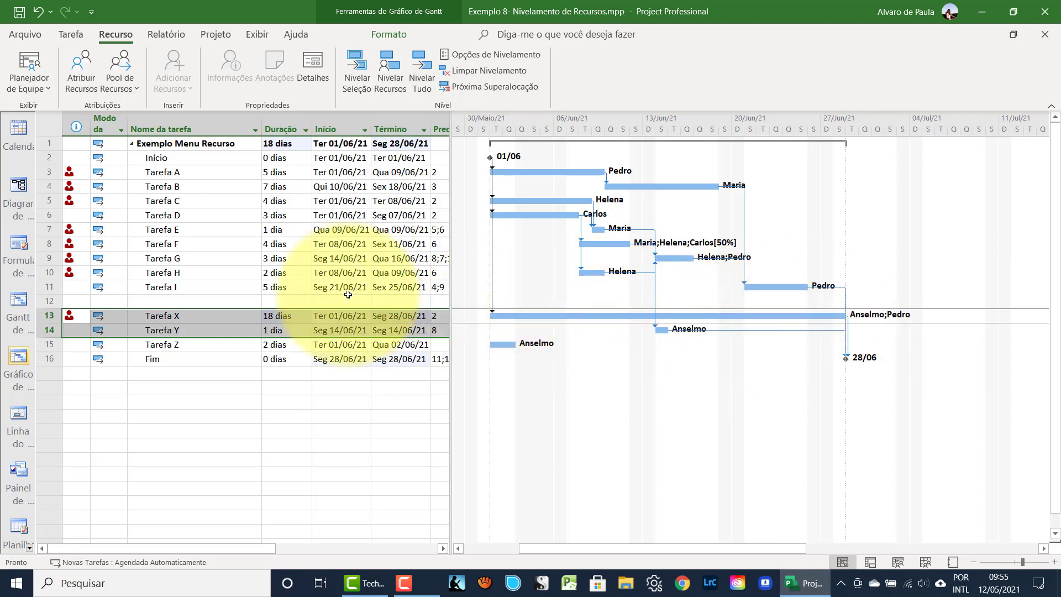
# Show the details of Tarefa X in a split below the Gantt chart and change the lower view to Uso da tarefa.
pyautogui.click(130, 319)
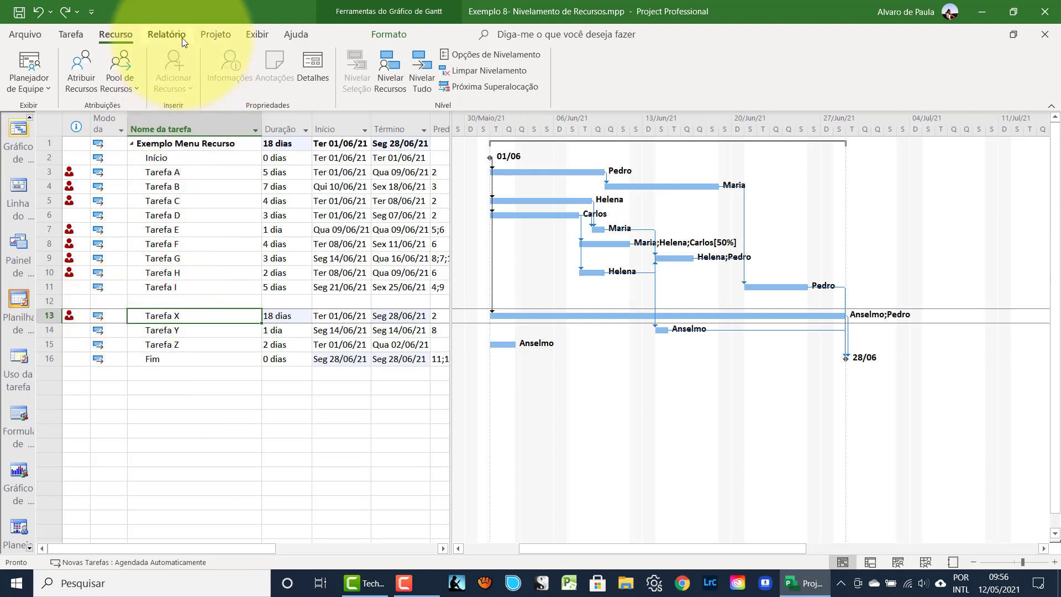
pyautogui.click(250, 34)
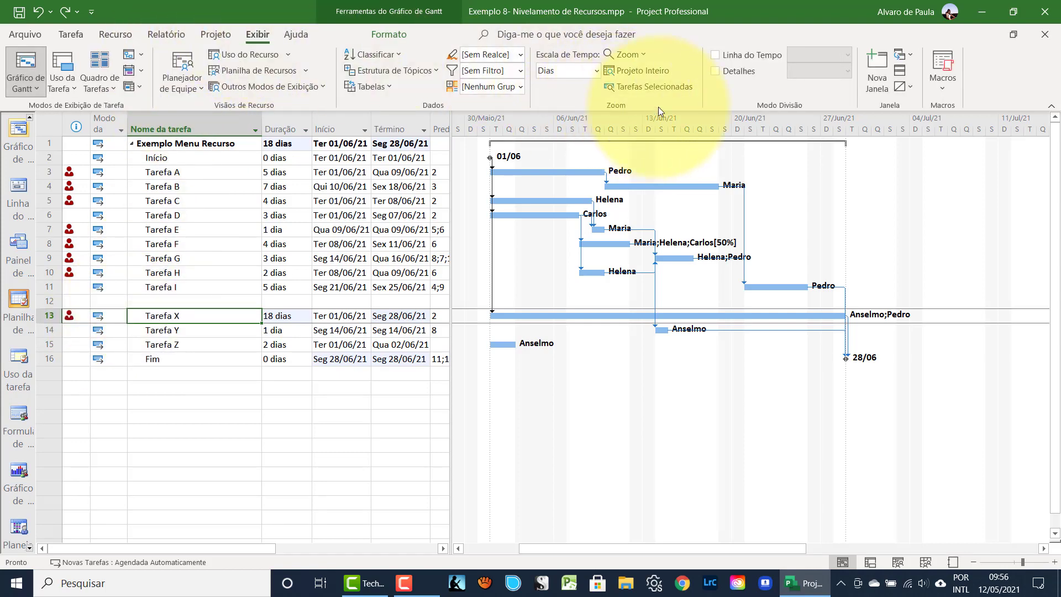
pyautogui.click(715, 71)
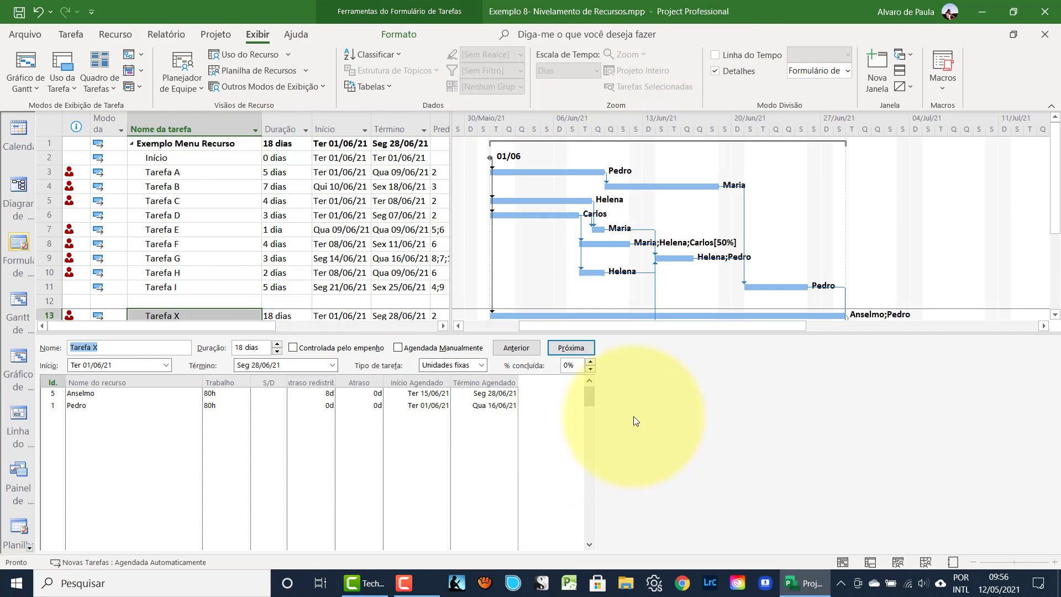
pyautogui.scroll(-1, 174, 254)
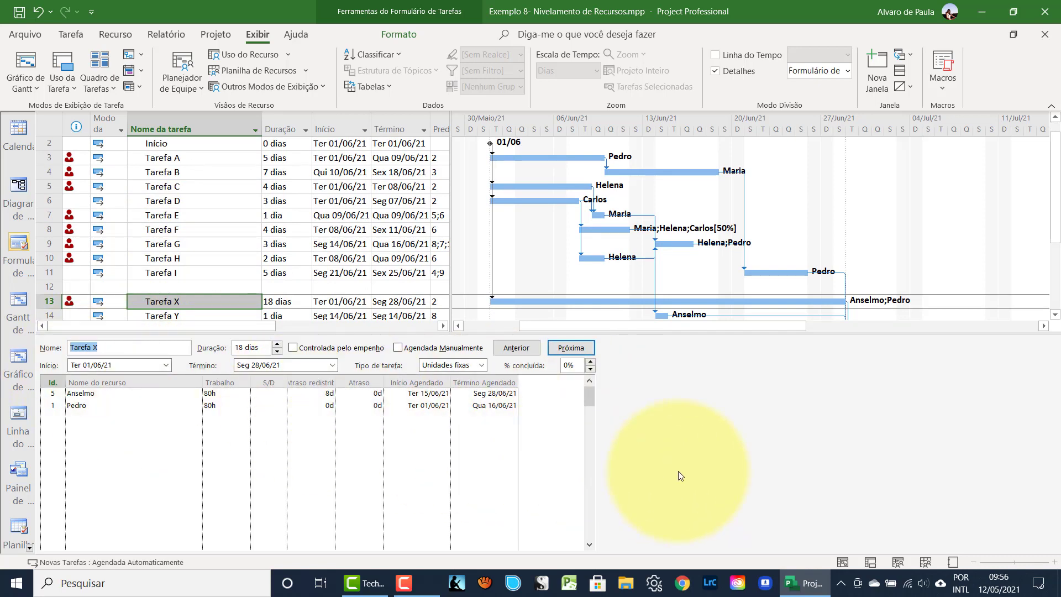
pyautogui.click(28, 547)
pyautogui.click(16, 419)
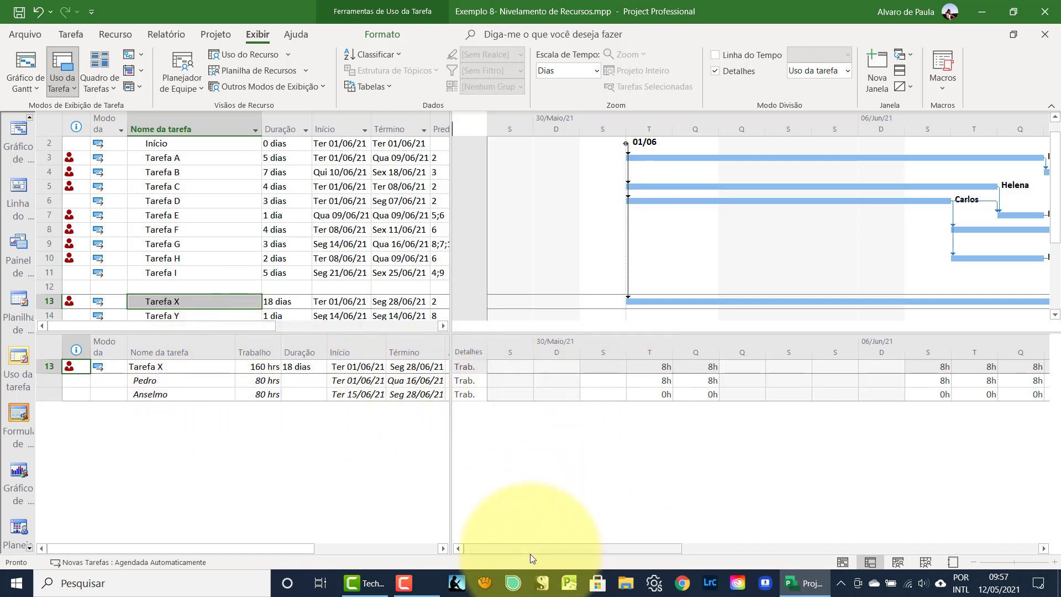
# Examine the daily work hours of both resources assigned to Tarefa X across the June 2021 timeline.
pyautogui.moveTo(530, 554); pyautogui.dragTo(540, 551)
pyautogui.click(615, 380)
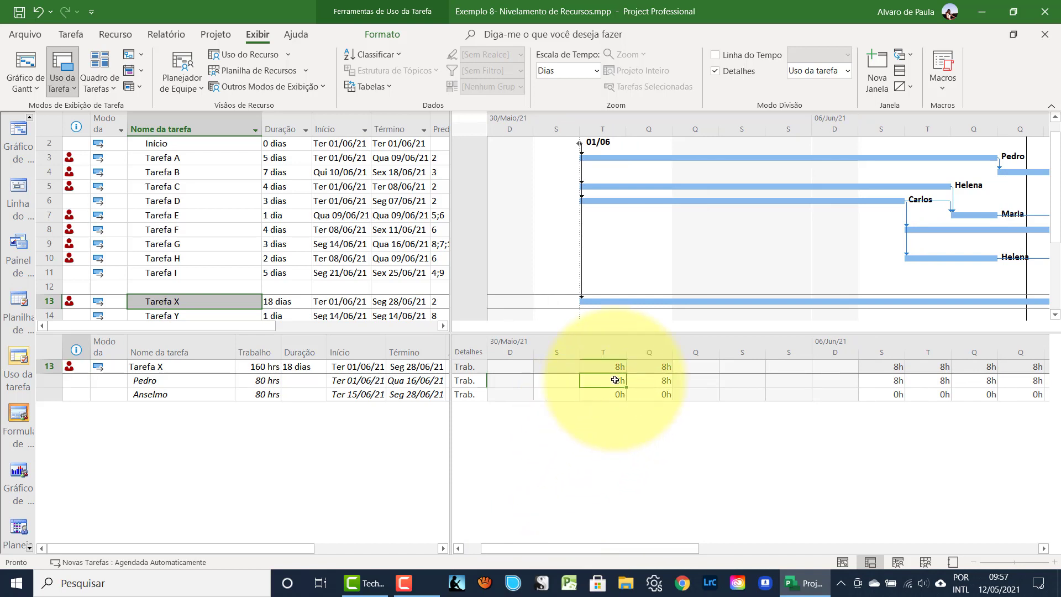
pyautogui.click(644, 378)
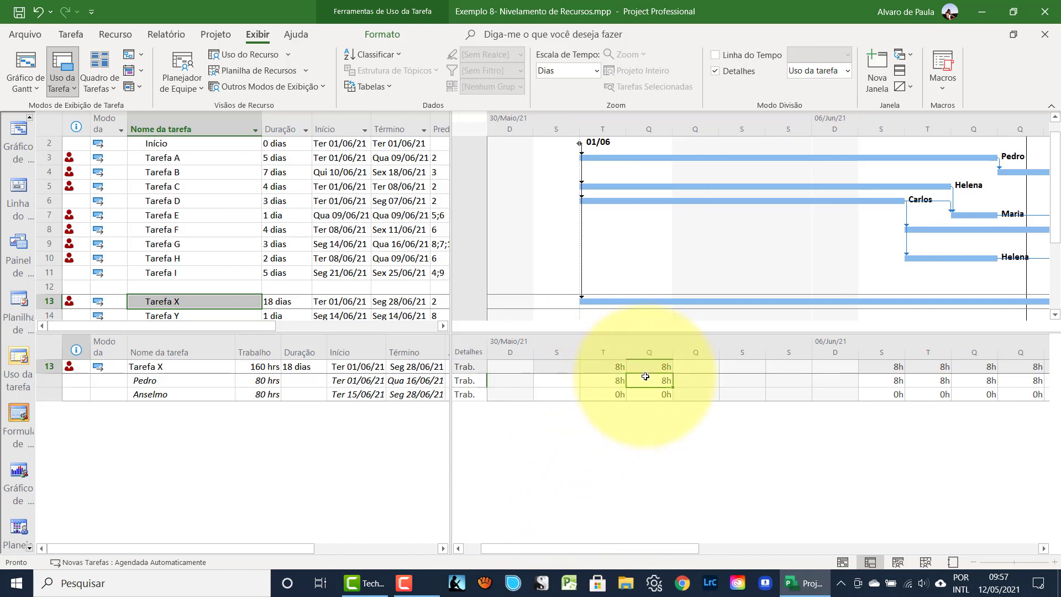
pyautogui.click(622, 394)
pyautogui.click(659, 394)
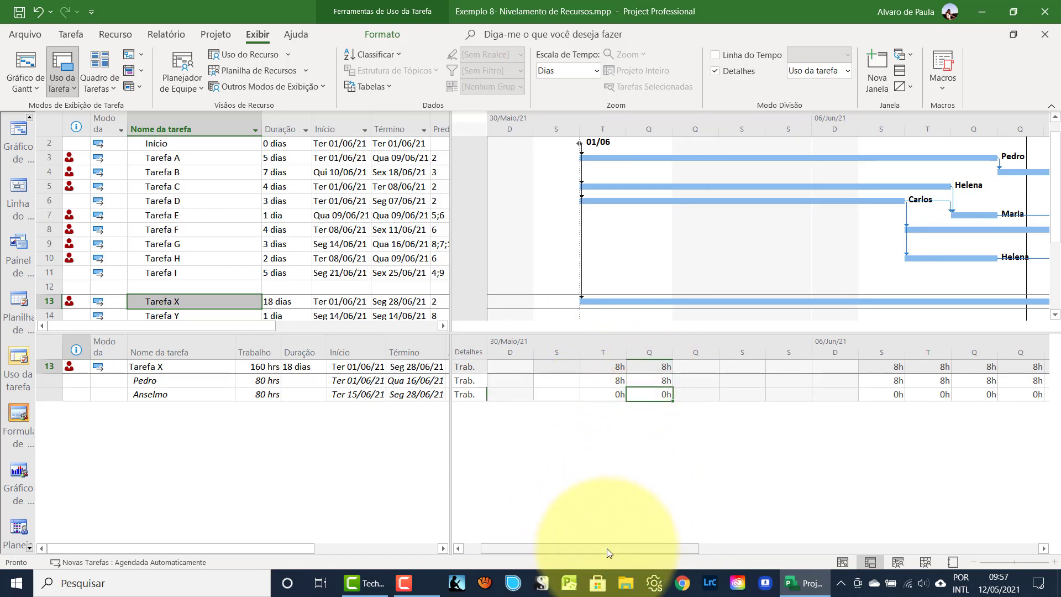
pyautogui.moveTo(607, 548); pyautogui.dragTo(717, 552)
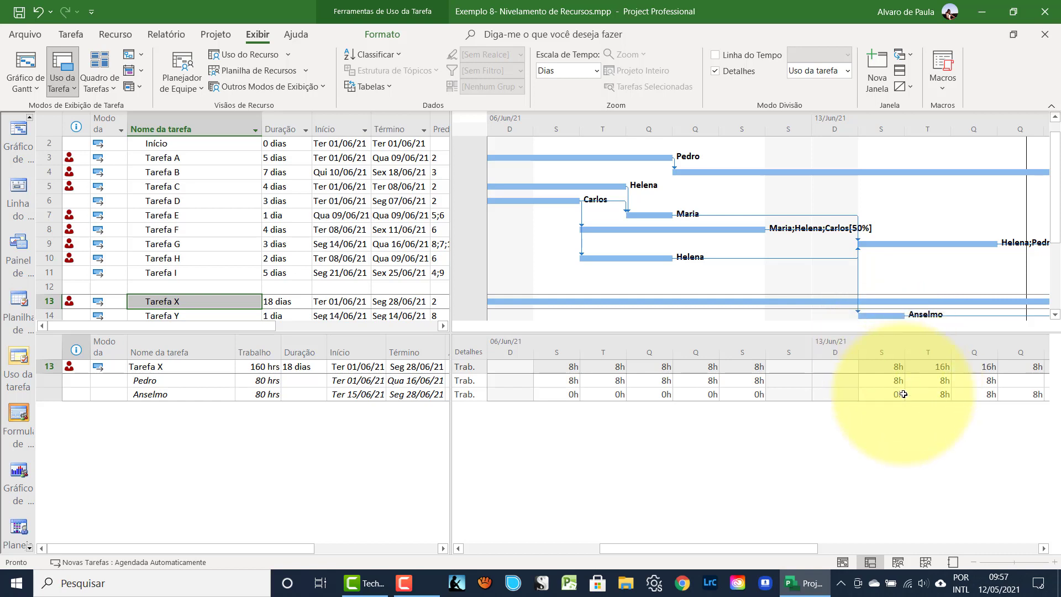
pyautogui.moveTo(739, 549); pyautogui.dragTo(842, 548)
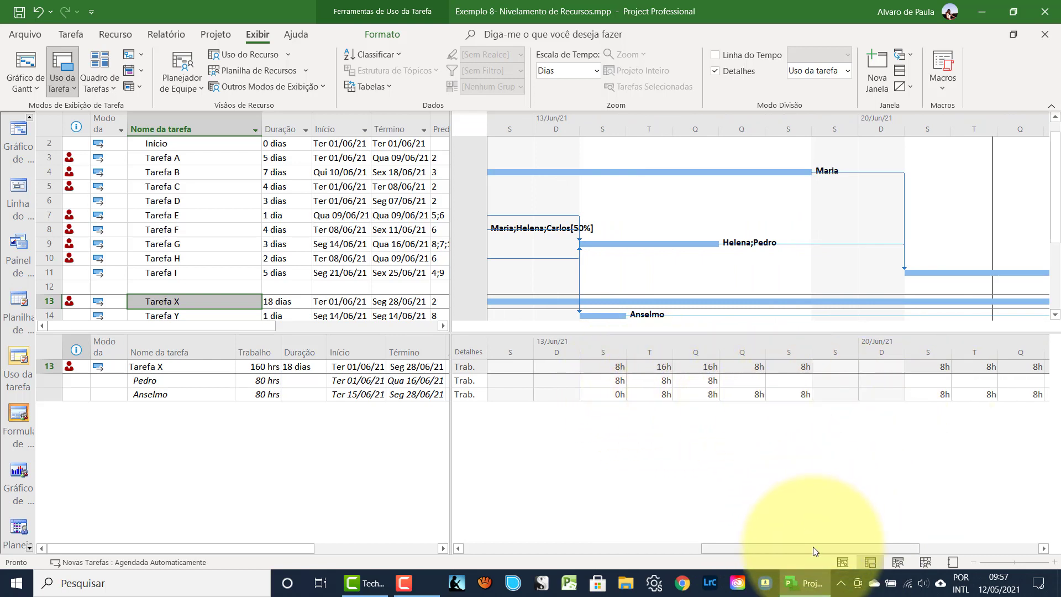
pyautogui.moveTo(815, 549); pyautogui.dragTo(860, 544)
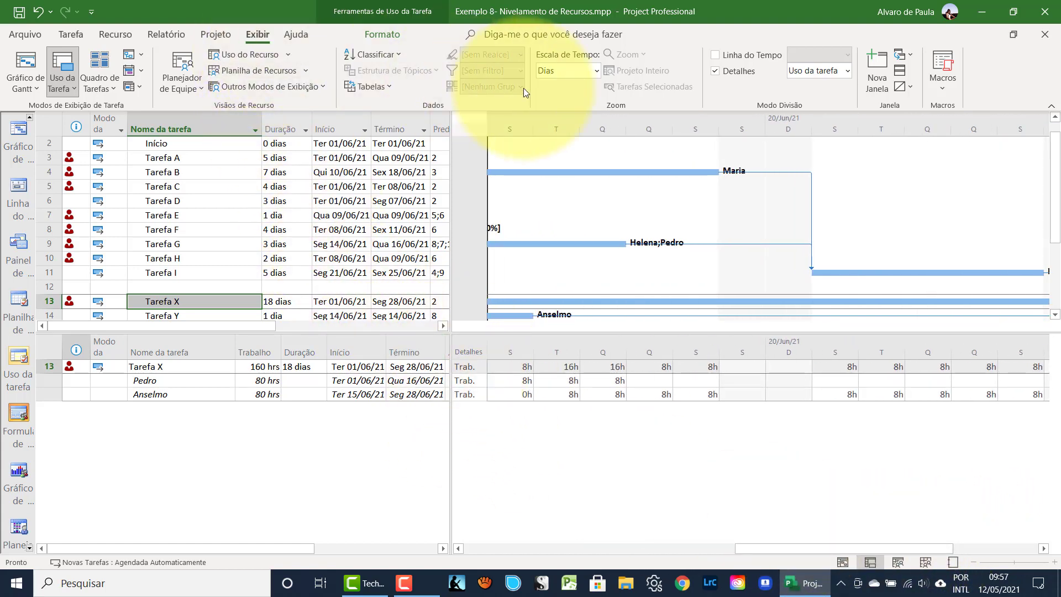
# Hide the split details view and return the Gantt chart to the start of the project.
pyautogui.click(716, 71)
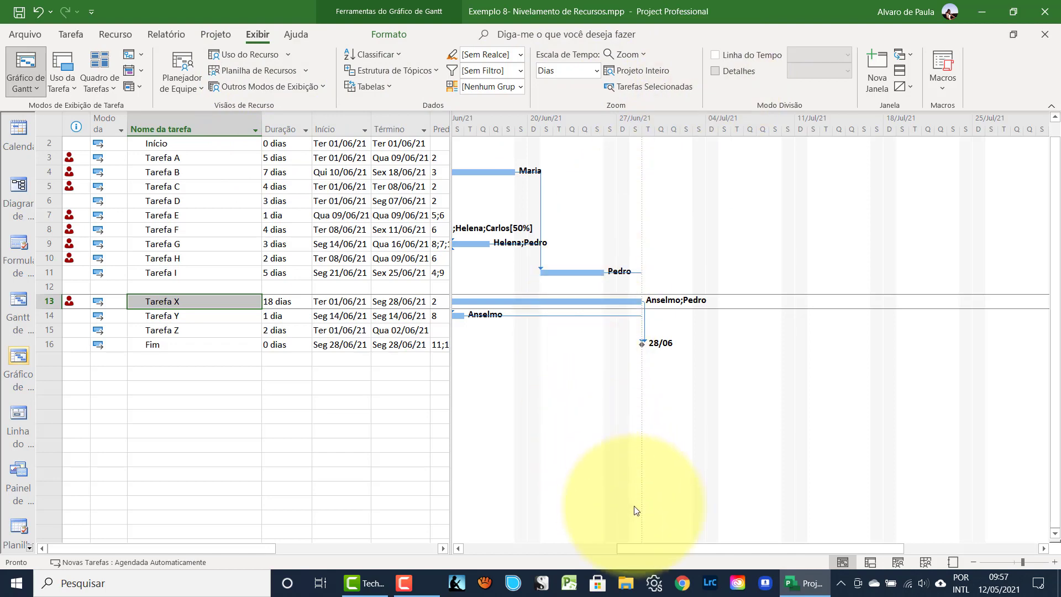
pyautogui.moveTo(653, 548); pyautogui.dragTo(552, 514)
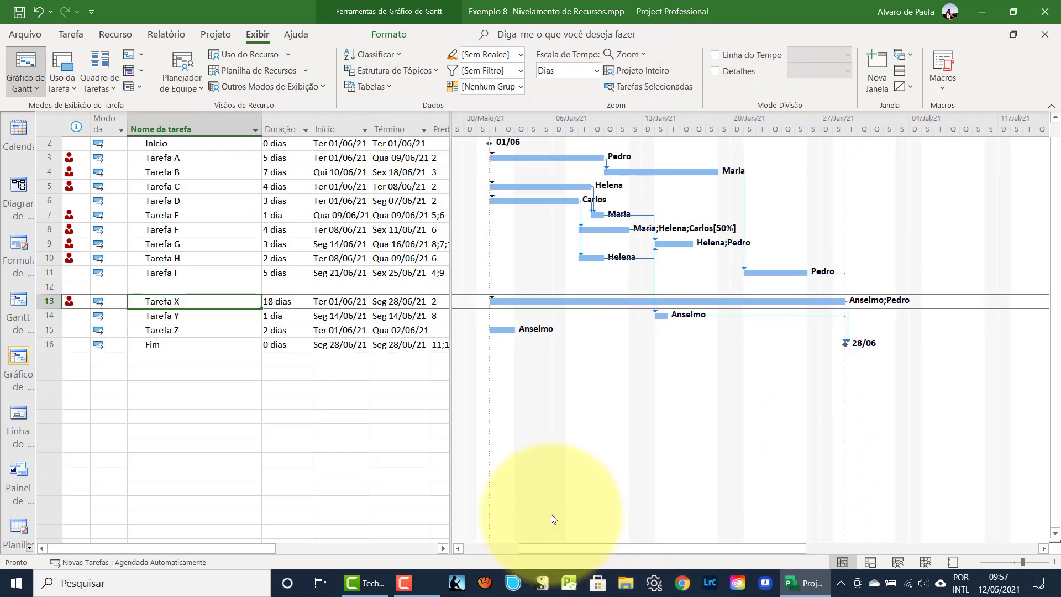
pyautogui.scroll(3, 486, 66)
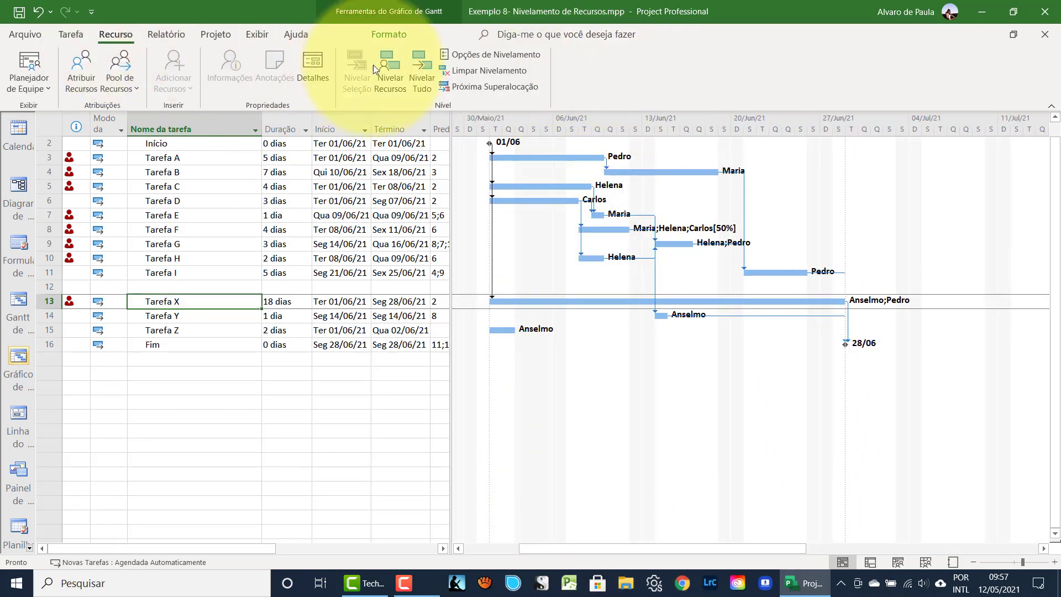
# Disable O nivelamento pode ajustar atribuições individuais de uma tarefa and clear the leveling for the entire project.
pyautogui.click(470, 54)
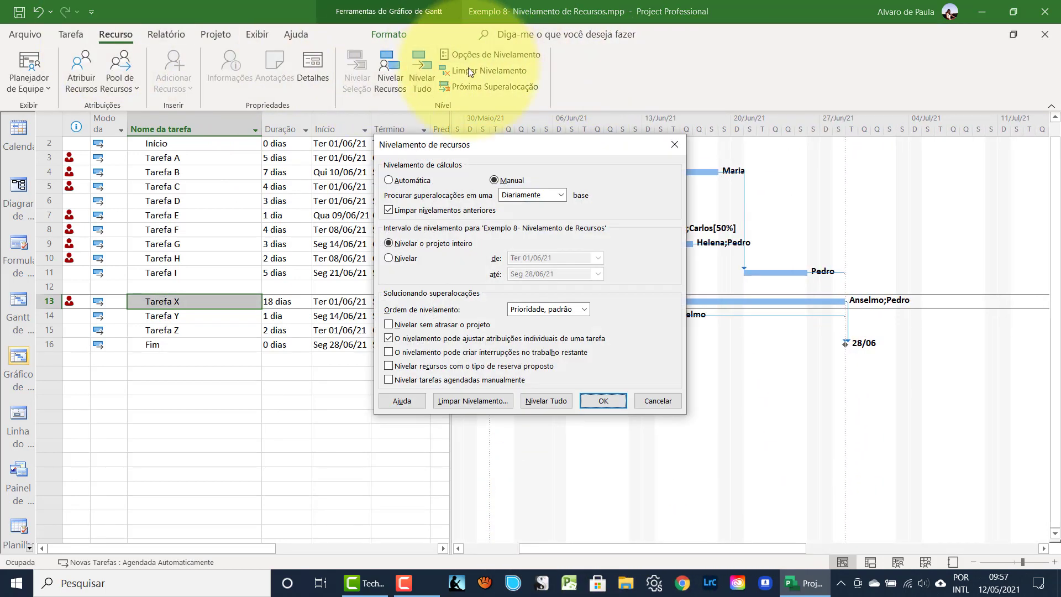
pyautogui.click(391, 341)
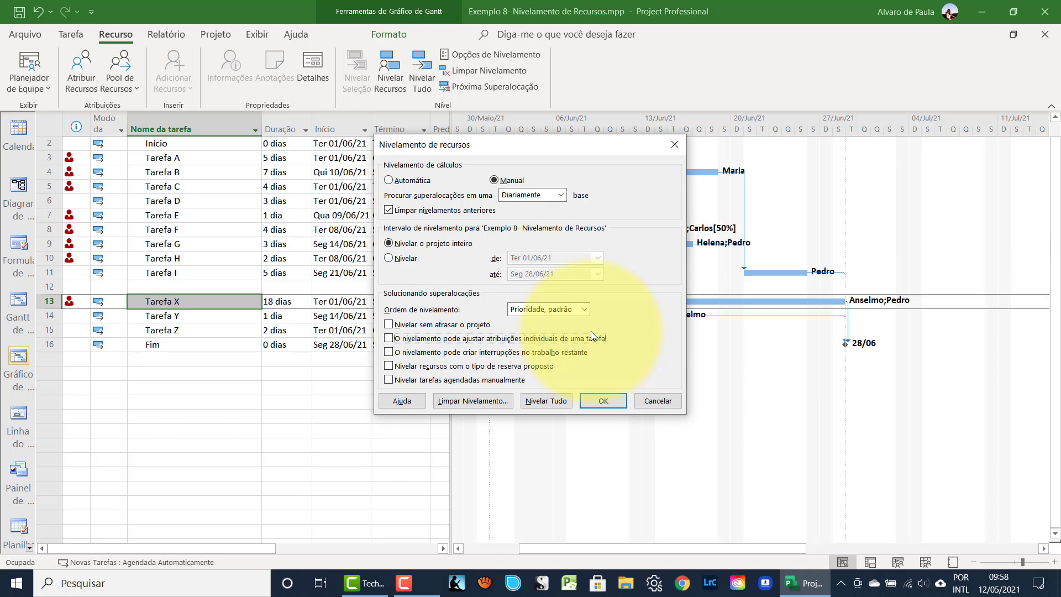
pyautogui.click(453, 402)
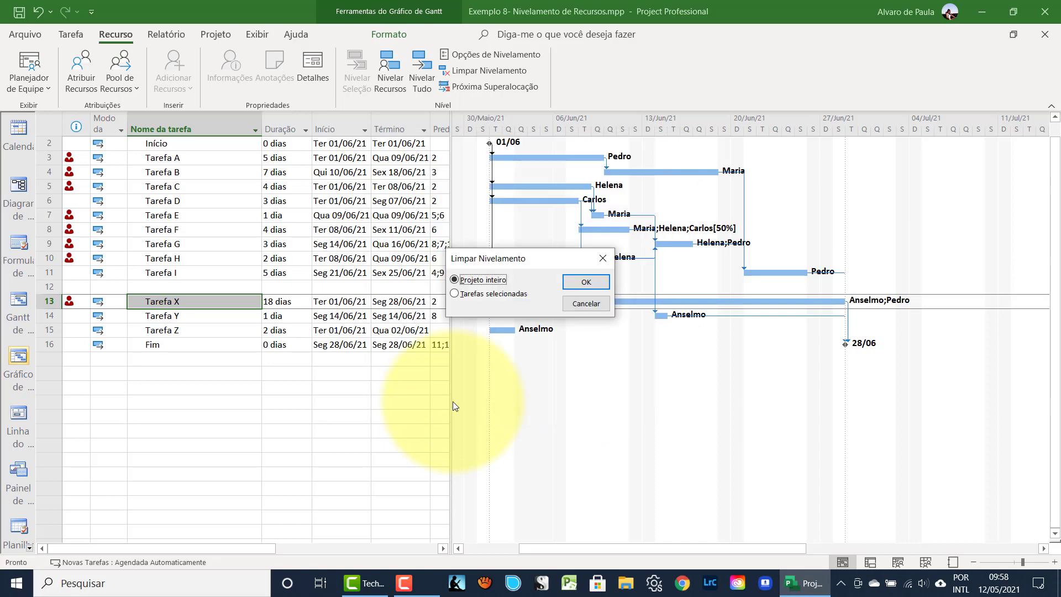
pyautogui.click(587, 282)
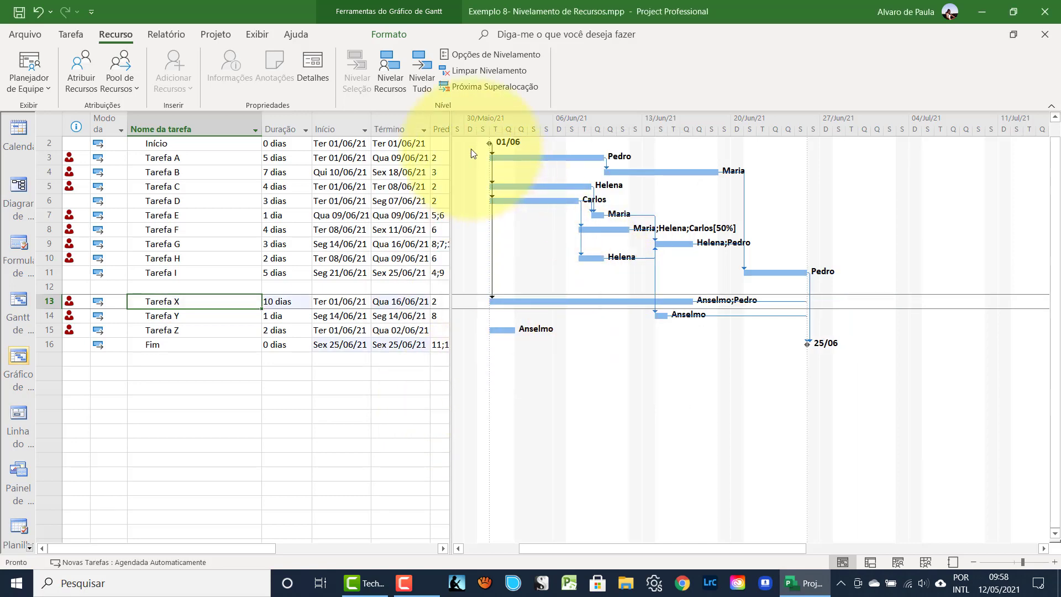
# Level Tarefa X and Tarefa Y together with the individual-assignment adjustment option turned off.
pyautogui.click(490, 54)
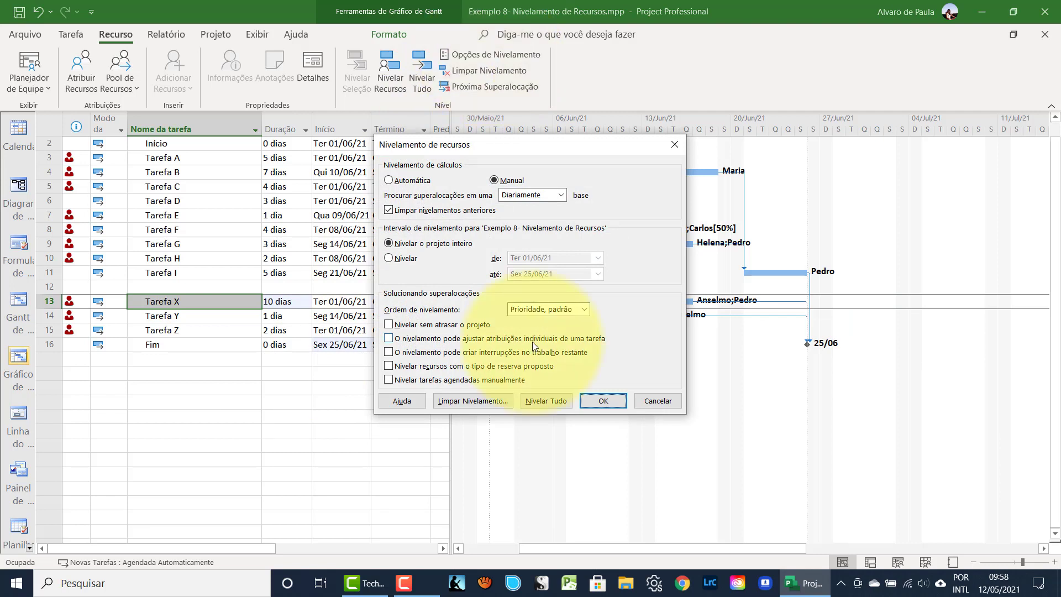
pyautogui.click(601, 402)
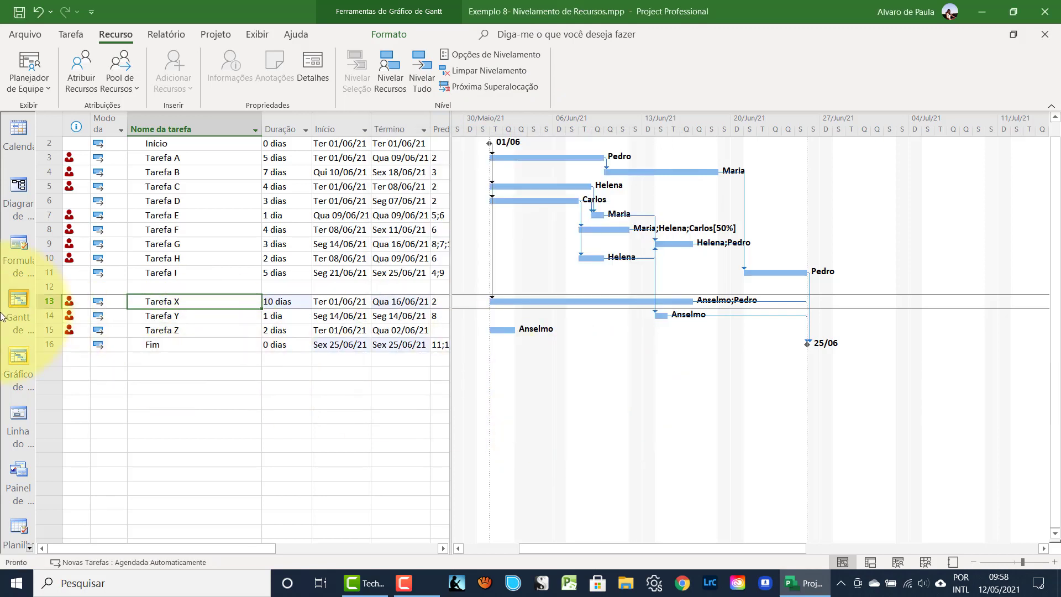
pyautogui.click(49, 305)
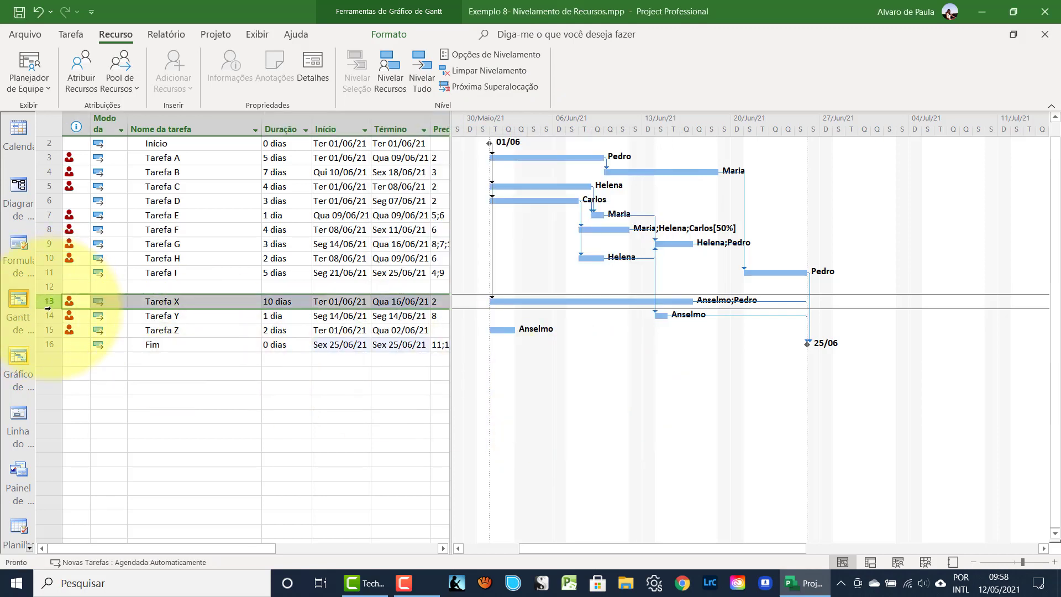
pyautogui.keyDown('shift'); pyautogui.click(49, 316); pyautogui.keyUp('shift')
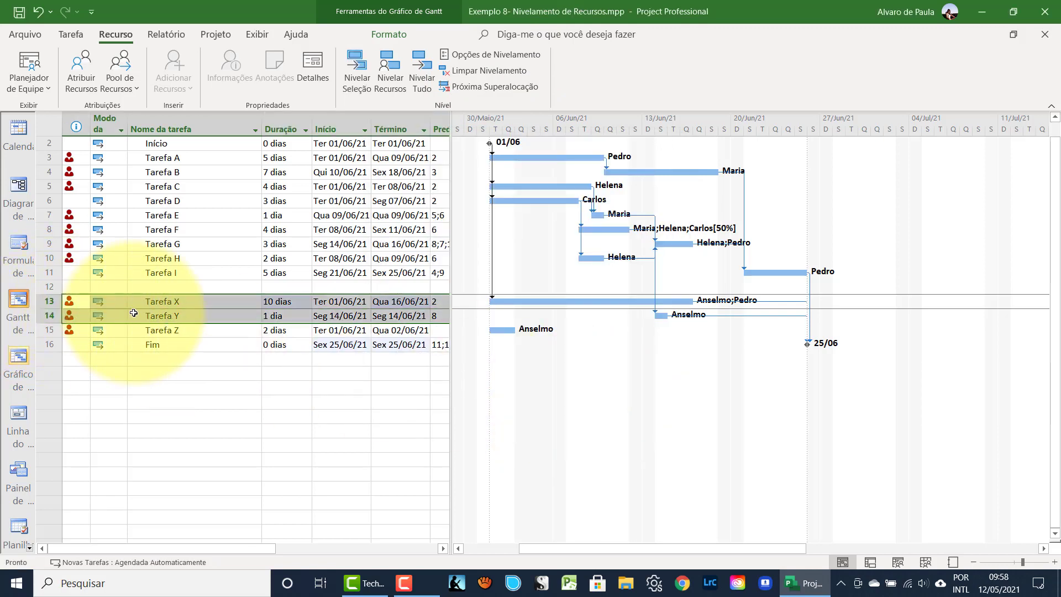
pyautogui.click(364, 72)
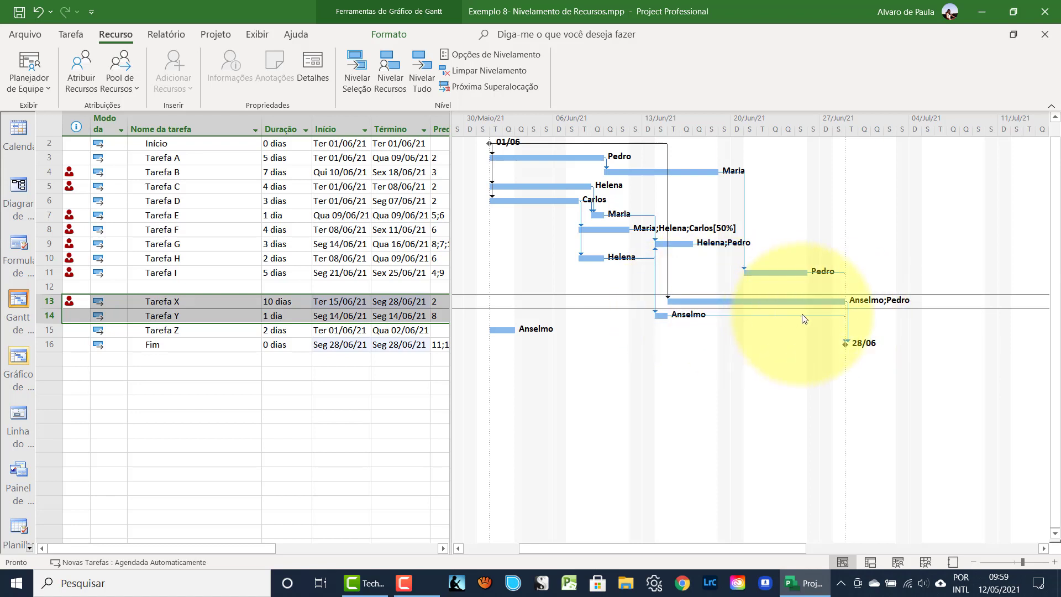
# Clear the leveling for the entire project.
pyautogui.click(457, 72)
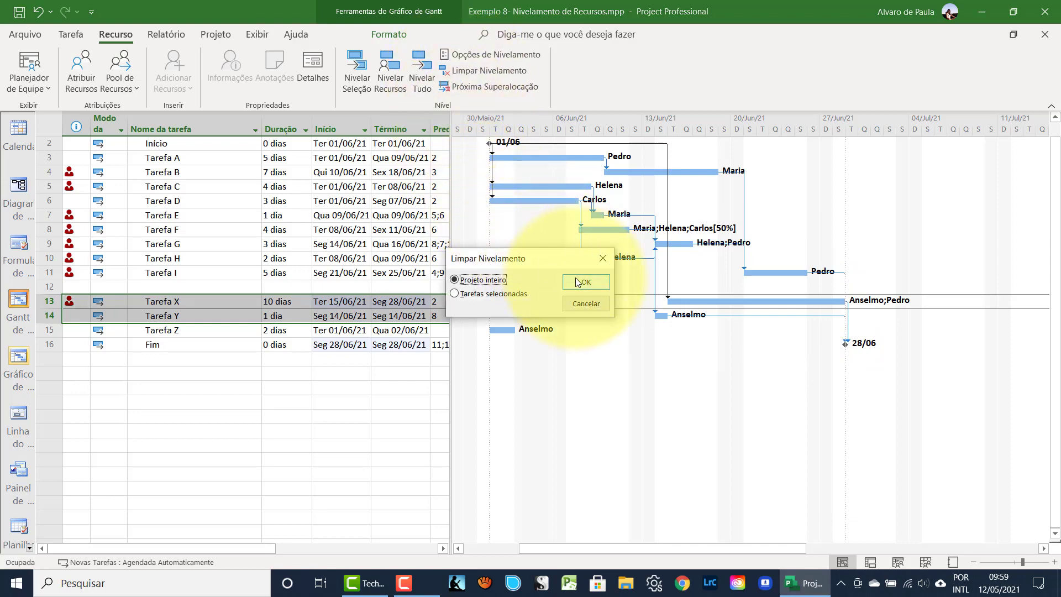
pyautogui.click(575, 280)
# Review the available bases for searching overallocations in the leveling options, keeping Diariamente.
pyautogui.click(466, 54)
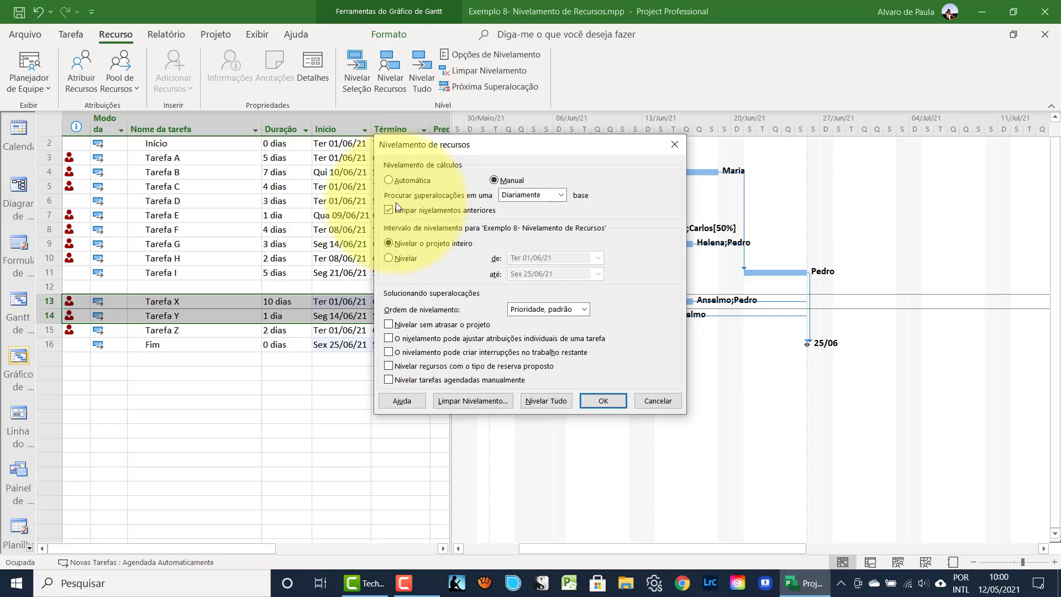
pyautogui.click(561, 195)
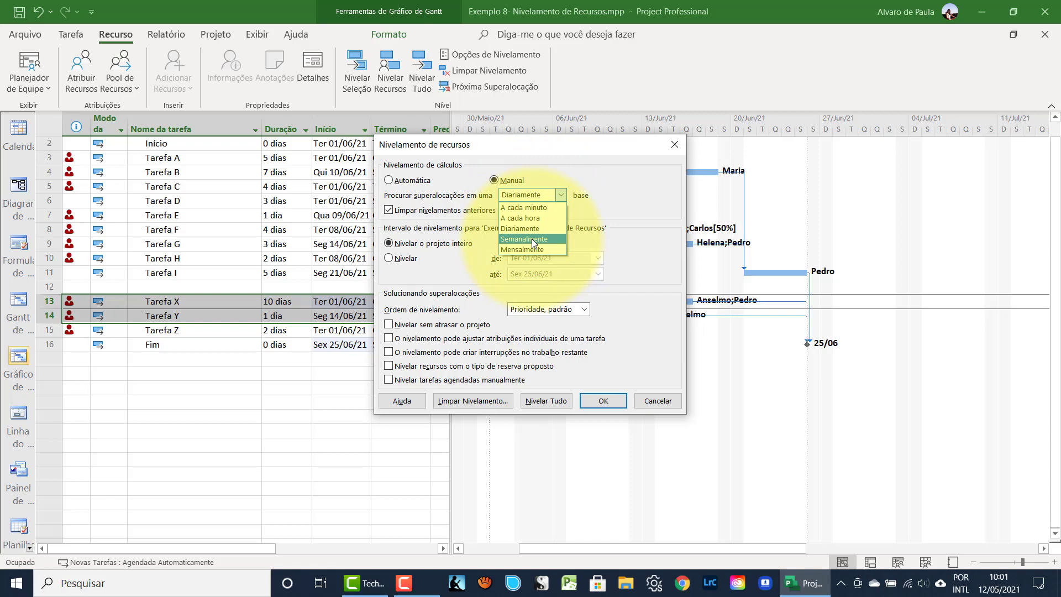
pyautogui.click(602, 197)
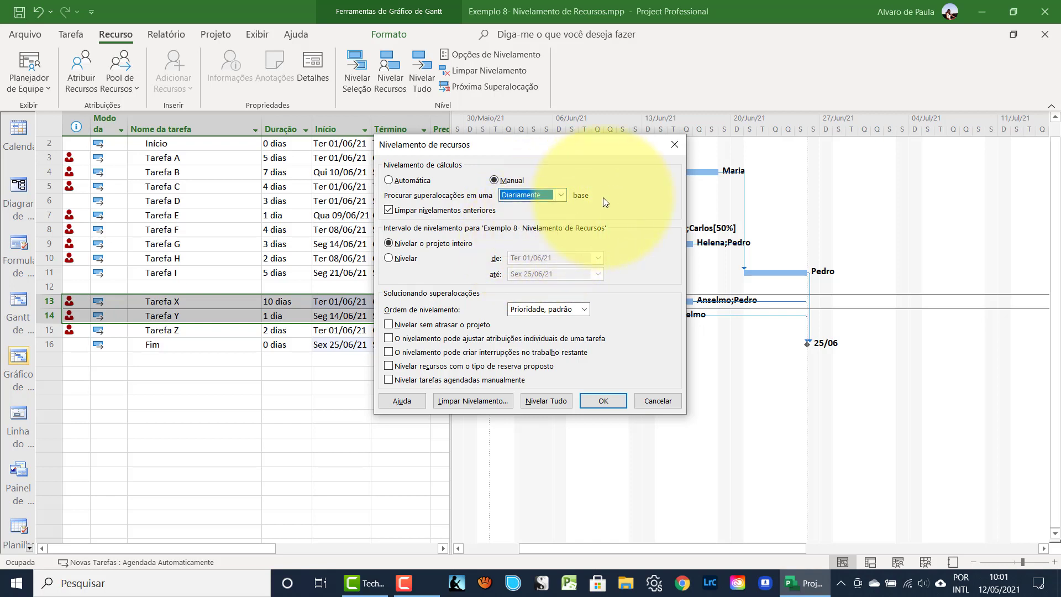
# Limit the leveling to the date range 01/06/21 to 25/06/21, try Nº da Tarefa as leveling order, and apply Padrão.
pyautogui.click(391, 257)
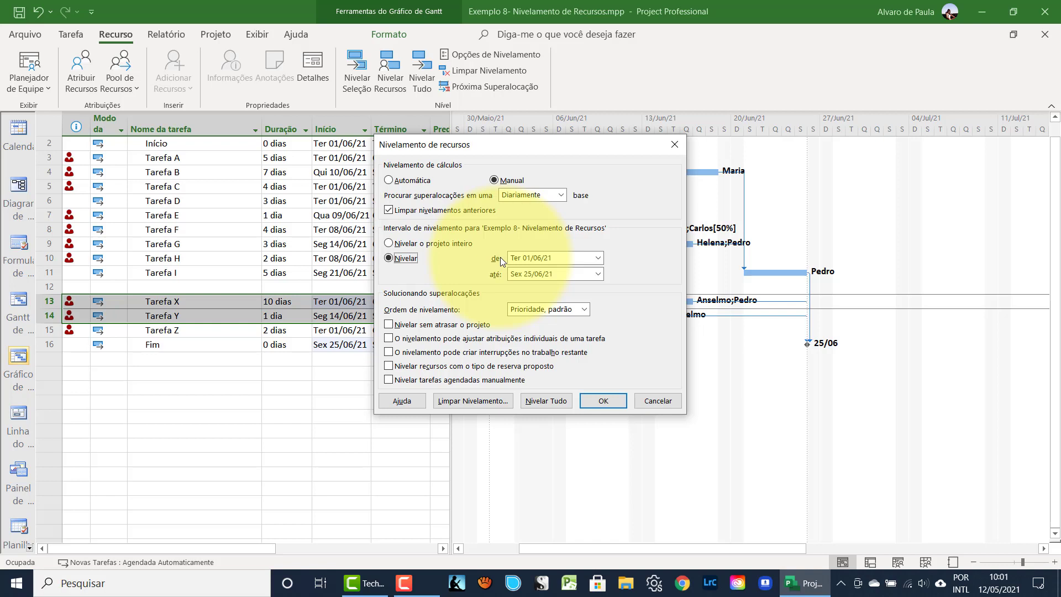
pyautogui.click(585, 309)
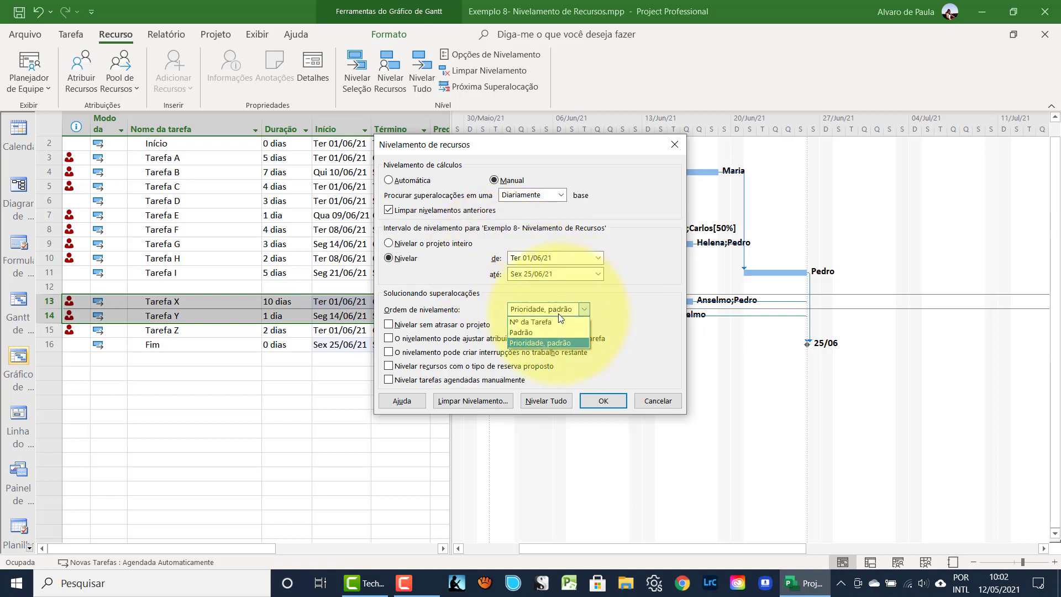
pyautogui.click(549, 321)
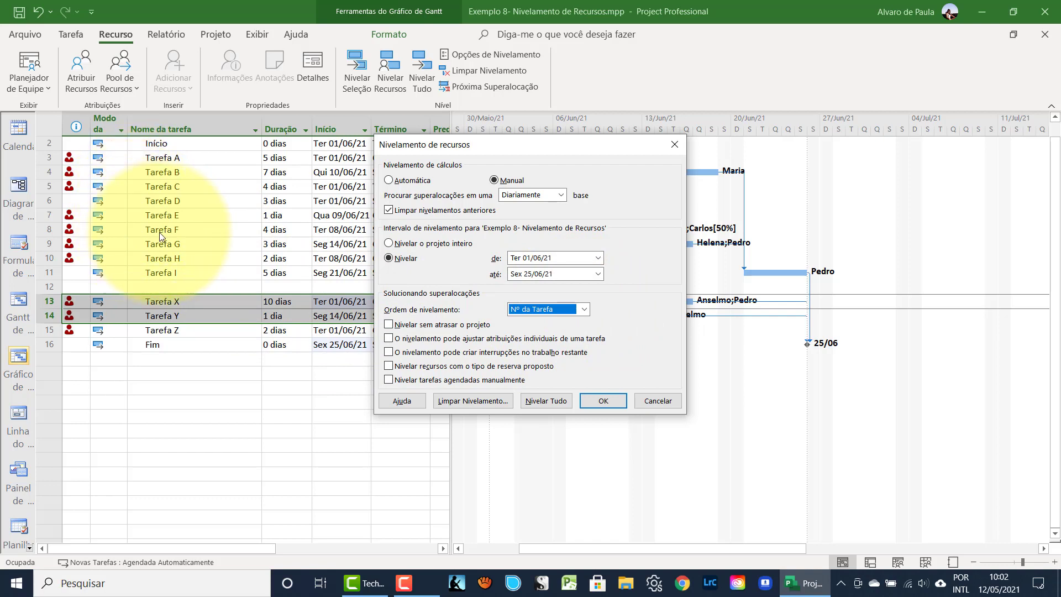
pyautogui.click(585, 309)
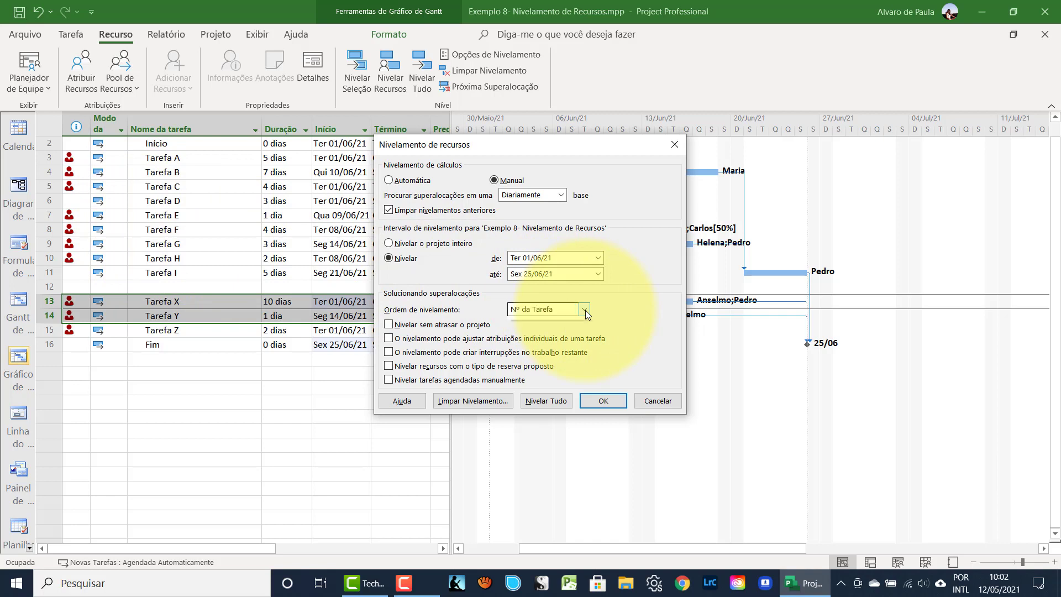
pyautogui.click(530, 333)
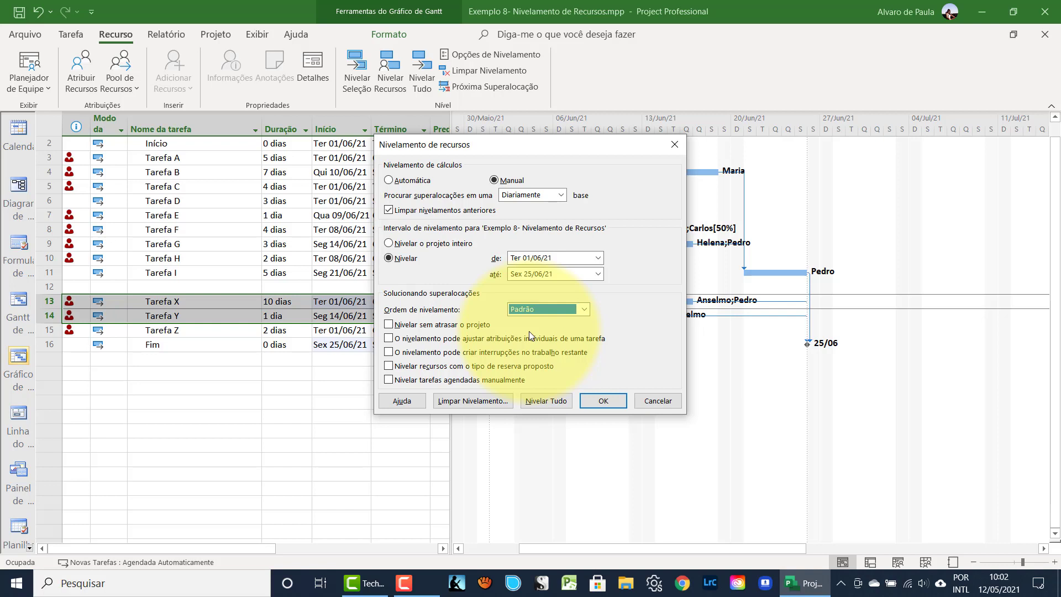
pyautogui.click(584, 309)
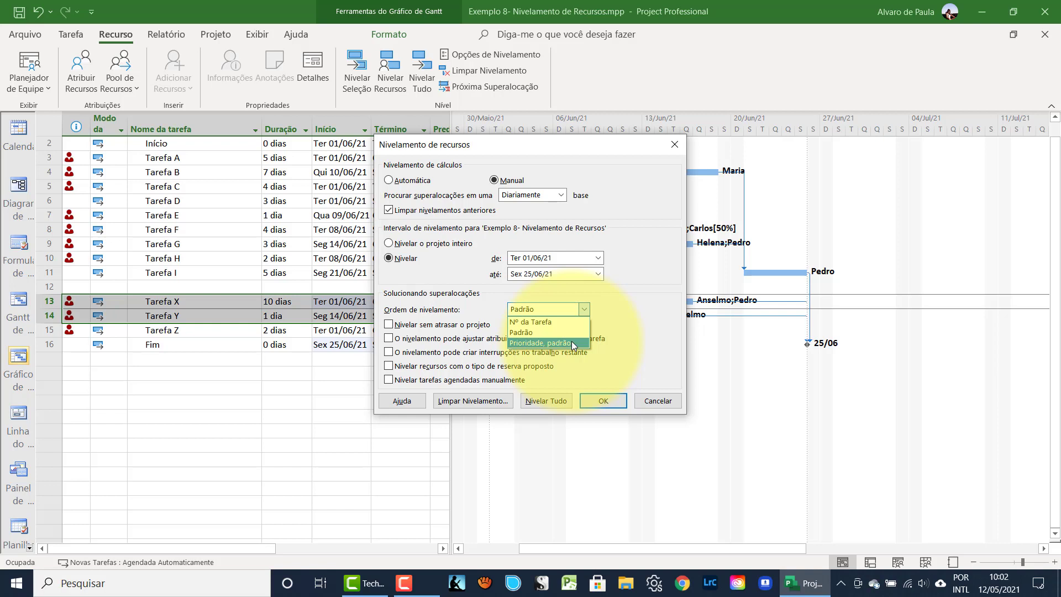
pyautogui.click(545, 332)
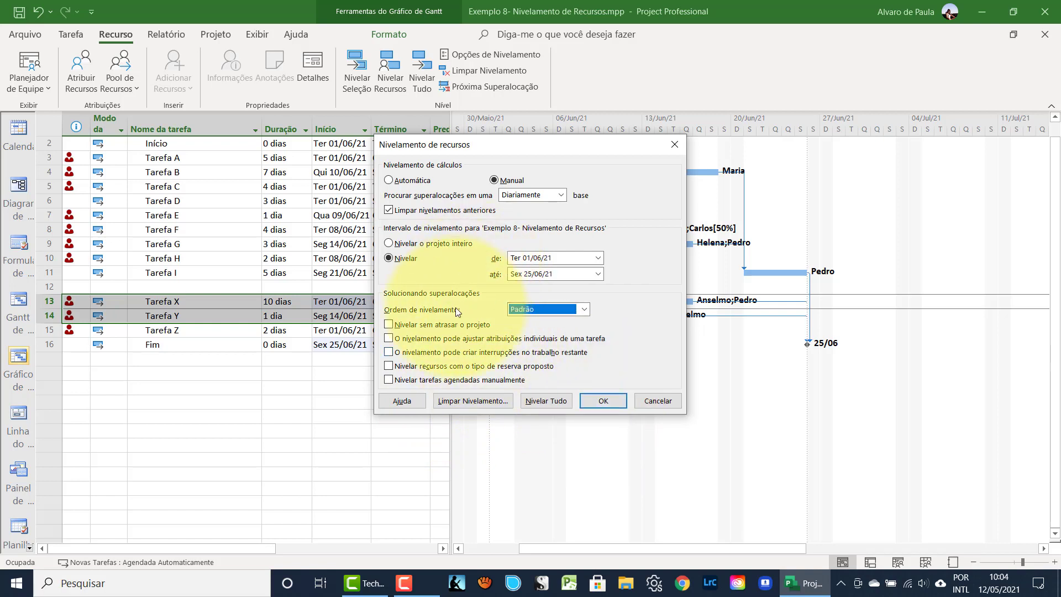
pyautogui.click(602, 403)
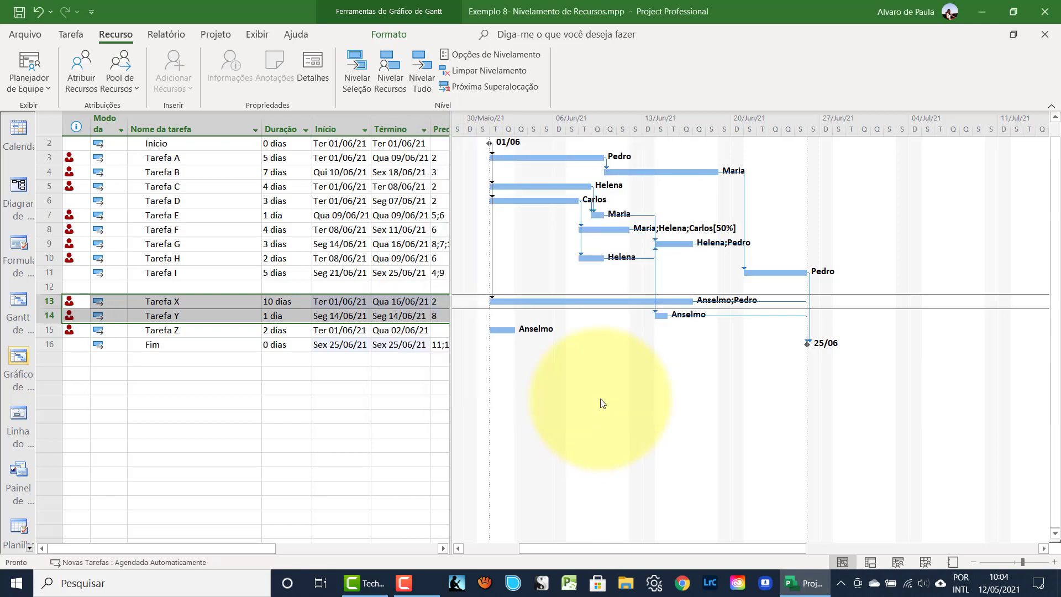